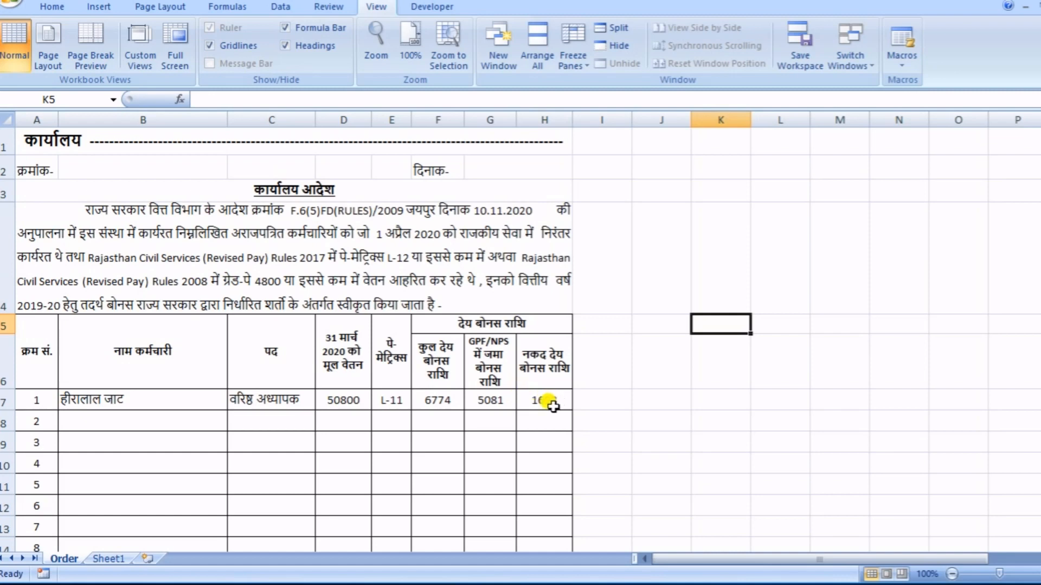
- Examine the sample bonus order on the Order sheet, from its office heading through the employee table to the signature line
{"action": "scroll", "coordinate": [563, 423], "scroll_direction": "down", "scroll_amount": 2}
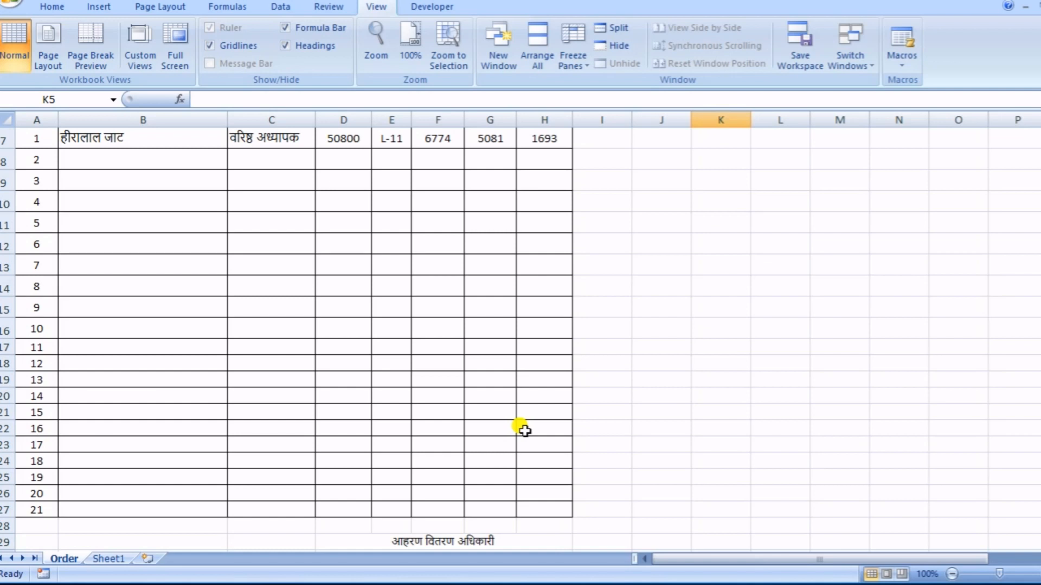
{"action": "scroll", "coordinate": [525, 431], "scroll_direction": "up", "scroll_amount": 1}
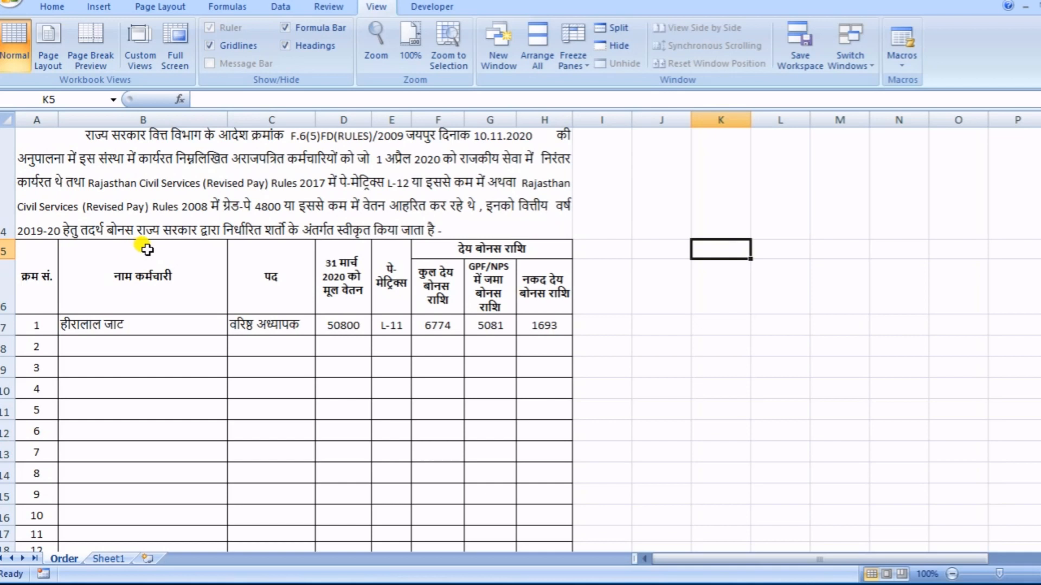
{"action": "scroll", "coordinate": [292, 280], "scroll_direction": "up", "scroll_amount": 1}
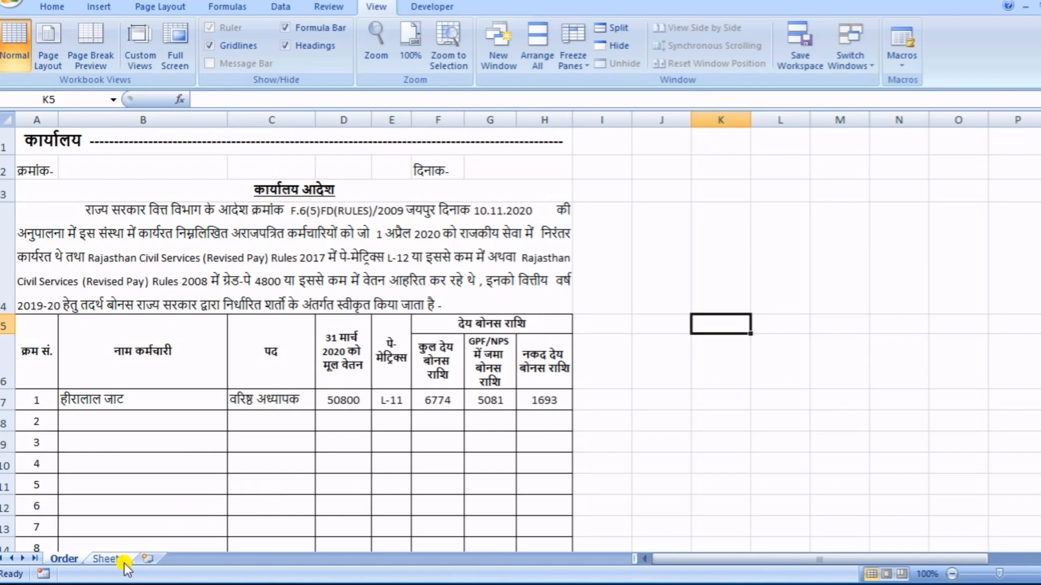
{"action": "scroll", "coordinate": [220, 425], "scroll_direction": "down", "scroll_amount": 1}
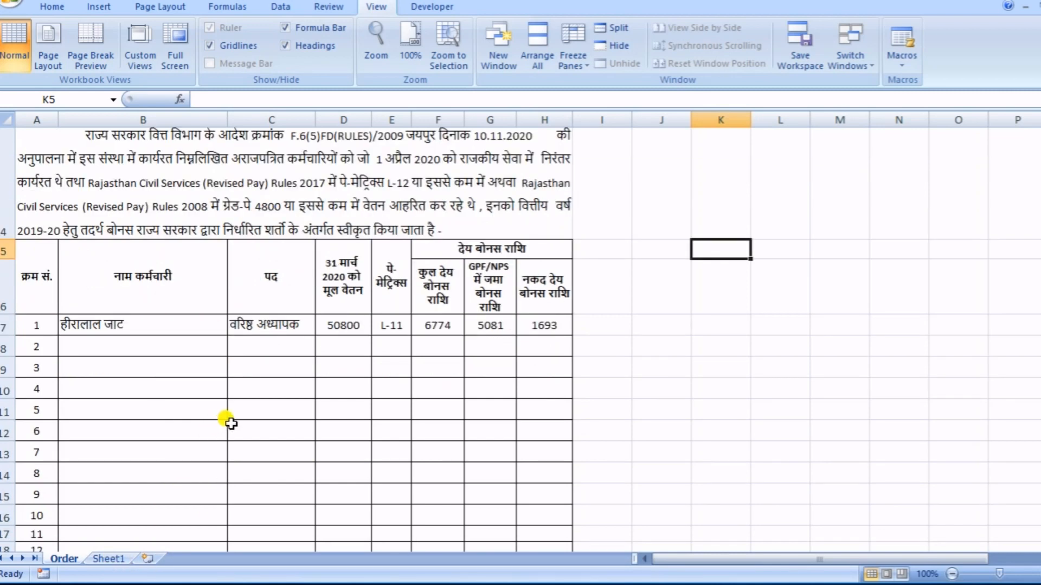
{"action": "scroll", "coordinate": [232, 411], "scroll_direction": "down", "scroll_amount": 1}
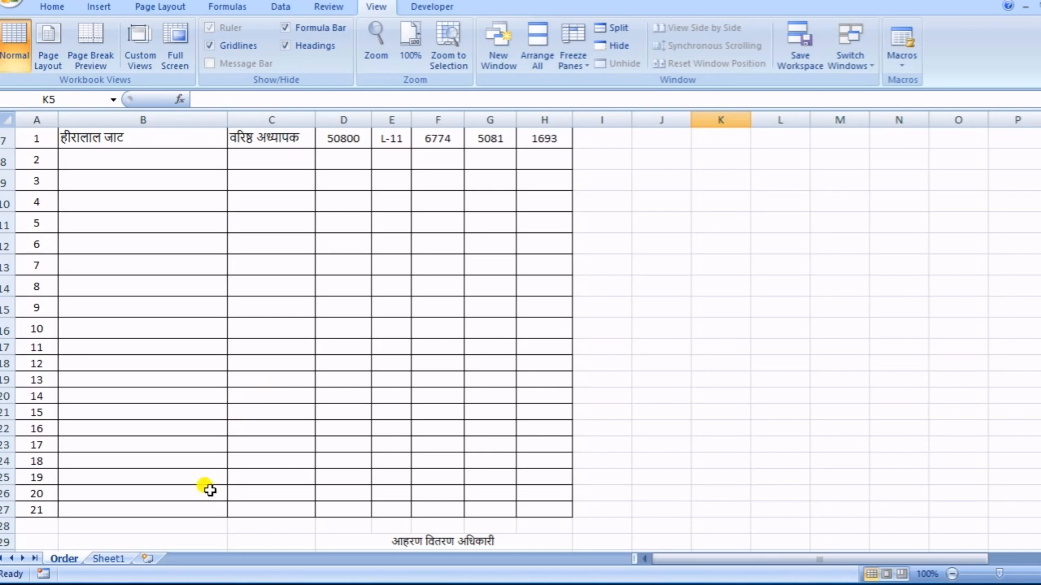
{"action": "scroll", "coordinate": [205, 485], "scroll_direction": "up", "scroll_amount": 1}
{"action": "scroll", "coordinate": [198, 502], "scroll_direction": "up", "scroll_amount": 1}
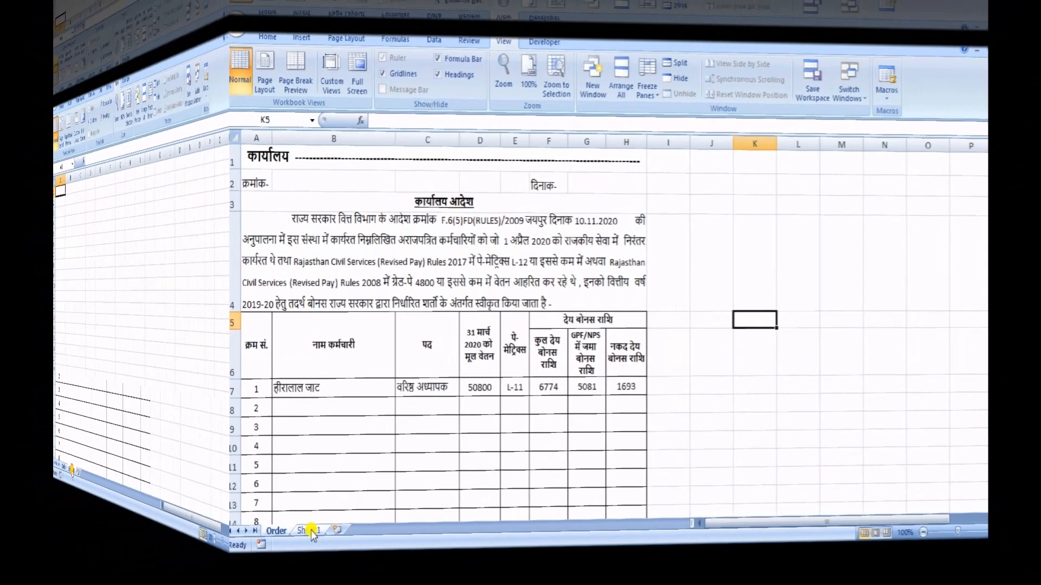
{"action": "left_click", "coordinate": [311, 531]}
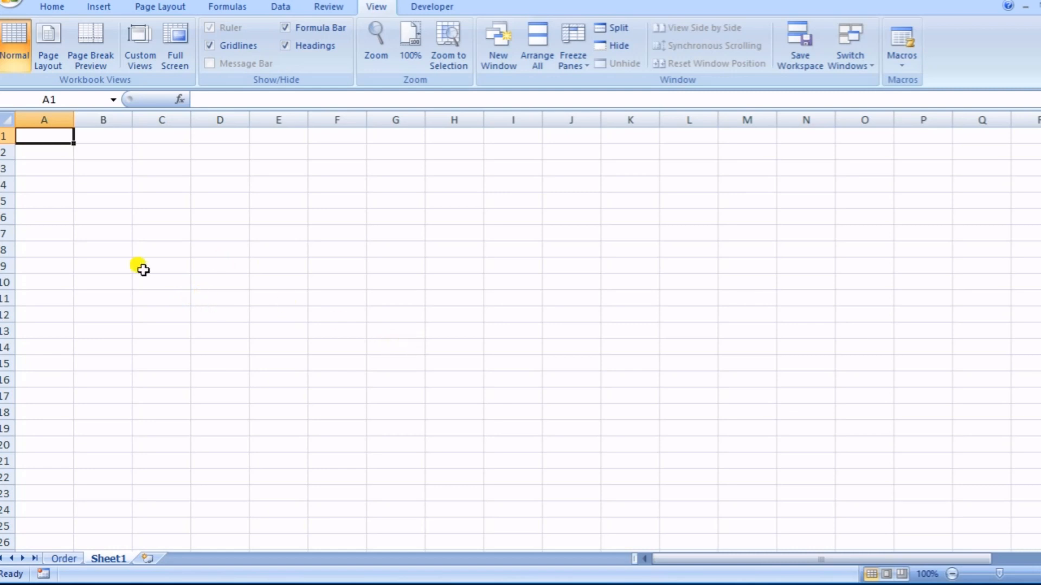
{"action": "left_click", "coordinate": [65, 558]}
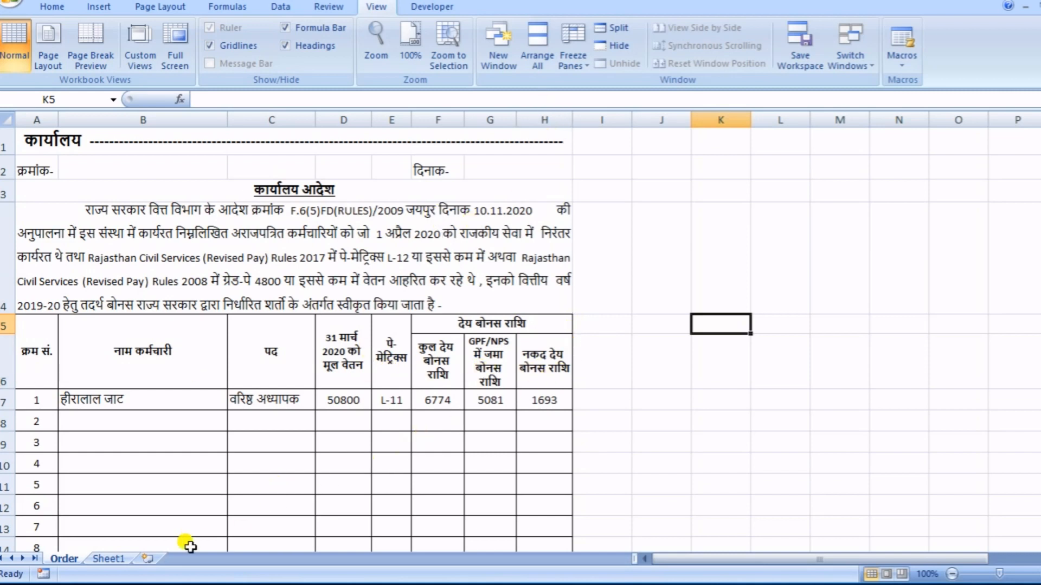
- Merge and center cells A1 to H1 on Sheet1 for the office heading
{"action": "left_click", "coordinate": [106, 559]}
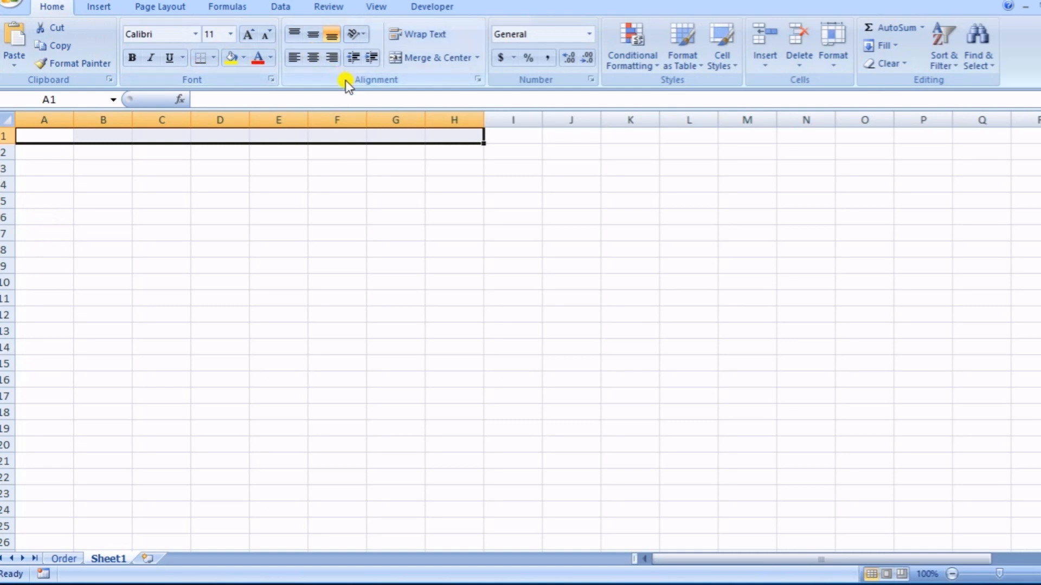
{"action": "left_click", "coordinate": [428, 61]}
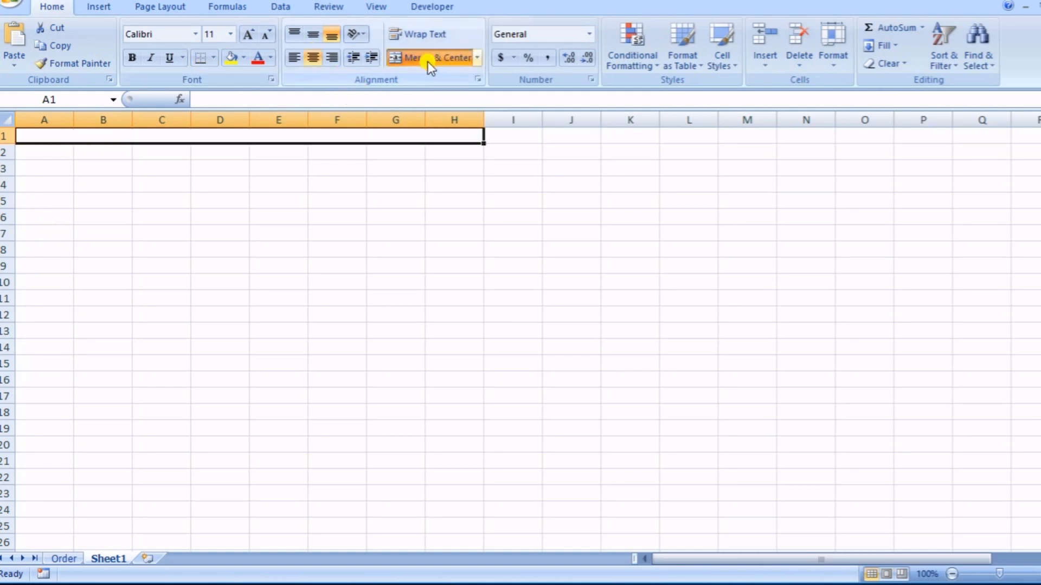
{"action": "left_click", "coordinate": [165, 166]}
{"action": "left_click", "coordinate": [166, 137]}
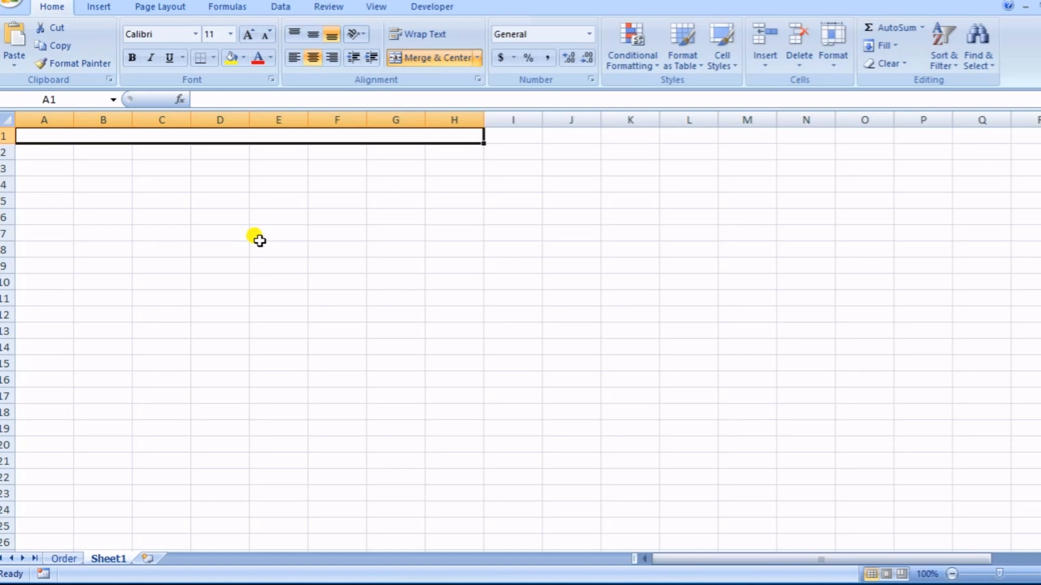
- Set the font of the merged heading cell A1 to Kruti Dev 010 at size 14
{"action": "double_click", "coordinate": [238, 136]}
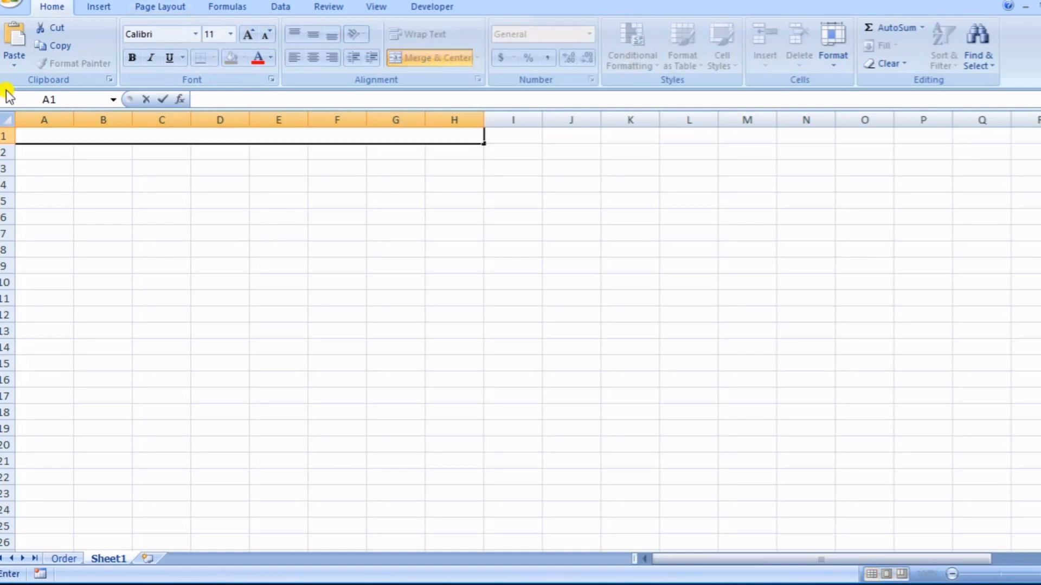
{"action": "left_click", "coordinate": [196, 35]}
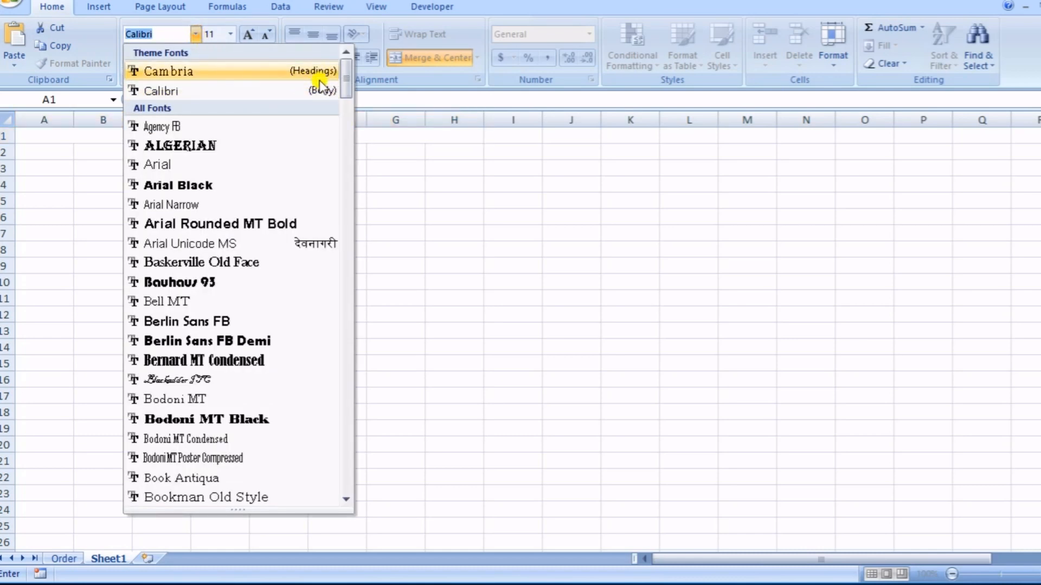
{"action": "left_click_drag", "start_coordinate": [346, 79], "coordinate": [343, 259]}
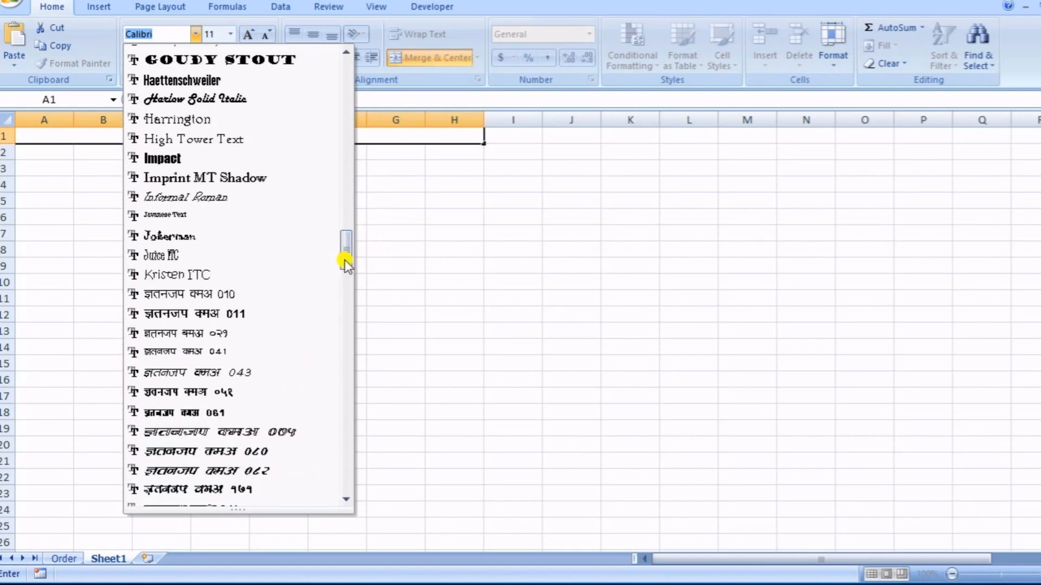
{"action": "left_click", "coordinate": [177, 294]}
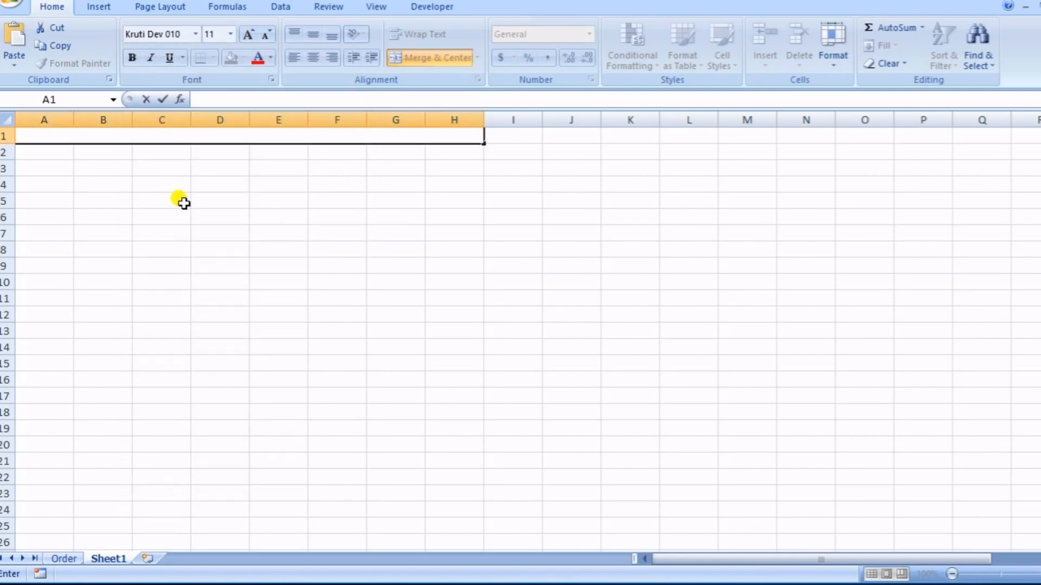
{"action": "left_click", "coordinate": [246, 37]}
{"action": "left_click", "coordinate": [246, 36]}
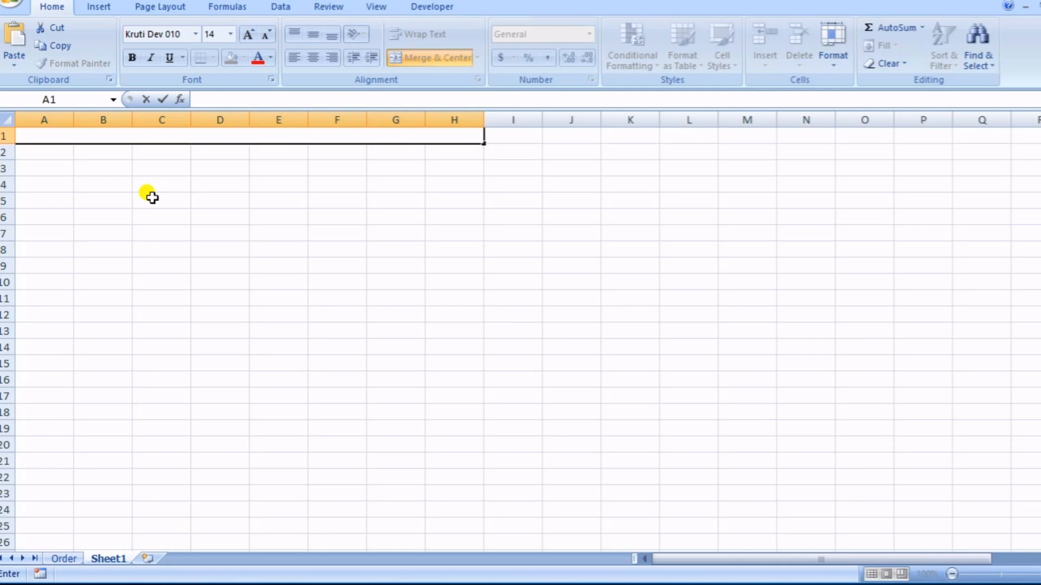
- Enter the heading "dk;kZy; iz/kkukpk;Z egkRek xka/kh fo|ky; ¼vaxzsth ek/;e½ cj ] ftyk& ikyh" in the merged cell A1
{"action": "type", "text": "dk;kZy; iz//kukpk;Z egkRek xka/kh fo|ky; ¼vaxzsth ek/;e½ cj ] ftyk& ikyh"}
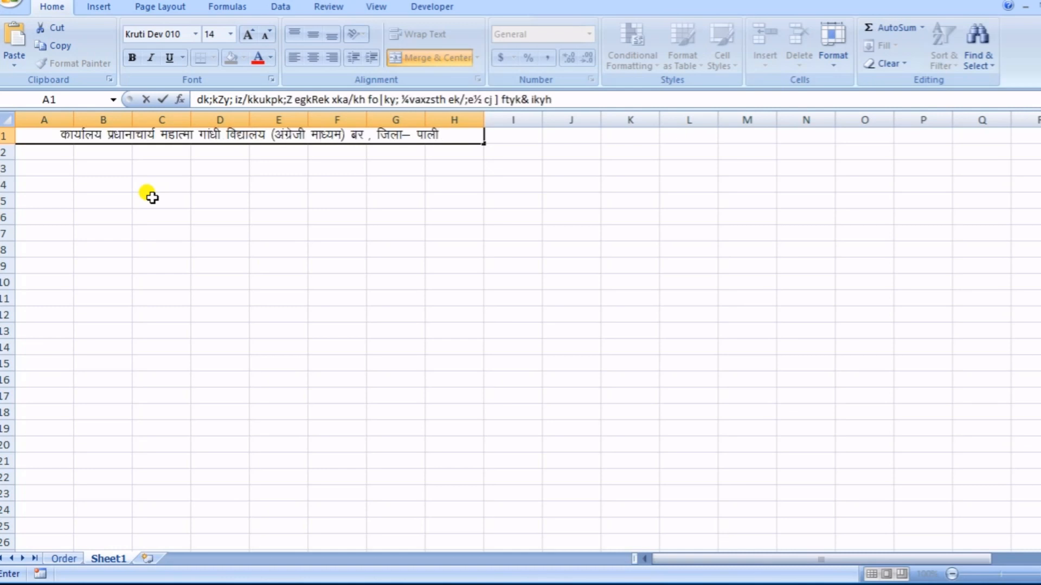
{"action": "left_click", "coordinate": [196, 200]}
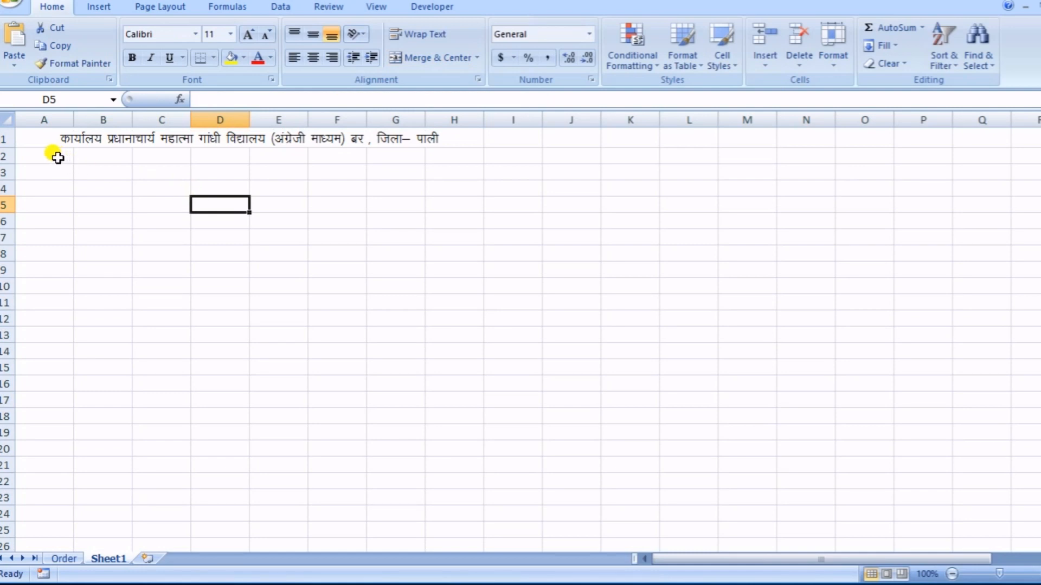
- Enter the order number label "Øekad" in cell A2
{"action": "left_click", "coordinate": [57, 156]}
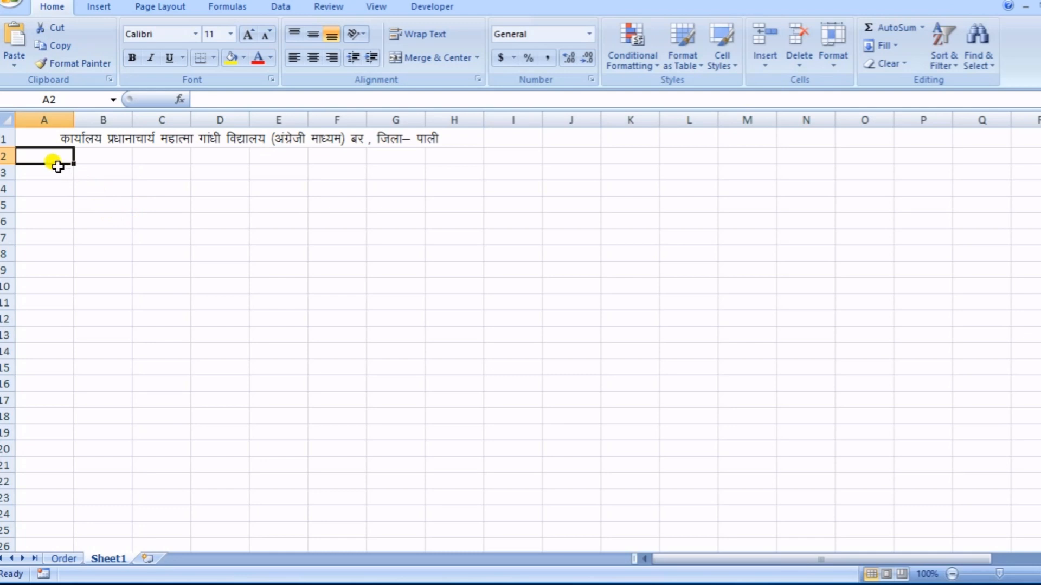
{"action": "left_click", "coordinate": [399, 156]}
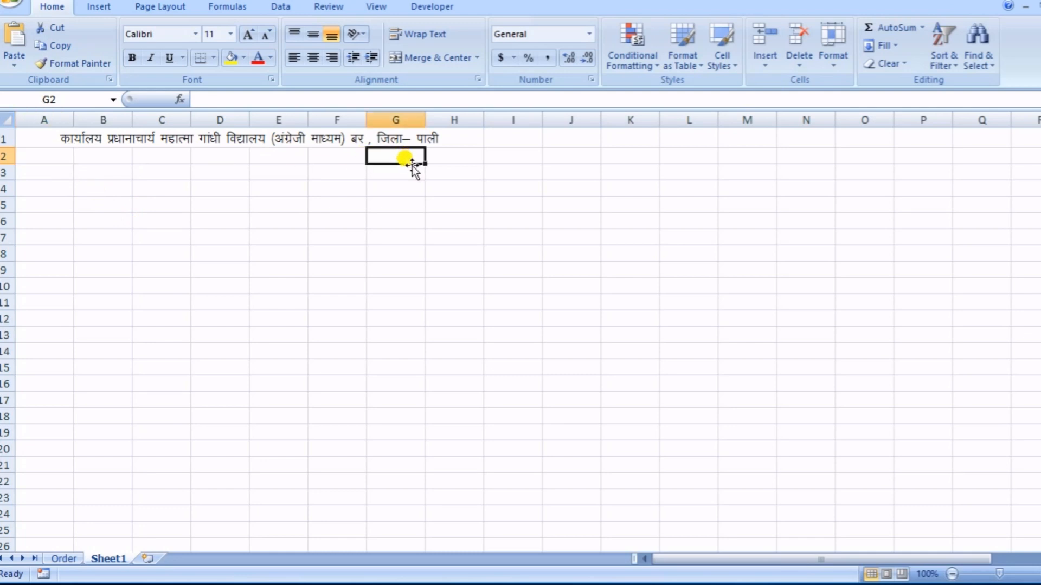
{"action": "left_click", "coordinate": [62, 157]}
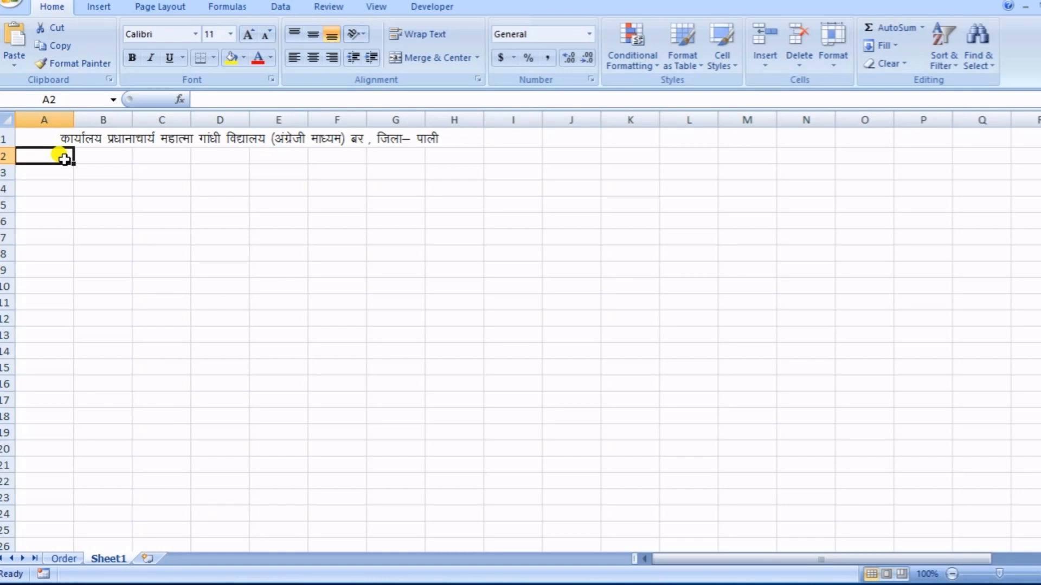
{"action": "type", "text": "Øekad"}
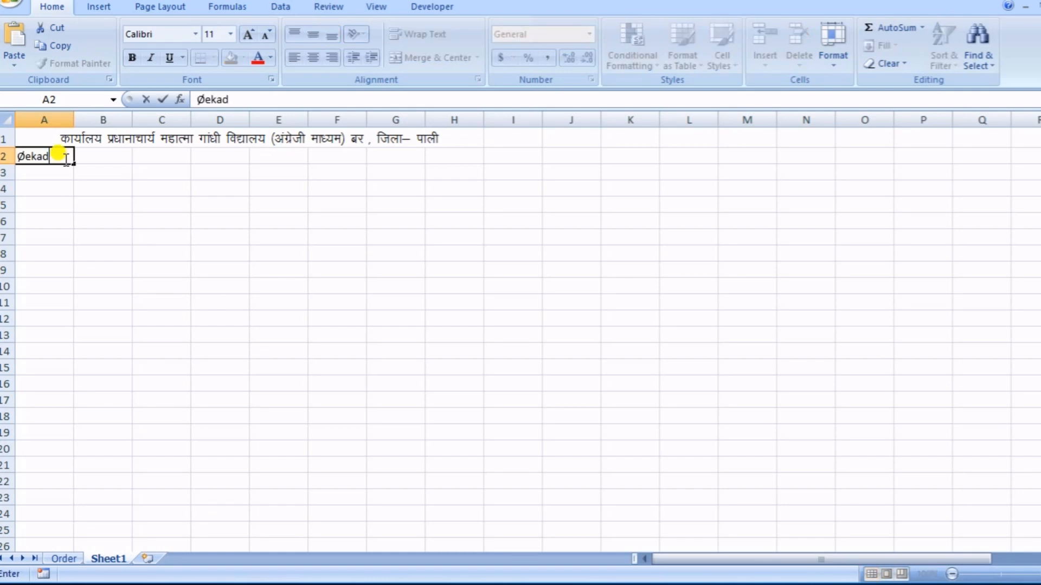
{"action": "key", "text": "Tab"}
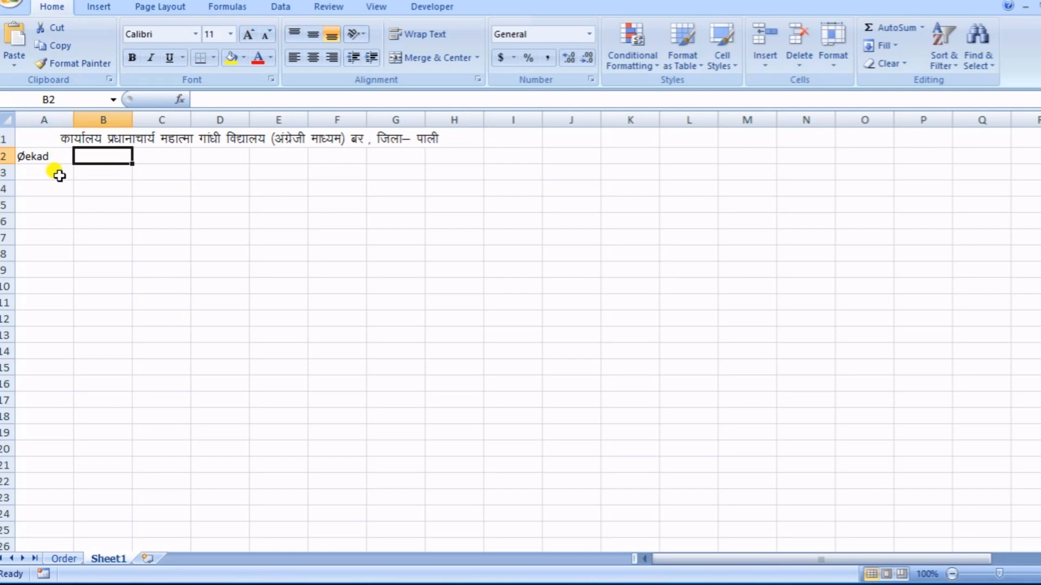
- Format the label in cell A2 with the Kruti Dev 010 font at size 14
{"action": "left_click", "coordinate": [43, 156]}
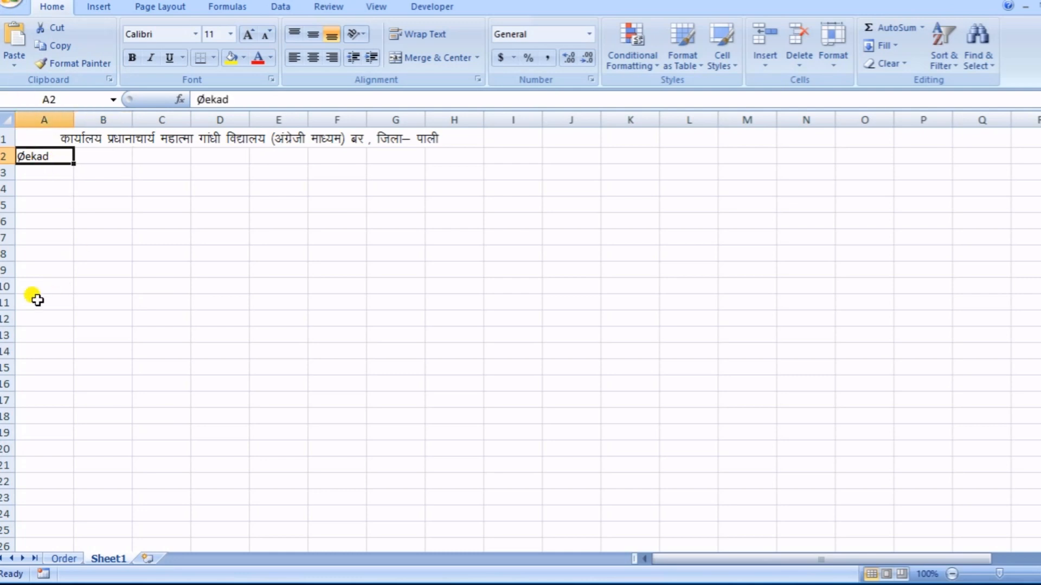
{"action": "left_click", "coordinate": [195, 34]}
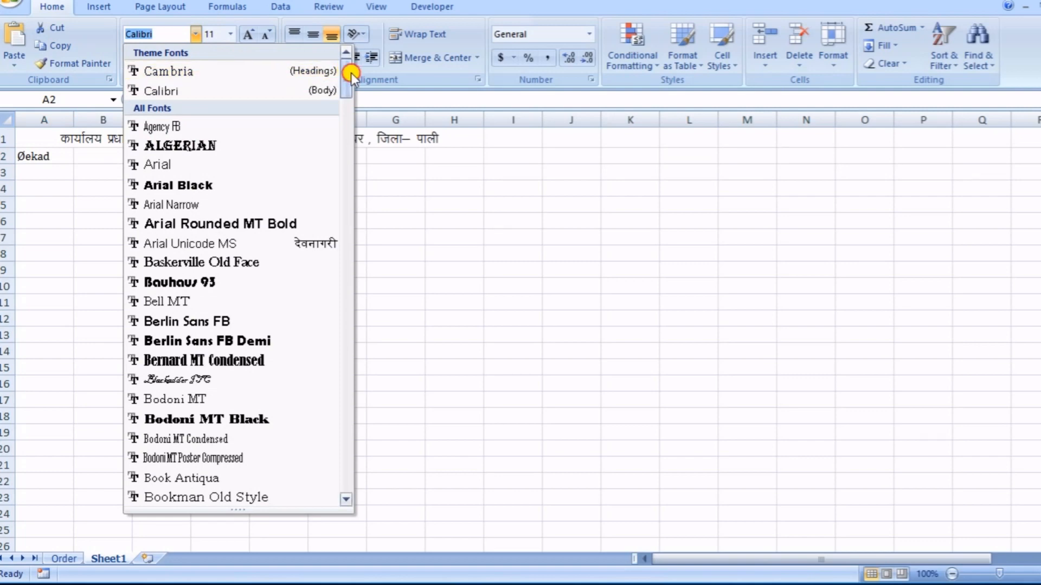
{"action": "left_click_drag", "start_coordinate": [350, 72], "coordinate": [349, 129]}
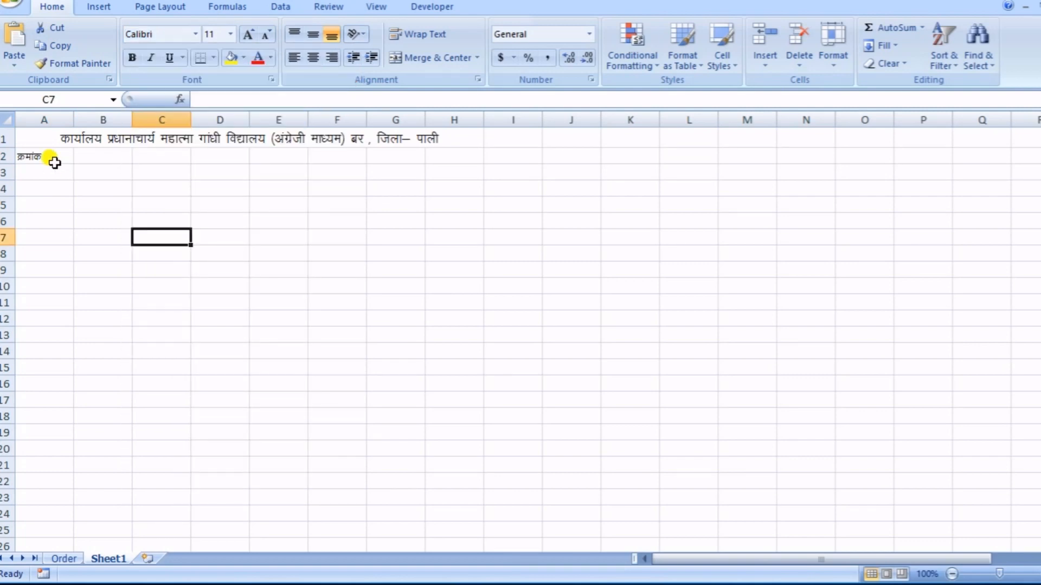
{"action": "left_click", "coordinate": [55, 163]}
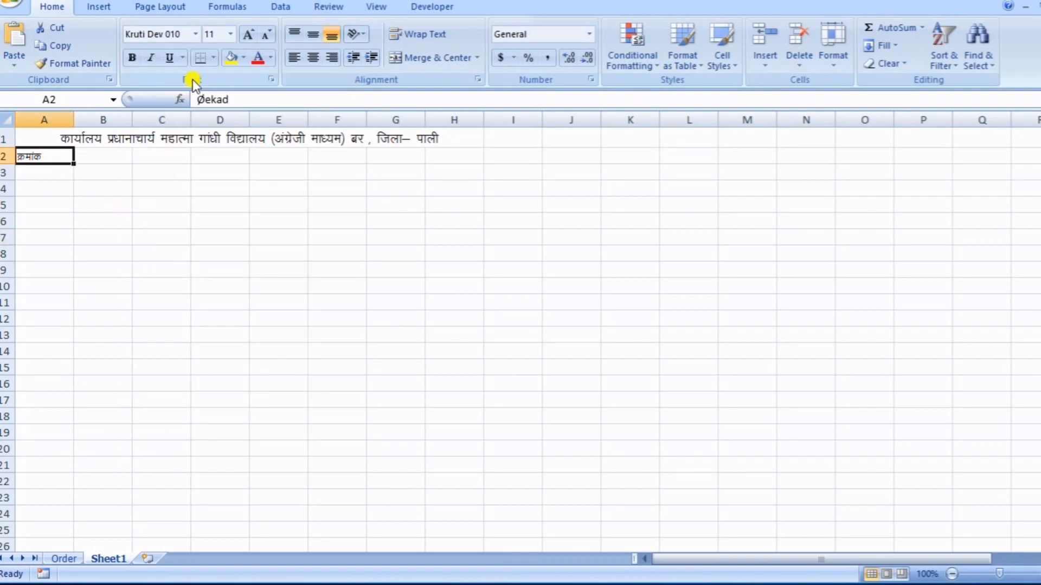
{"action": "left_click", "coordinate": [248, 35]}
{"action": "left_click", "coordinate": [248, 37]}
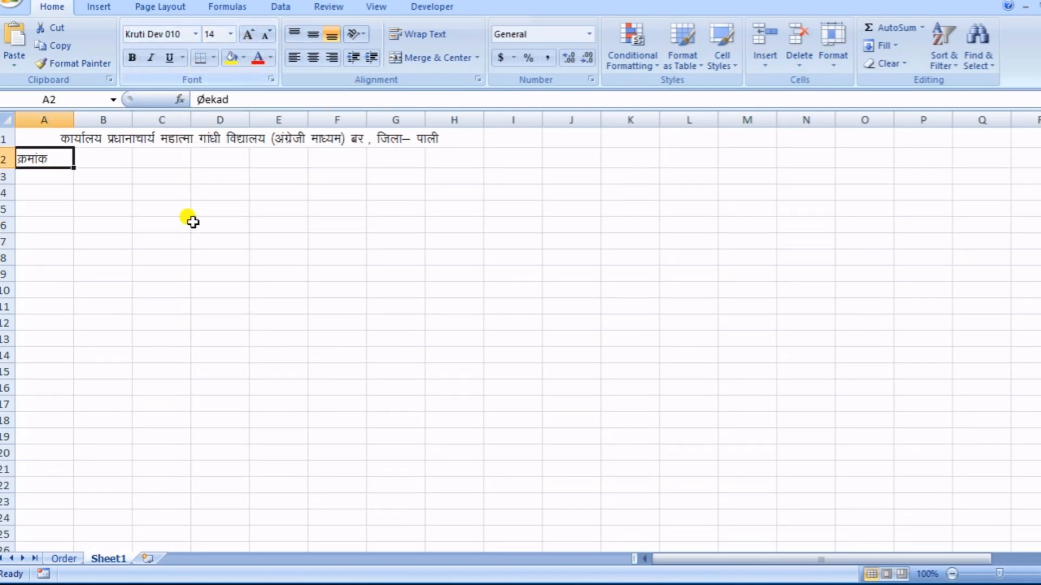
{"action": "left_click", "coordinate": [184, 223]}
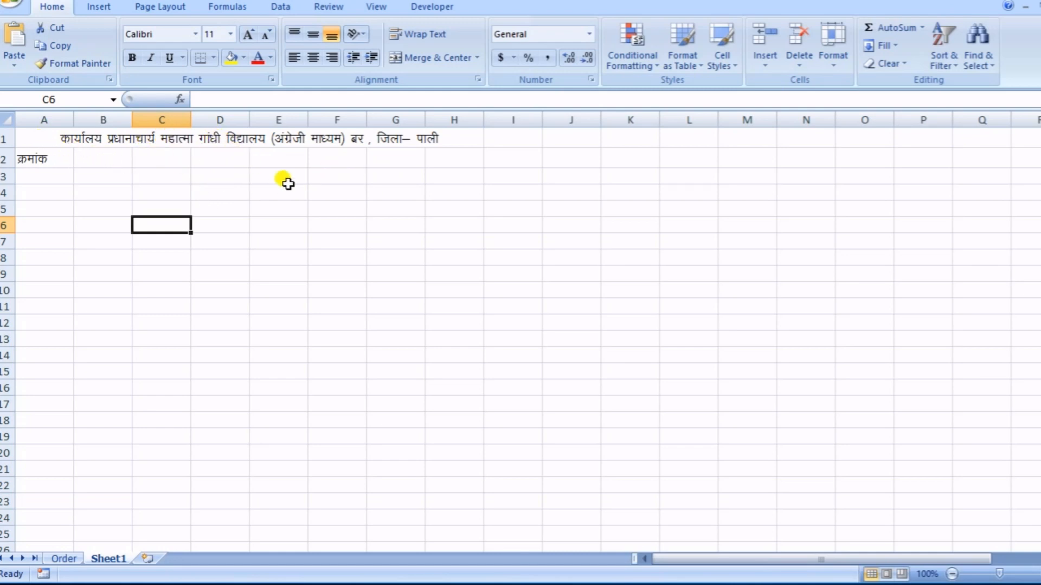
- Enter the date label "fnukad %&" (दिनांक :–) in cell G2 in Kruti Dev 010, size 14
{"action": "left_click", "coordinate": [385, 160]}
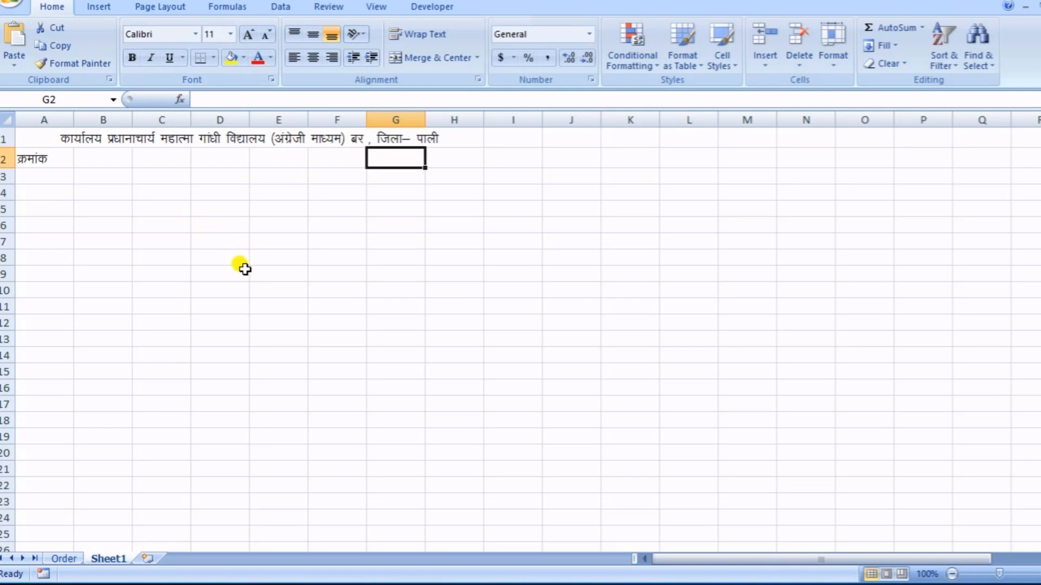
{"action": "left_click", "coordinate": [318, 221]}
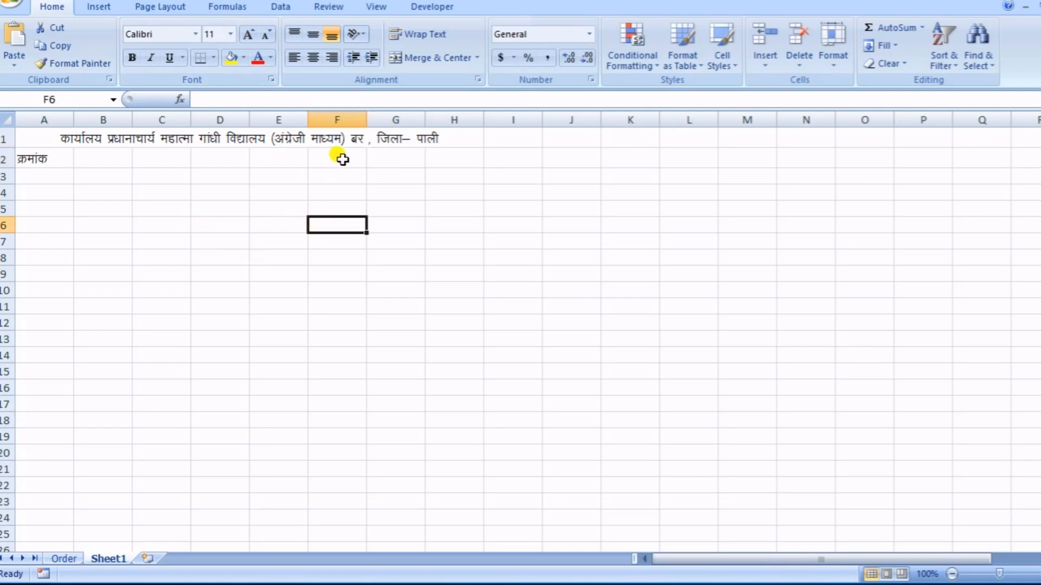
{"action": "left_click", "coordinate": [376, 157]}
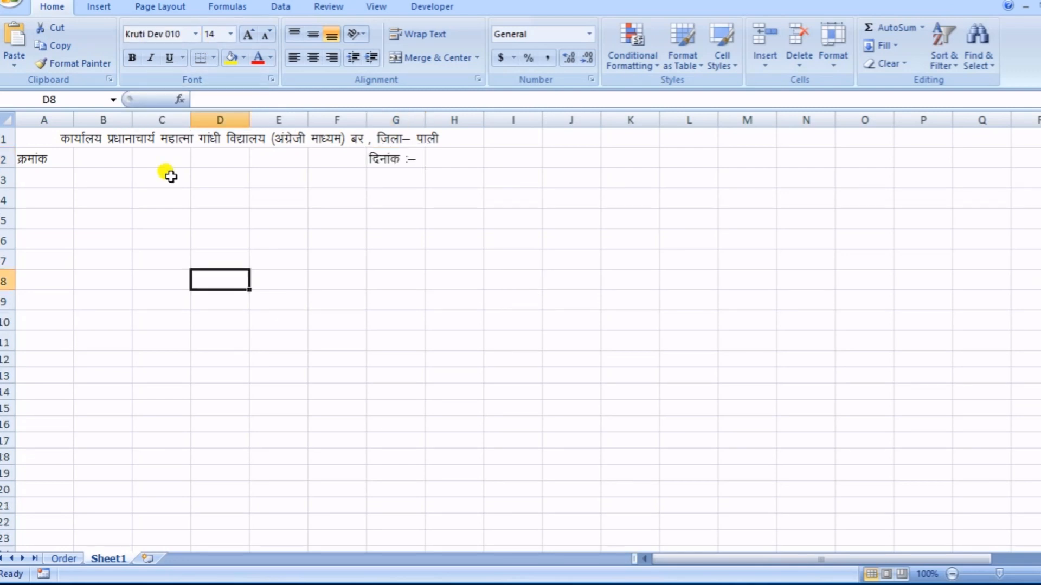
{"action": "left_click", "coordinate": [374, 172]}
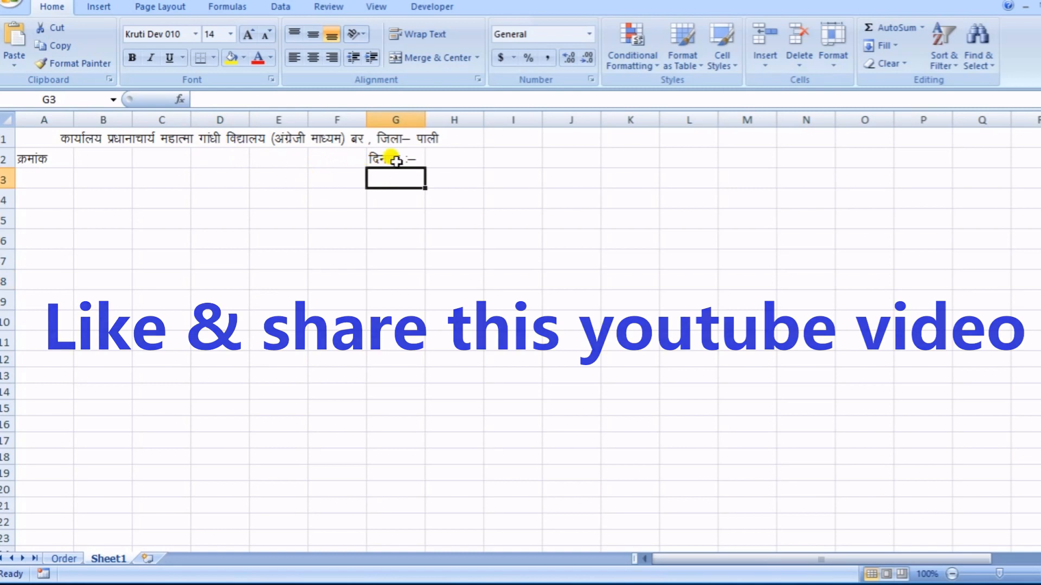
{"action": "left_click", "coordinate": [392, 159]}
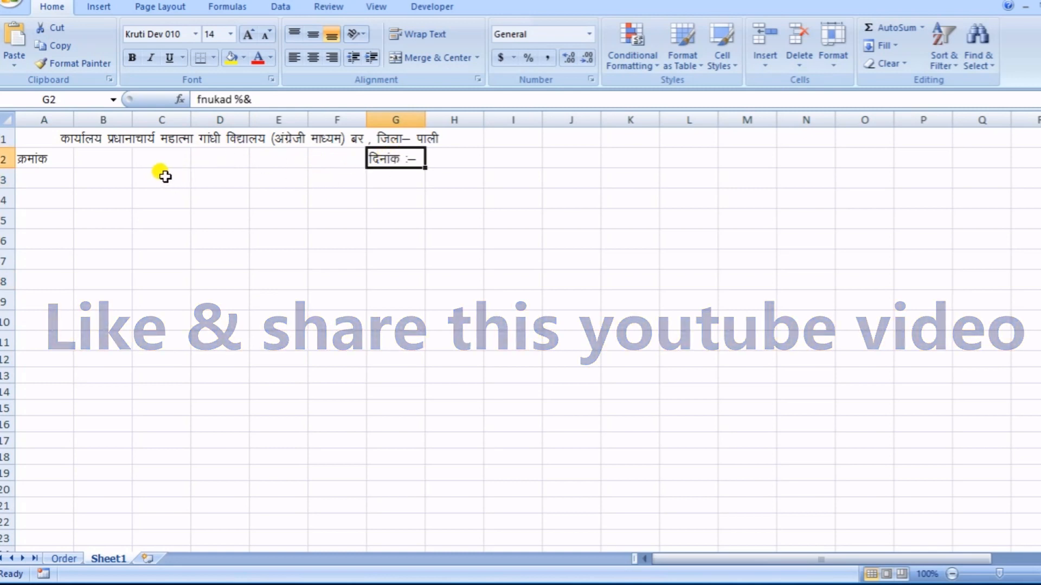
- Merge and center cells C3 to E3 below the number and date row
{"action": "left_click_drag", "start_coordinate": [157, 179], "coordinate": [269, 180]}
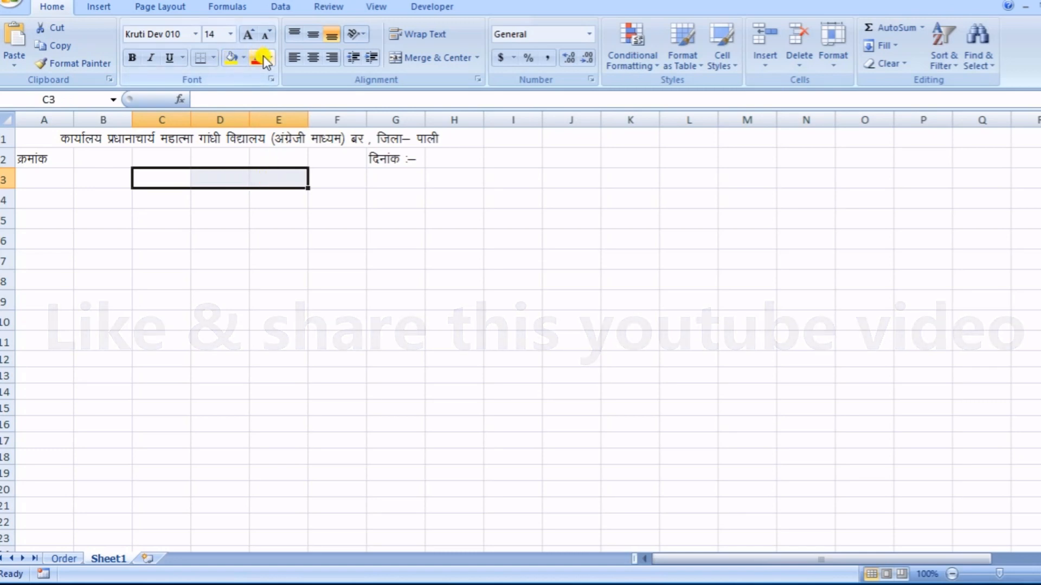
{"action": "left_click", "coordinate": [439, 57]}
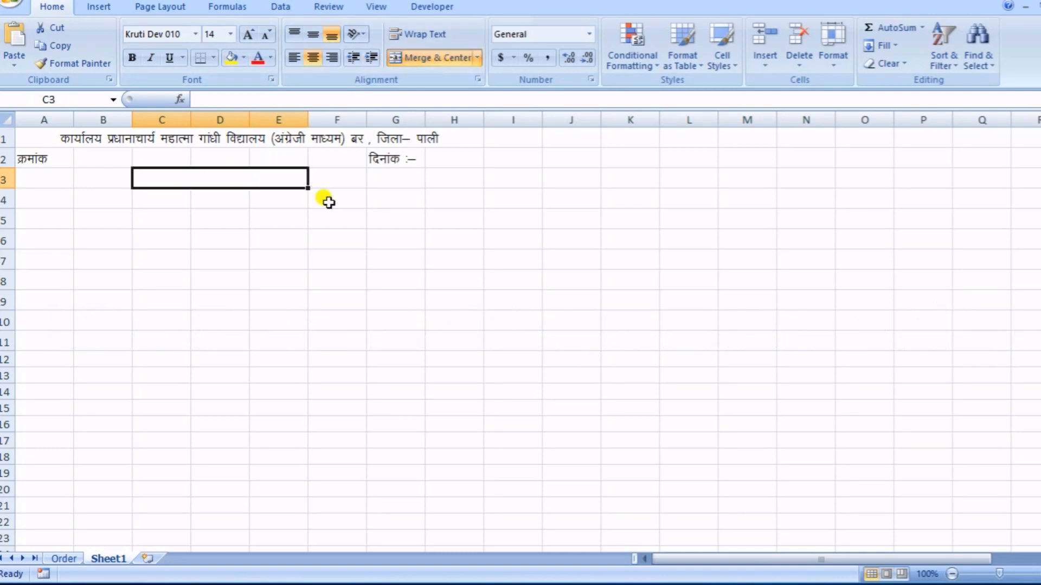
- Enter the heading "dk;kZy; vkns'k" (कार्यालय आदेश) in merged cell C3 and make it bold and underlined
{"action": "type", "text": "dk;kZy; vkn"}
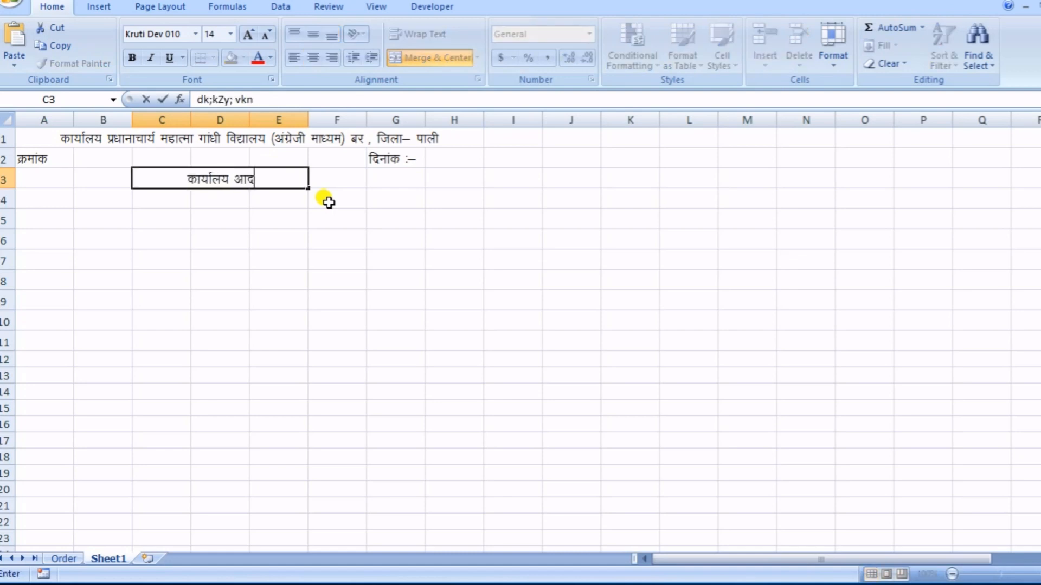
{"action": "type", "text": "s'k"}
{"action": "key", "text": "Tab"}
{"action": "left_click", "coordinate": [241, 182]}
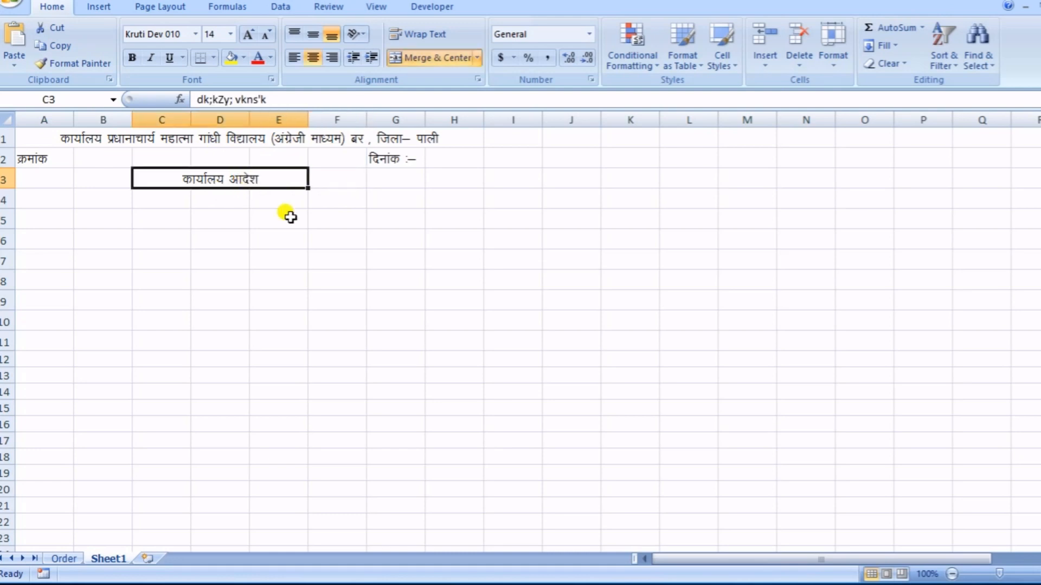
{"action": "left_click", "coordinate": [130, 57]}
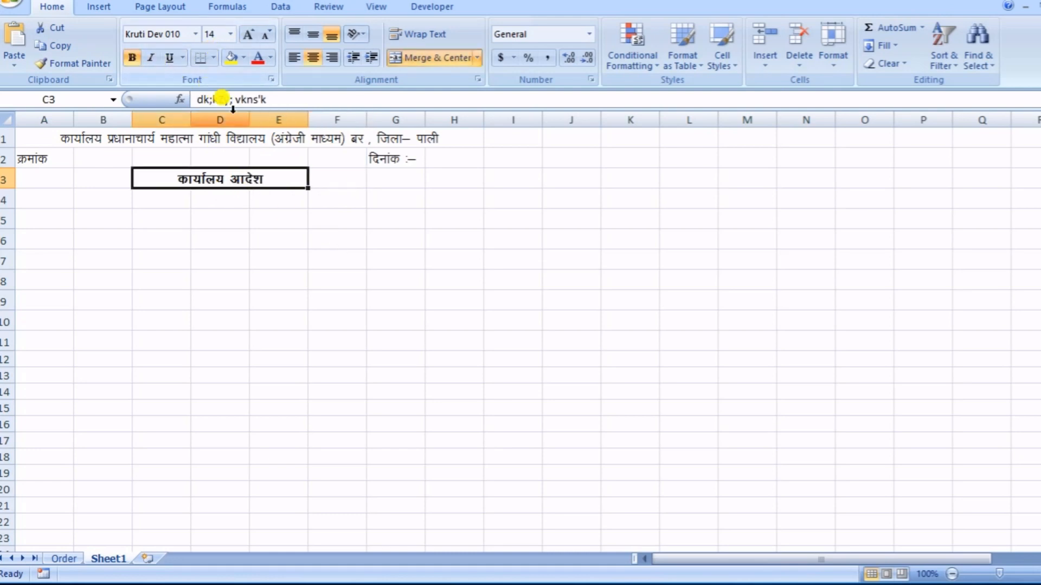
{"action": "left_click", "coordinate": [170, 58]}
{"action": "left_click", "coordinate": [273, 267]}
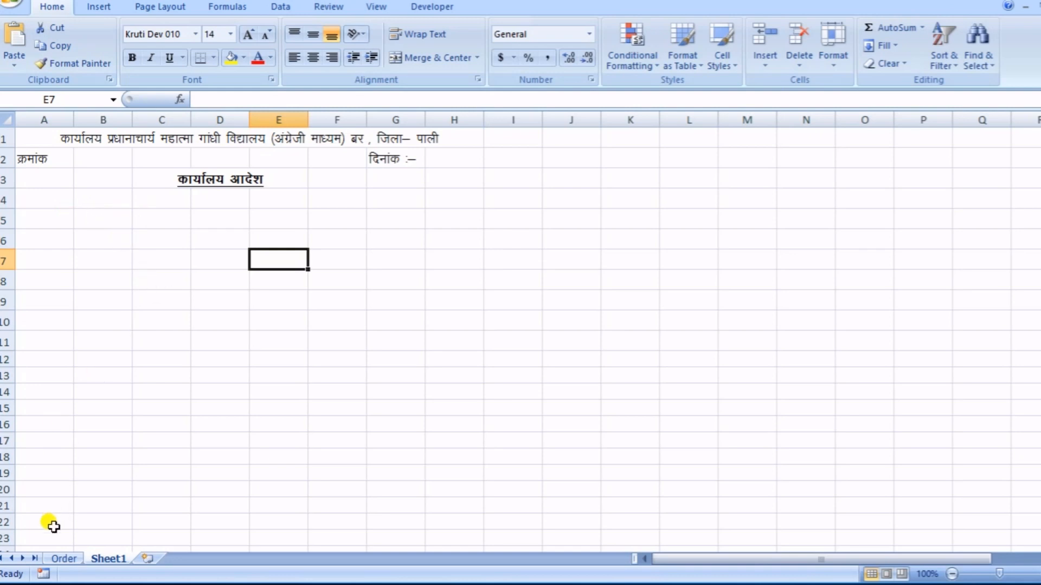
- Copy the order paragraph from the Order sheet into row 4 of Sheet1, merged across A4 to H4
{"action": "left_click", "coordinate": [62, 559]}
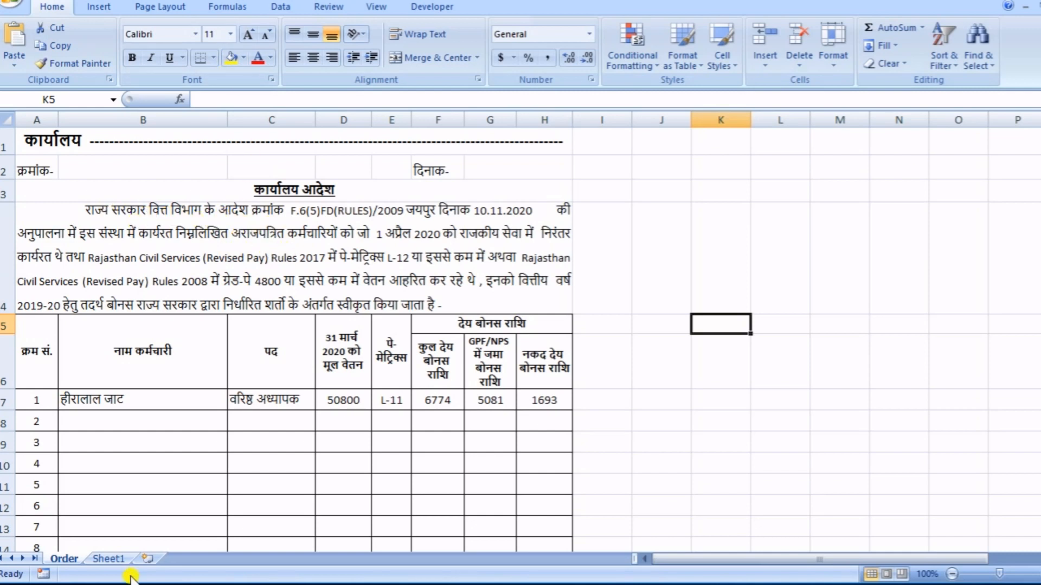
{"action": "left_click", "coordinate": [108, 558]}
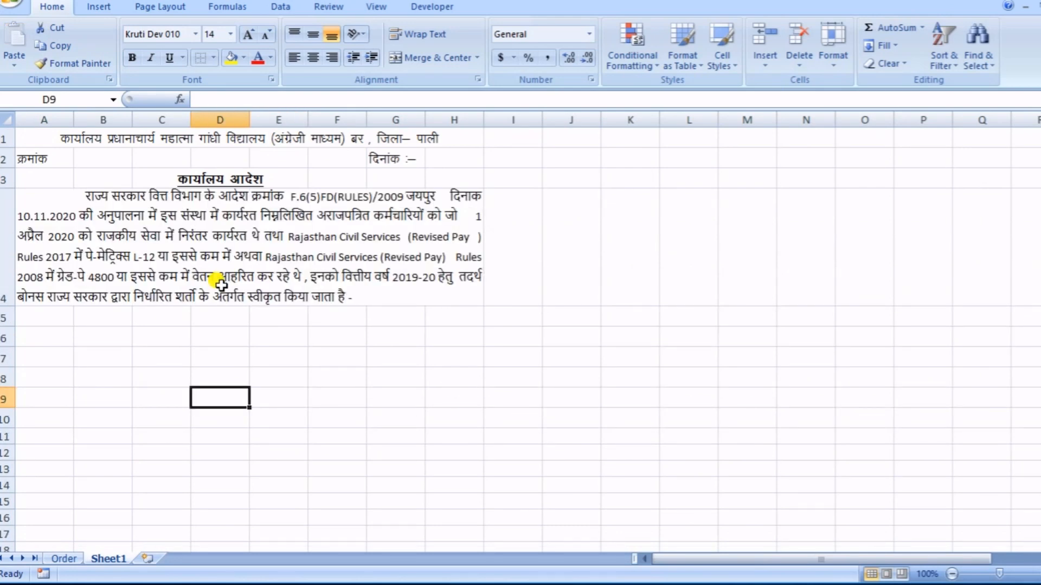
{"action": "left_click", "coordinate": [271, 258]}
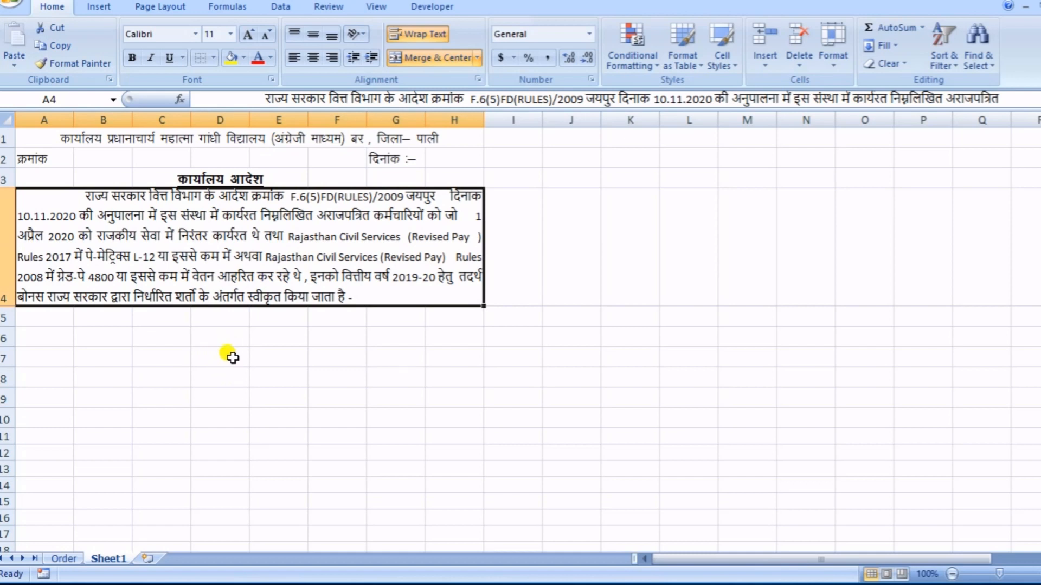
- Enter the table headings क्र.स., कार्मिक का नाम, पद, 31 मार्च 2020 का मूल वेतन and लेवल in cells A6 to E6
{"action": "left_click", "coordinate": [59, 337]}
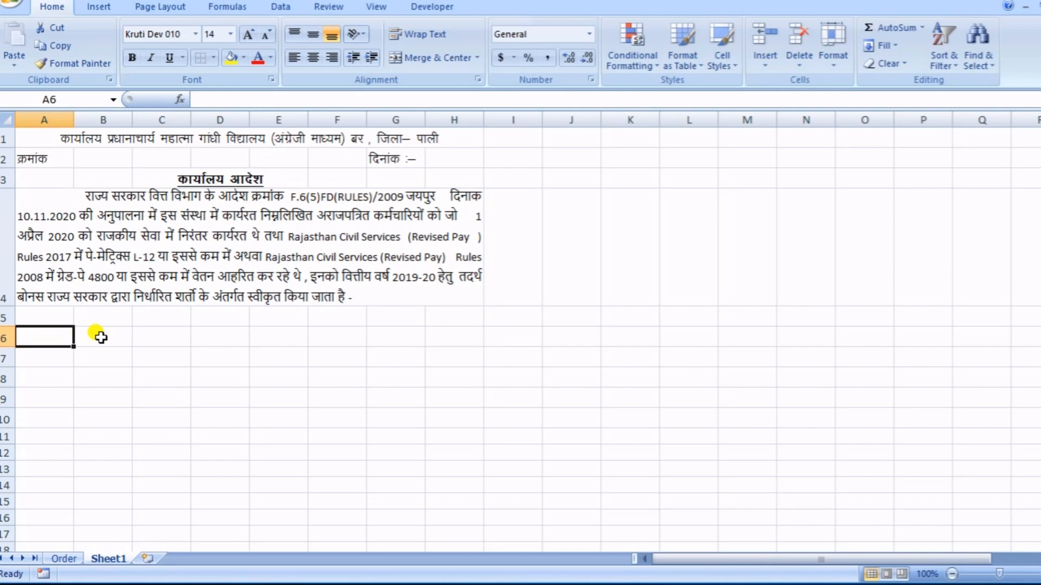
{"action": "type", "text": "Ø"}
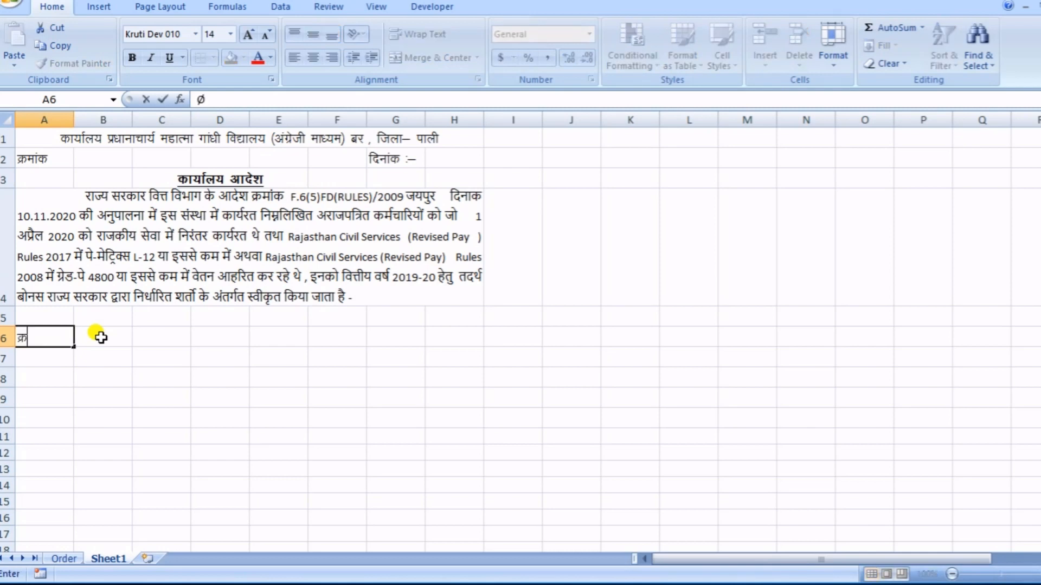
{"action": "type", "text": "-l-"}
{"action": "left_click", "coordinate": [101, 337]}
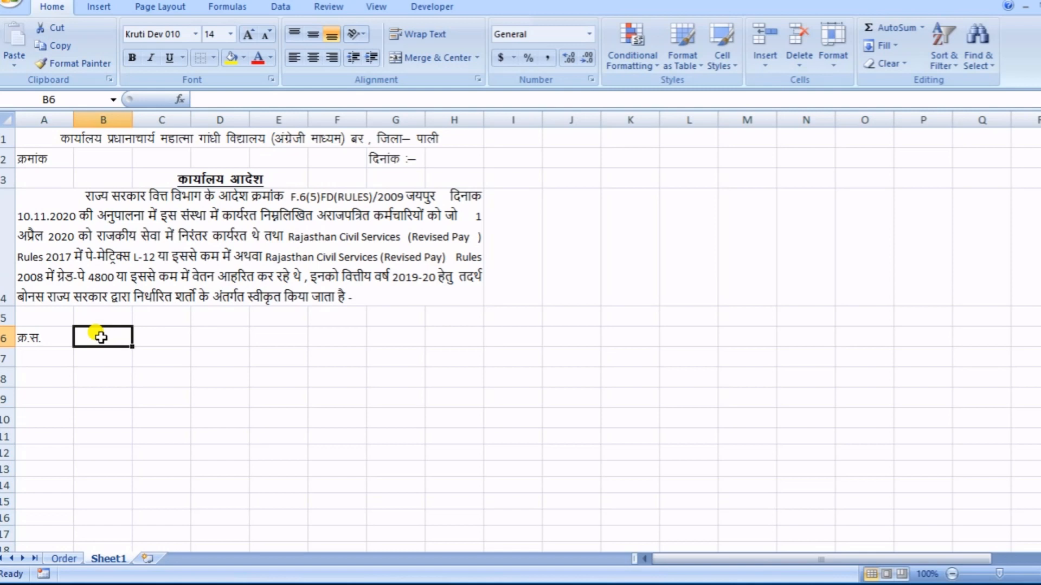
{"action": "type", "text": "dkfeZ"}
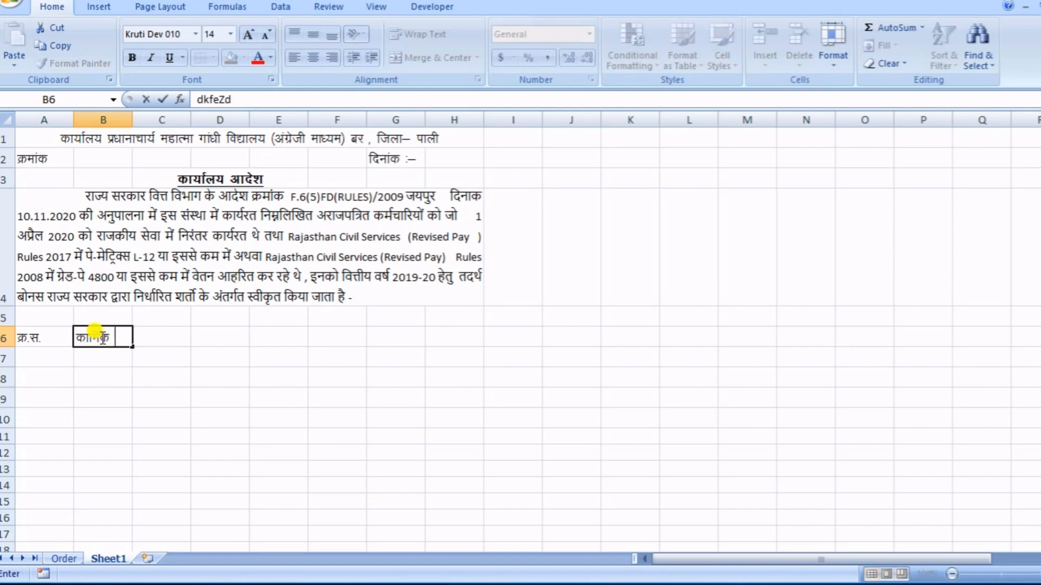
{"action": "type", "text": "d"}
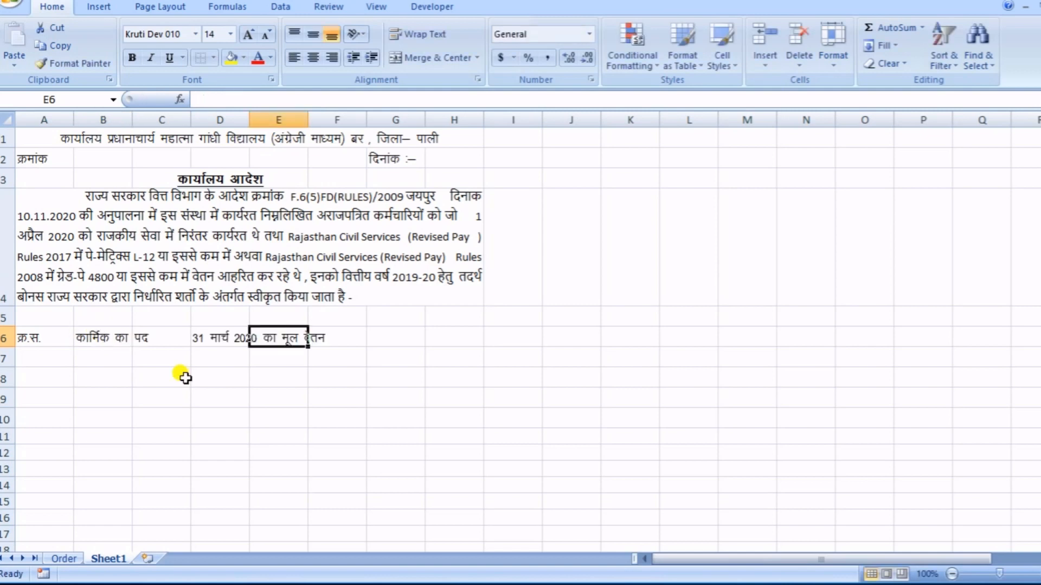
{"action": "type", "text": "ysoy"}
{"action": "key", "text": "Tab"}
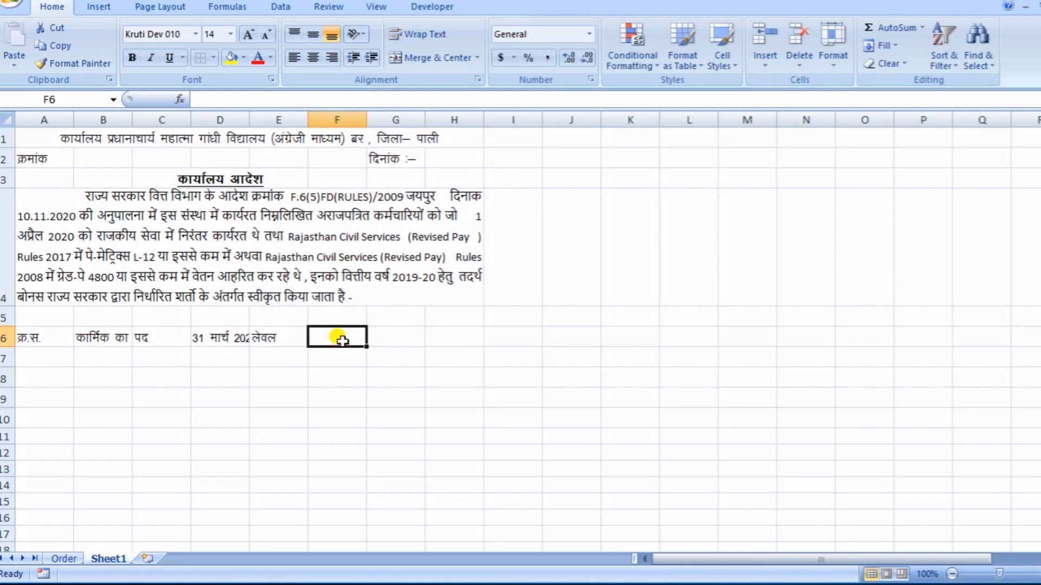
- Enter the headings कुल देय बोनस राशि, जीपीएफ या एनपीएस में जमा and नकद देय राशि in cells F6 to H6
{"action": "left_click", "coordinate": [397, 331]}
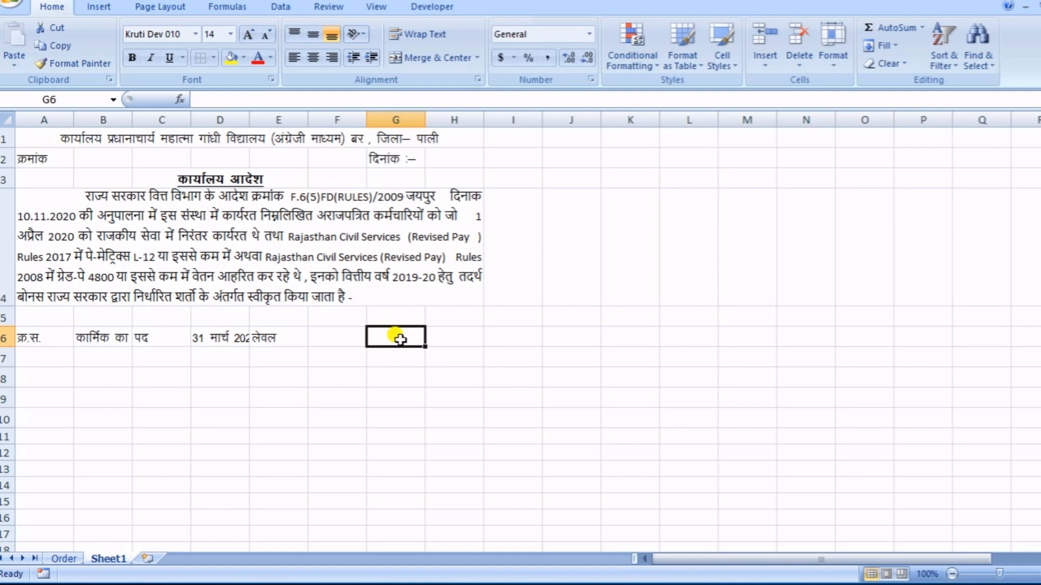
{"action": "left_click", "coordinate": [449, 338]}
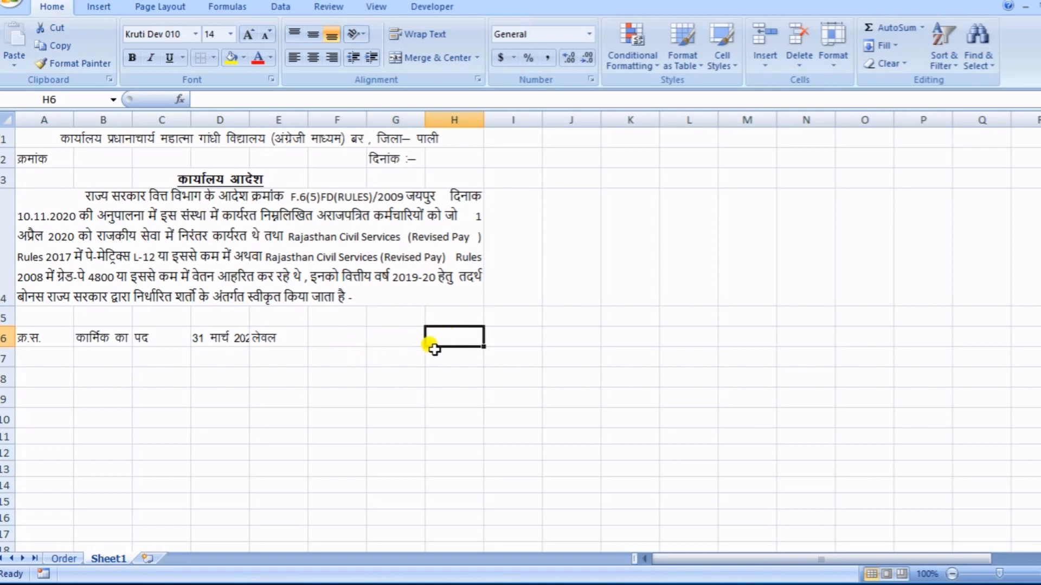
{"action": "left_click", "coordinate": [331, 339]}
{"action": "type", "text": "dqy ns; cksul jkf'k"}
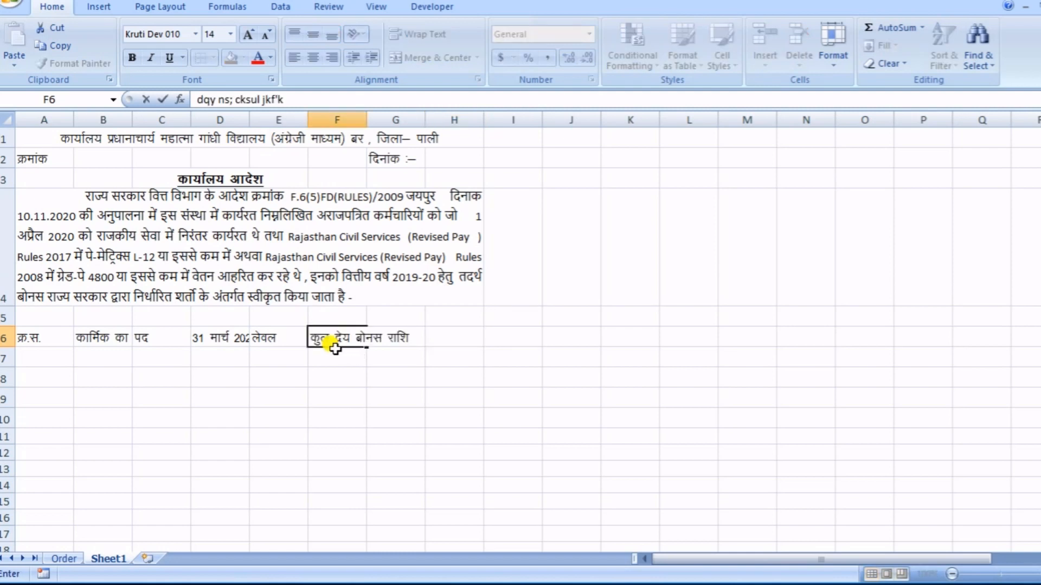
{"action": "key", "text": "Tab"}
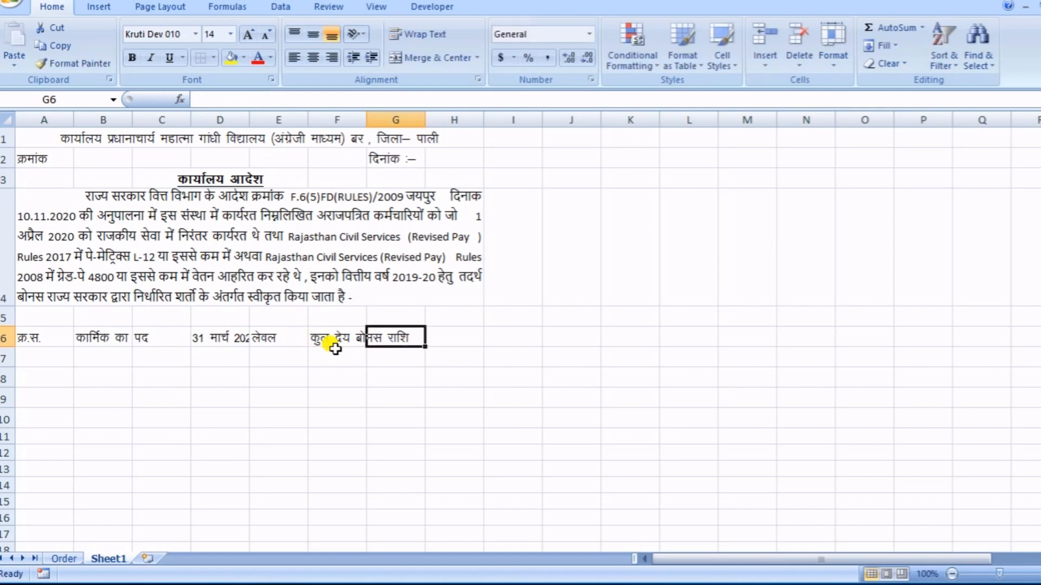
{"action": "type", "text": "thih,Q ;k ,uih,l esa tek"}
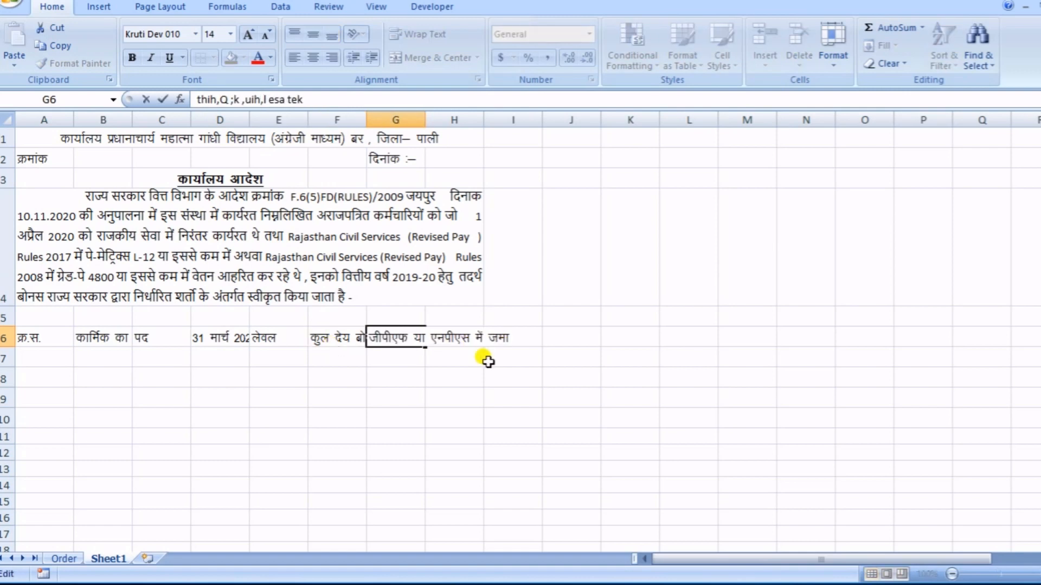
{"action": "key", "text": "Tab"}
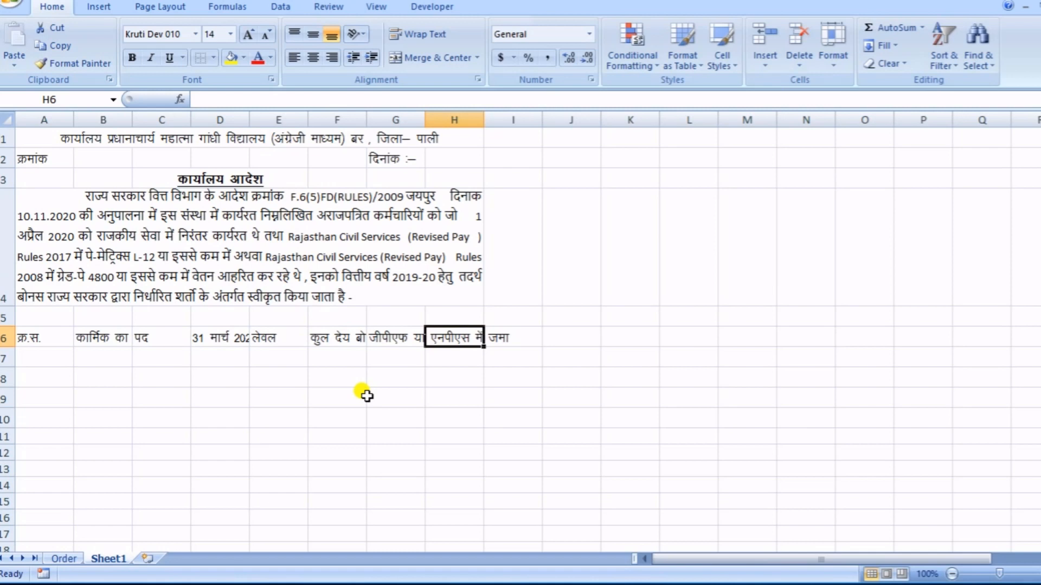
{"action": "type", "text": "udn"}
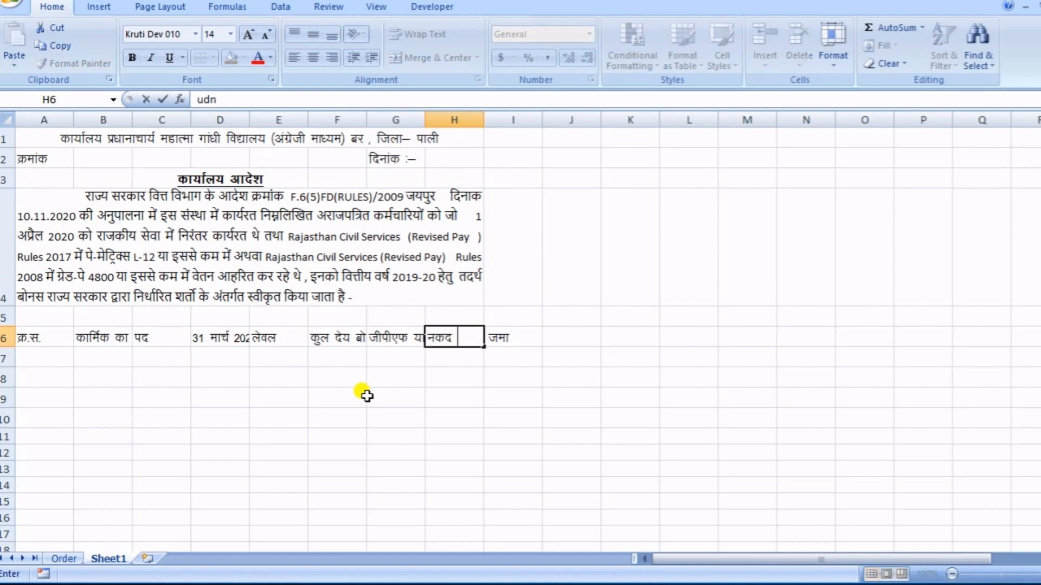
{"action": "type", "text": " ns;"}
{"action": "key", "text": "alt"}
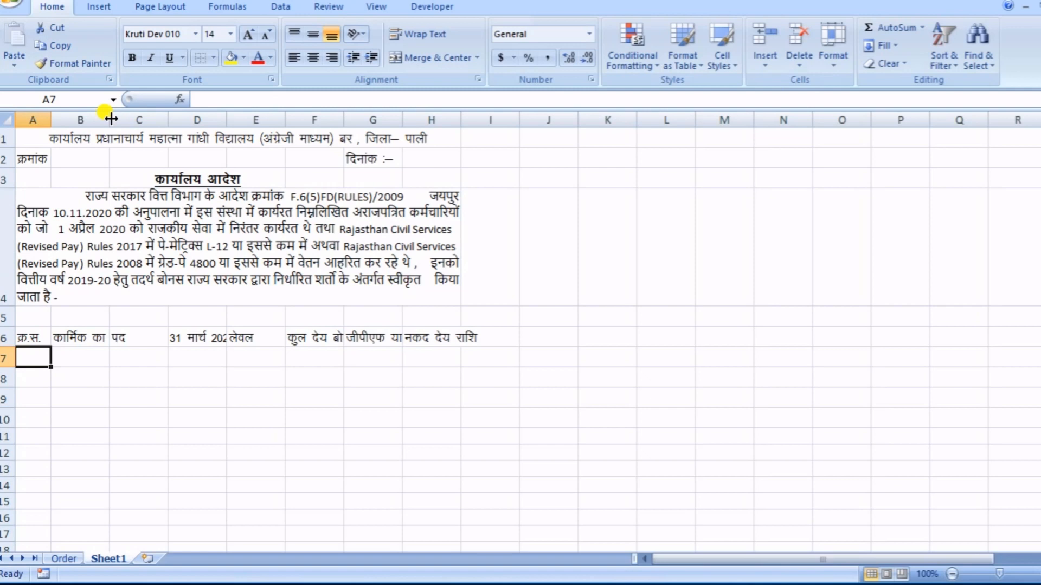
- Widen column B so the employee name heading in B6 fits with room to spare
{"action": "left_click_drag", "start_coordinate": [111, 118], "coordinate": [133, 118]}
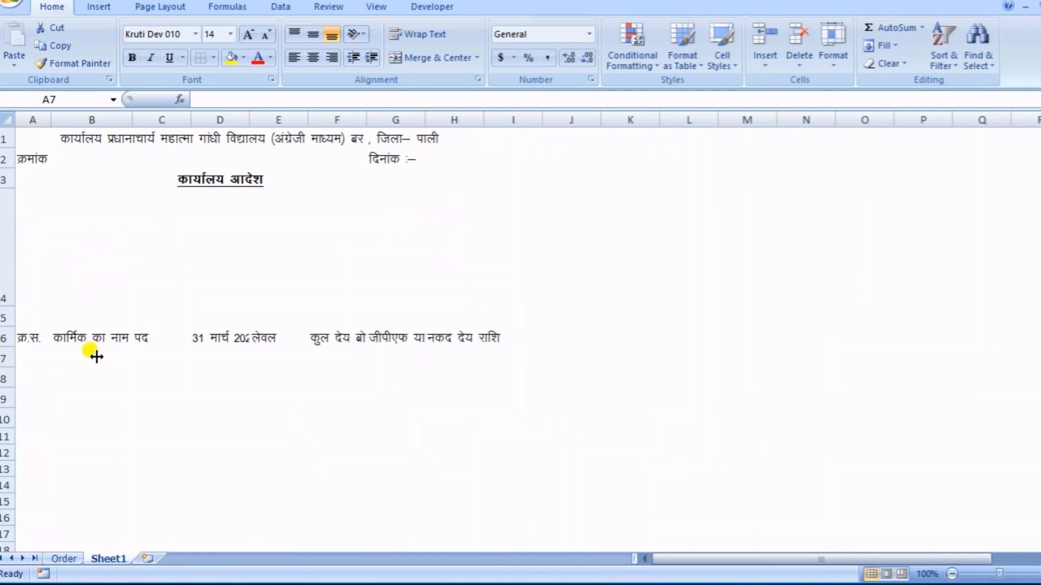
{"action": "left_click", "coordinate": [111, 340]}
{"action": "left_click", "coordinate": [93, 380]}
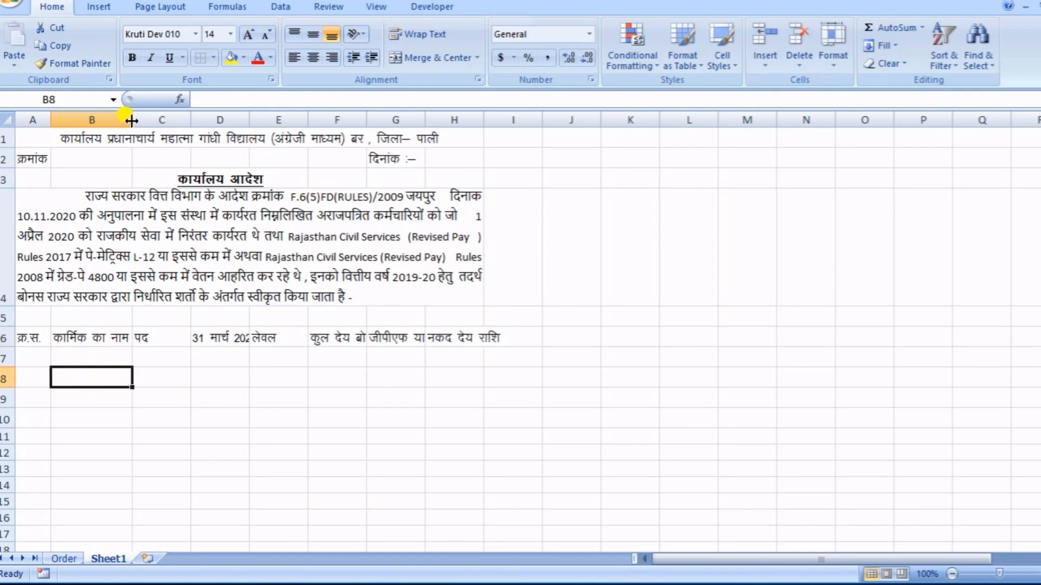
{"action": "left_click_drag", "start_coordinate": [132, 119], "coordinate": [179, 124]}
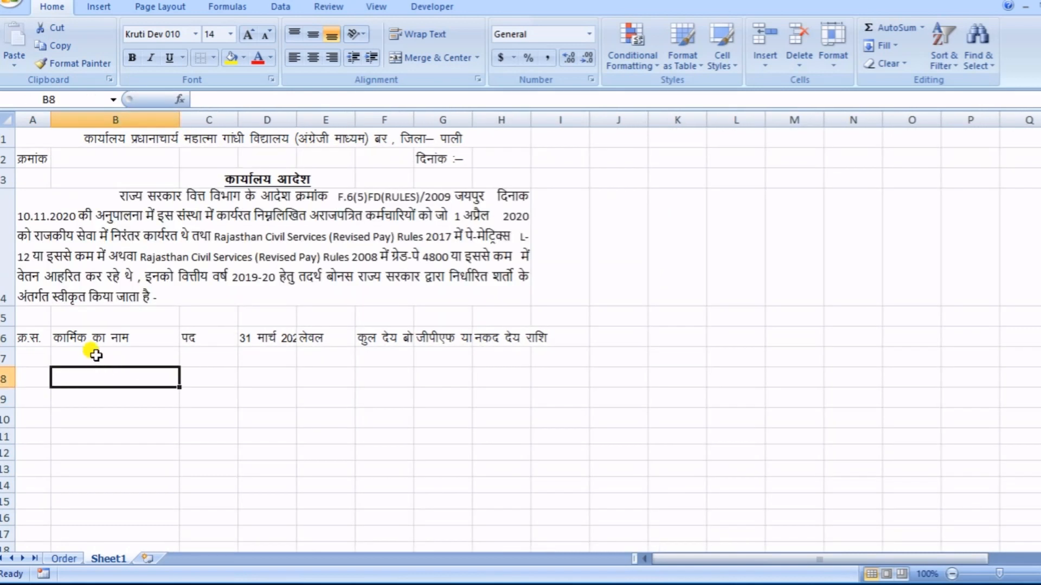
{"action": "left_click", "coordinate": [103, 336]}
{"action": "left_click", "coordinate": [104, 382]}
- Center the employee name heading in cell B6 both horizontally and vertically
{"action": "left_click", "coordinate": [122, 337]}
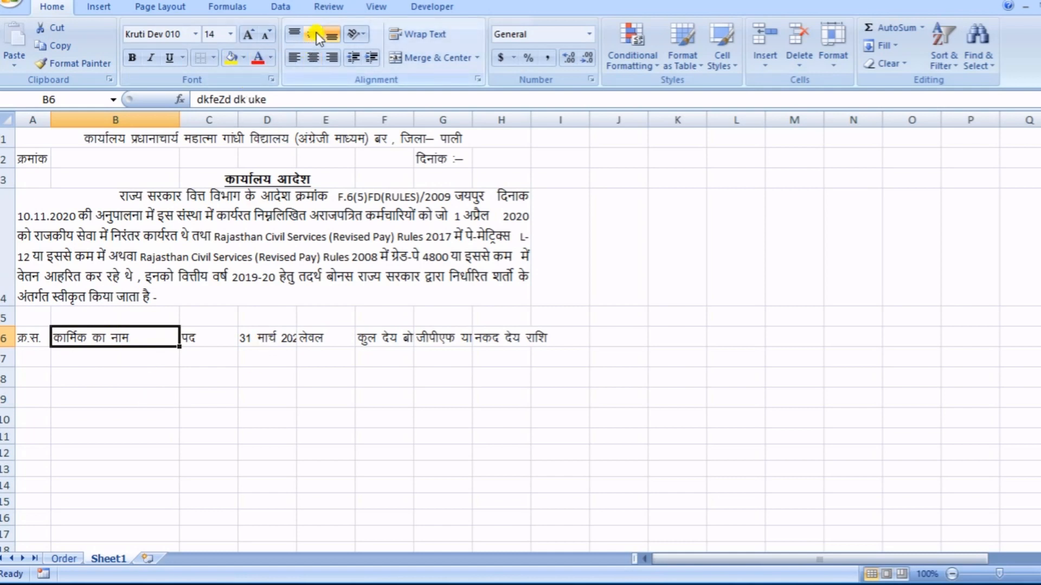
{"action": "left_click", "coordinate": [317, 57]}
{"action": "left_click", "coordinate": [117, 395]}
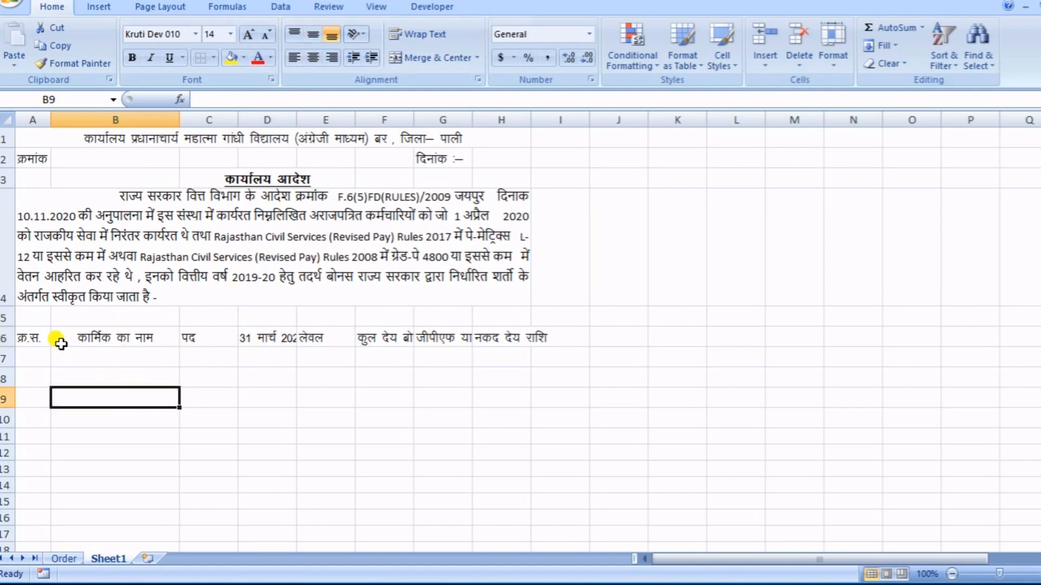
- Turn on text wrapping for the basic pay heading in D6 and narrow column D to a width of 11.00
{"action": "left_click", "coordinate": [205, 343]}
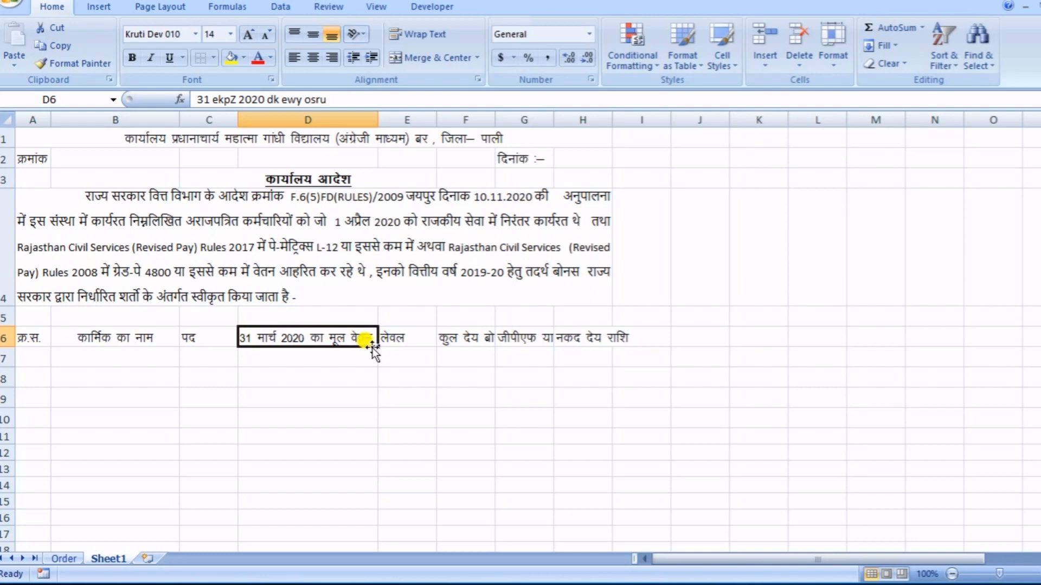
{"action": "left_click", "coordinate": [290, 359]}
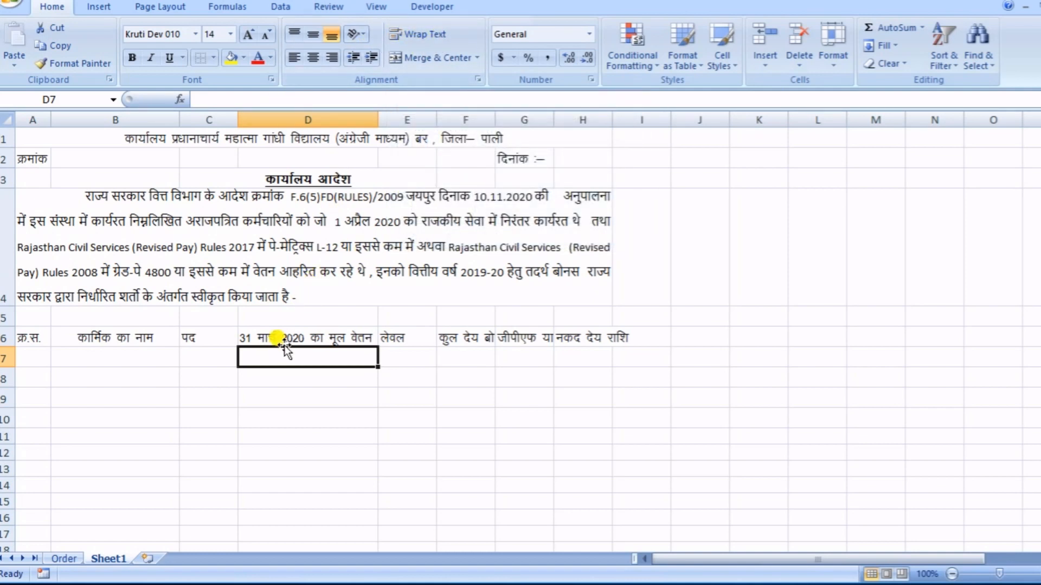
{"action": "left_click", "coordinate": [292, 401]}
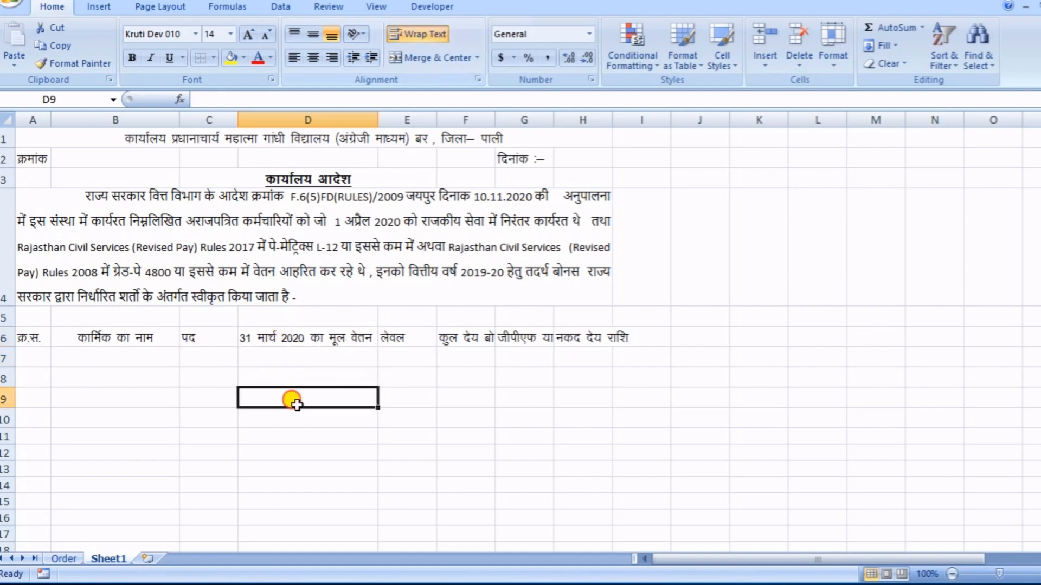
{"action": "left_click_drag", "start_coordinate": [378, 118], "coordinate": [313, 119]}
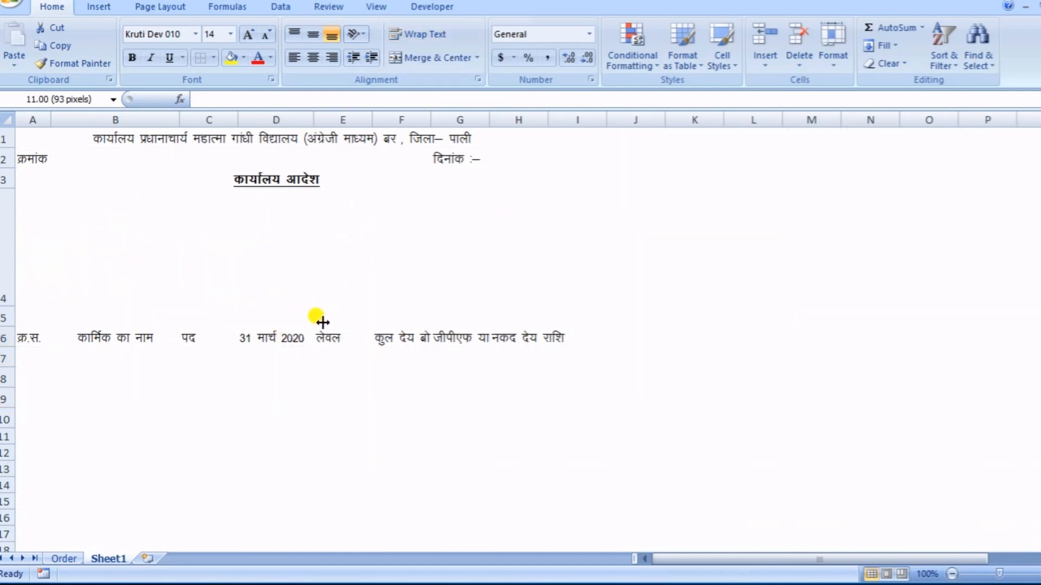
- Increase the height of row 6 to fit the wrapped basic pay heading in D6 on two lines
{"action": "left_click", "coordinate": [298, 336]}
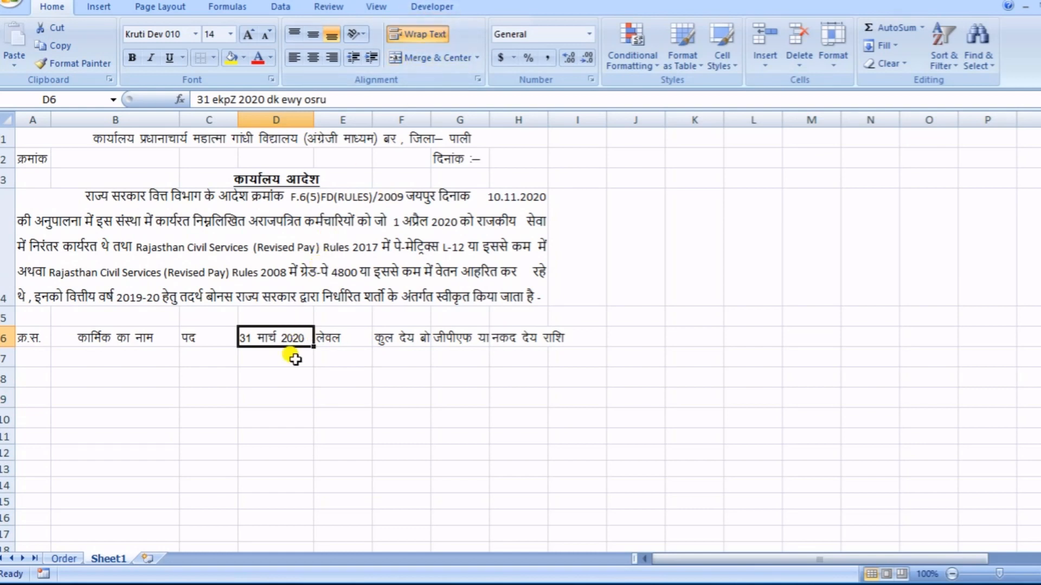
{"action": "left_click", "coordinate": [278, 378]}
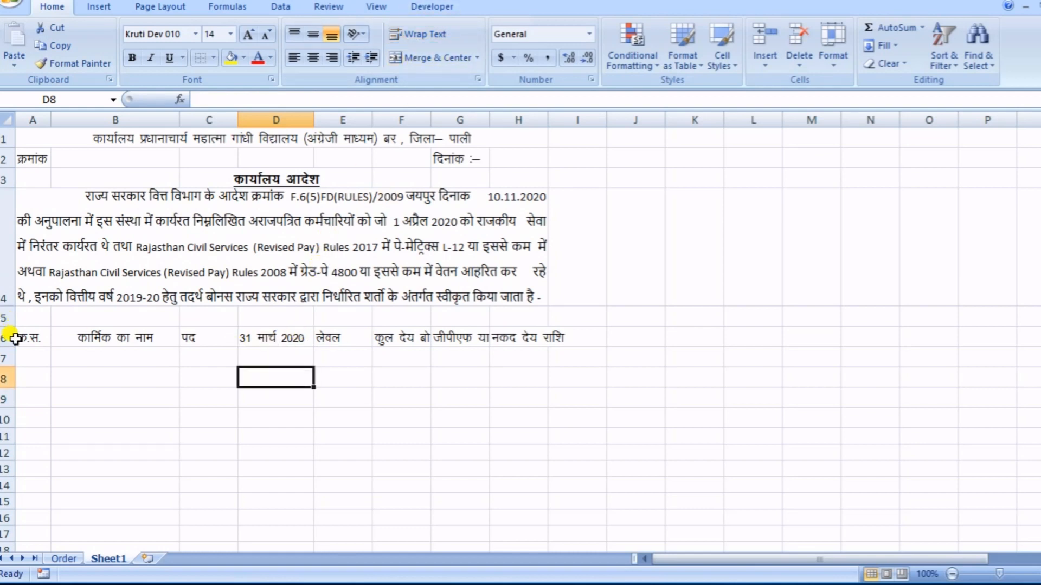
{"action": "left_click_drag", "start_coordinate": [9, 347], "coordinate": [17, 362]}
{"action": "left_click", "coordinate": [275, 344]}
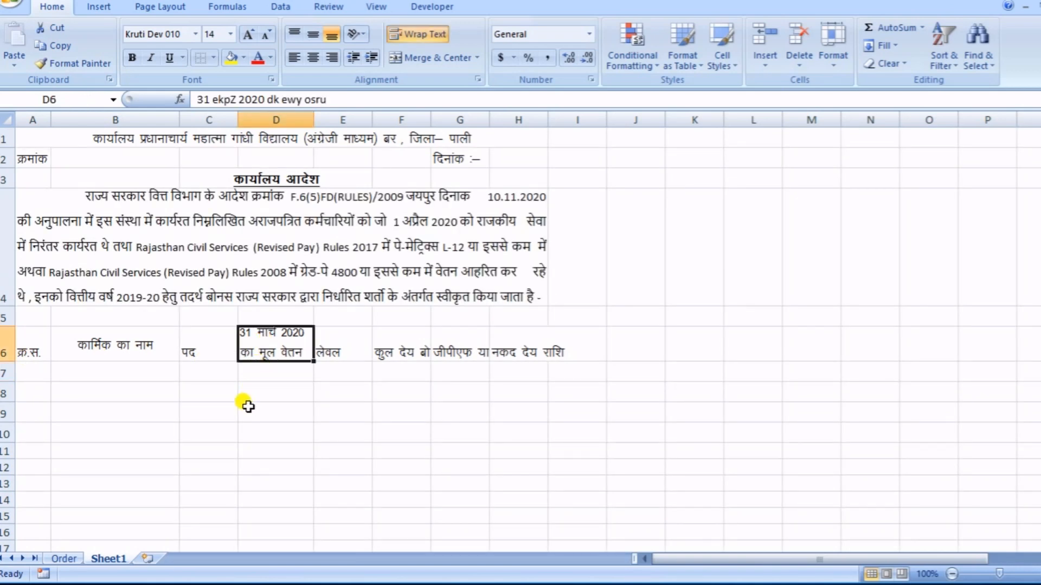
- Center the level heading in cell E6 both vertically and horizontally
{"action": "left_click", "coordinate": [341, 349]}
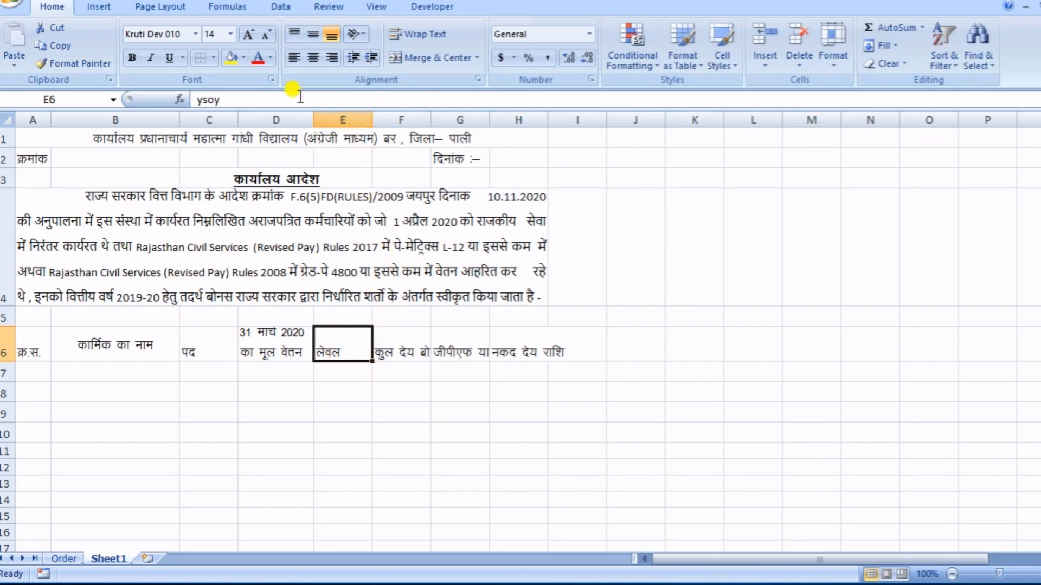
{"action": "left_click", "coordinate": [314, 34]}
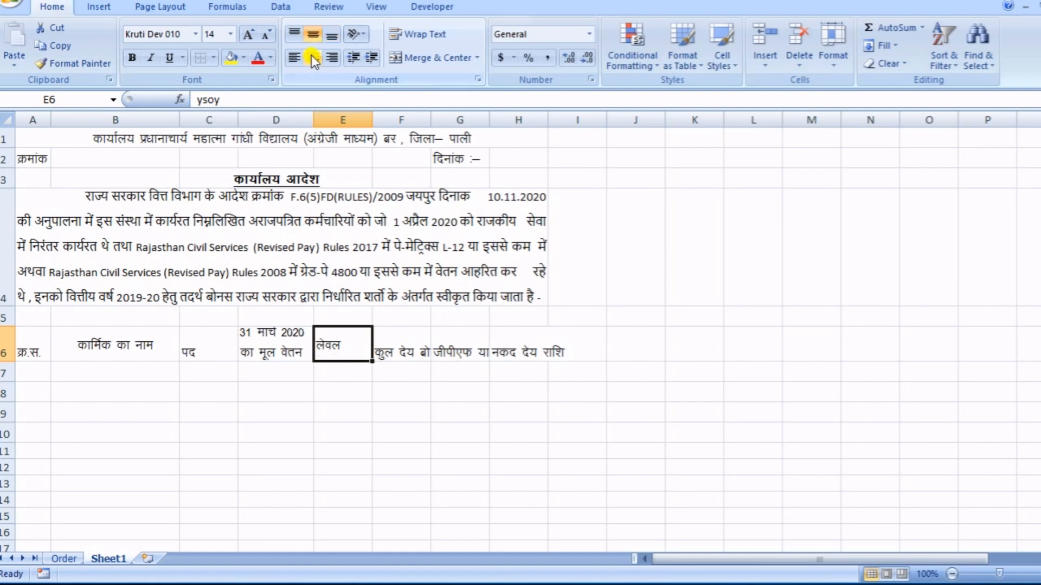
{"action": "left_click", "coordinate": [312, 57]}
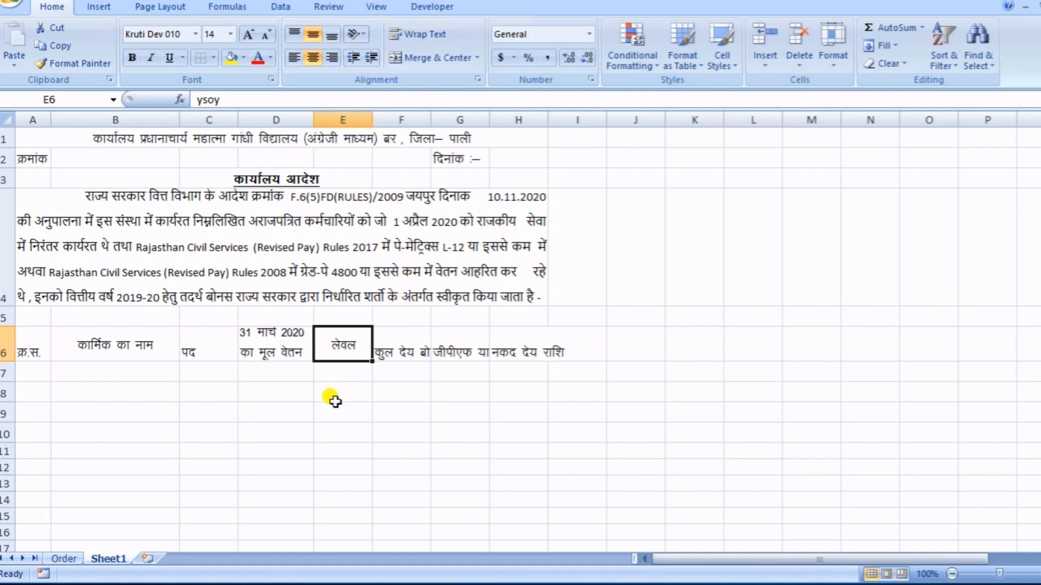
{"action": "left_click", "coordinate": [374, 395]}
- Adjust column F's width to fit part of the total payable bonus heading in F6 and turn on text wrapping for that cell
{"action": "left_click", "coordinate": [382, 347]}
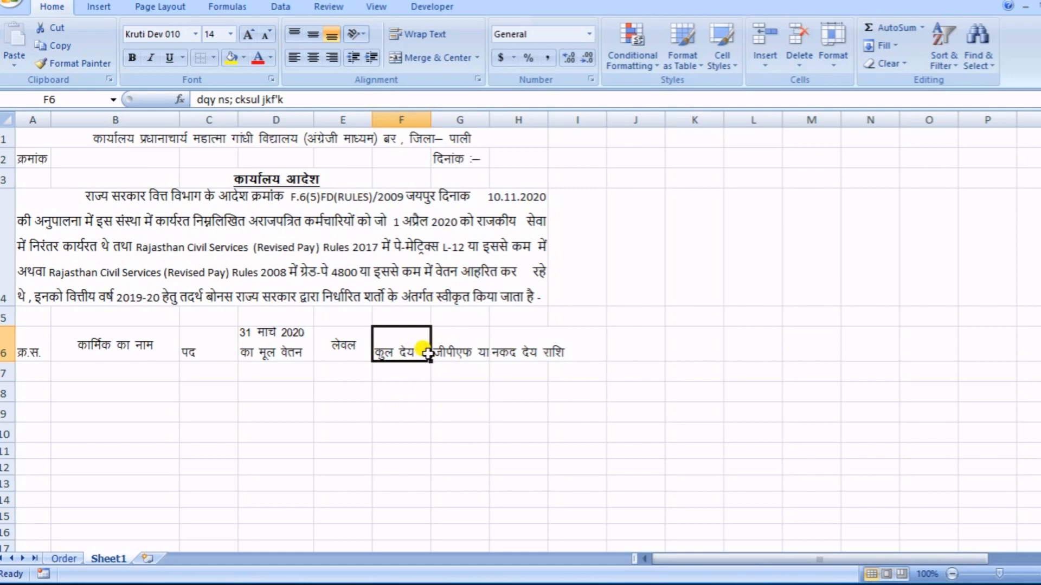
{"action": "double_click", "coordinate": [430, 115]}
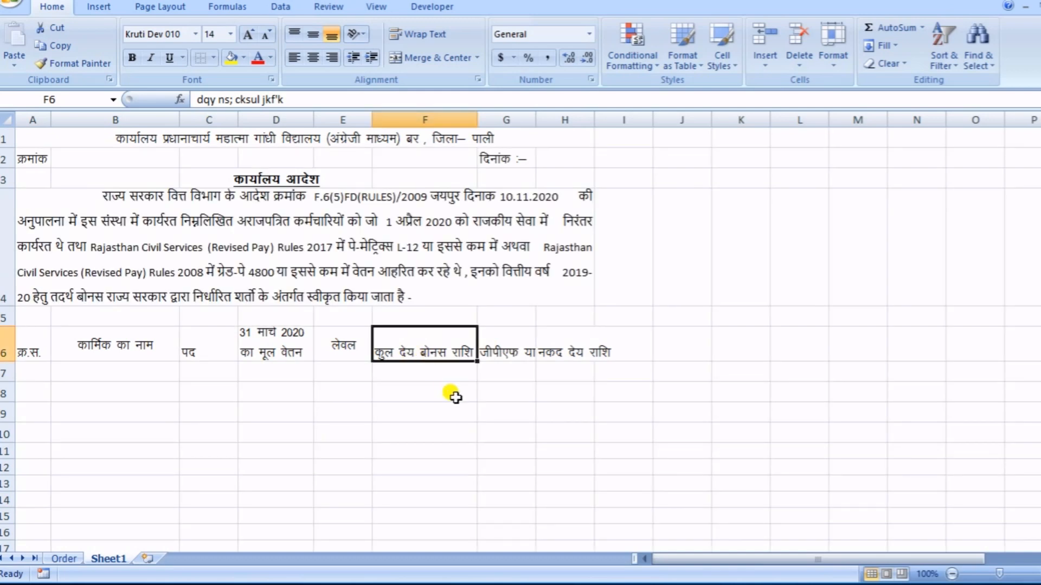
{"action": "left_click_drag", "start_coordinate": [476, 118], "coordinate": [451, 120]}
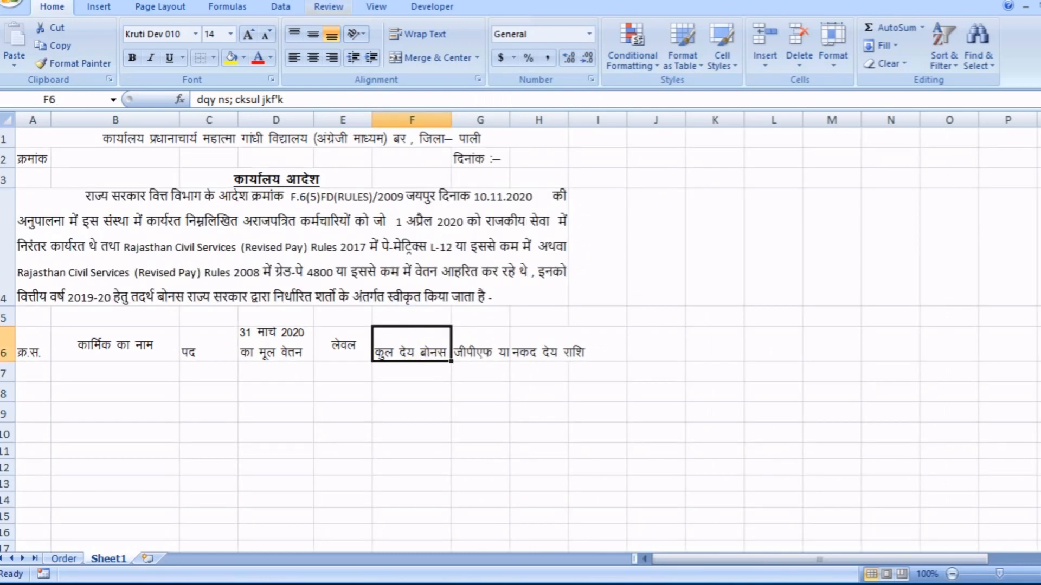
{"action": "left_click", "coordinate": [436, 32]}
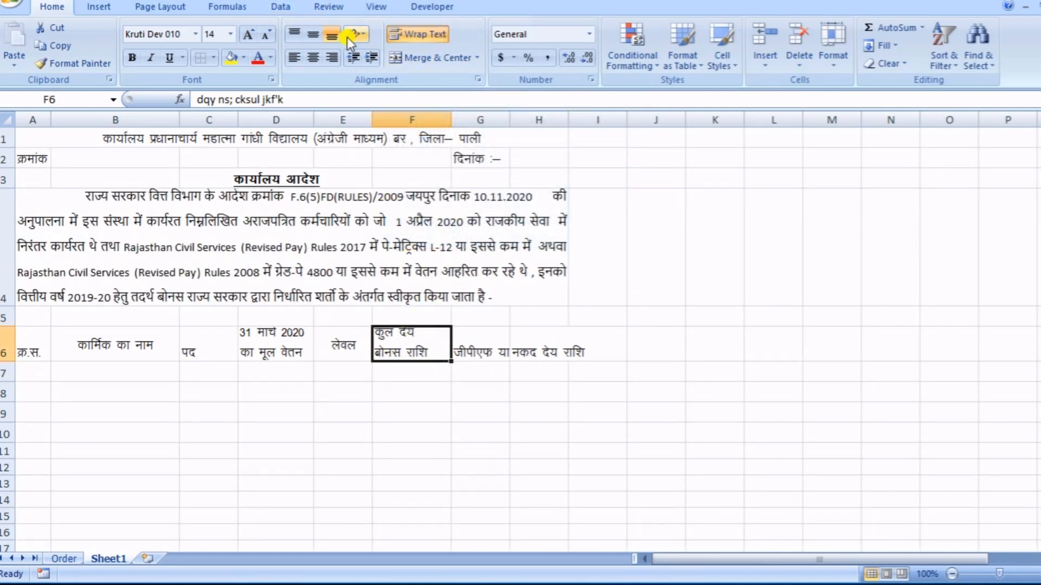
- Center the total payable bonus heading in F6 both ways and increase row 6's height to show both of its lines
{"action": "left_click", "coordinate": [314, 32]}
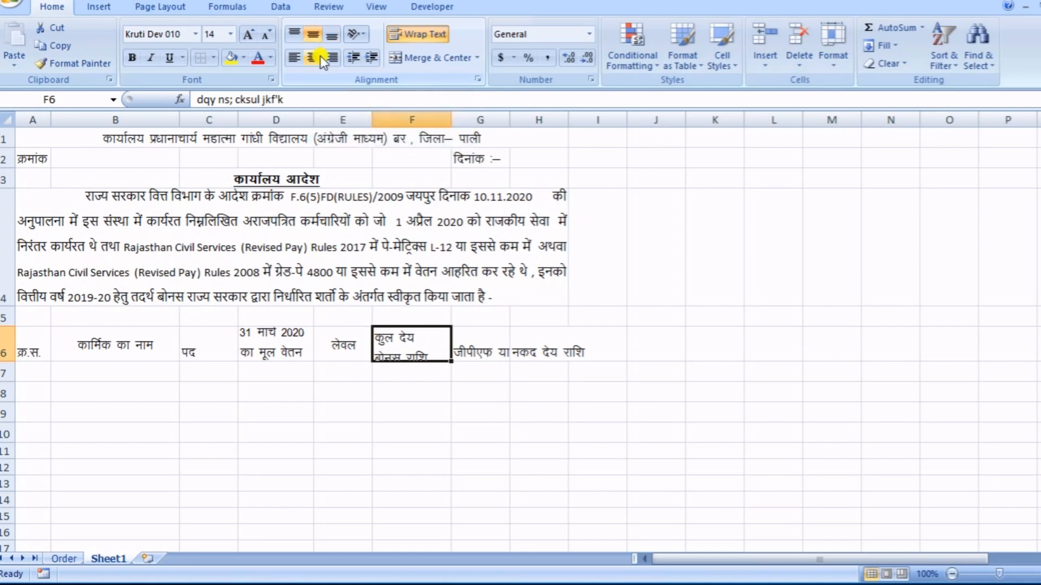
{"action": "left_click", "coordinate": [317, 56]}
{"action": "left_click", "coordinate": [369, 401]}
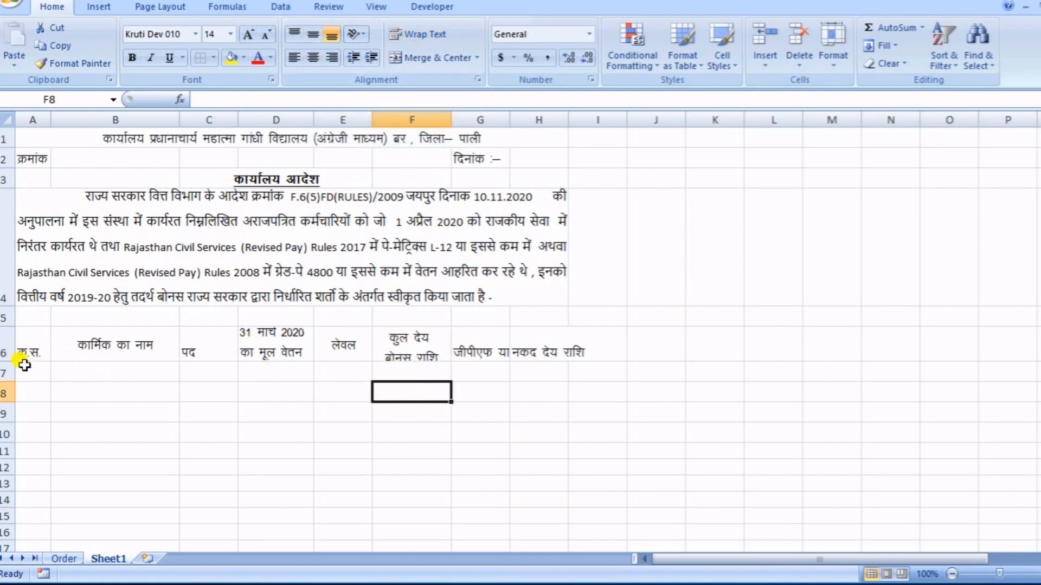
{"action": "left_click_drag", "start_coordinate": [8, 362], "coordinate": [11, 370]}
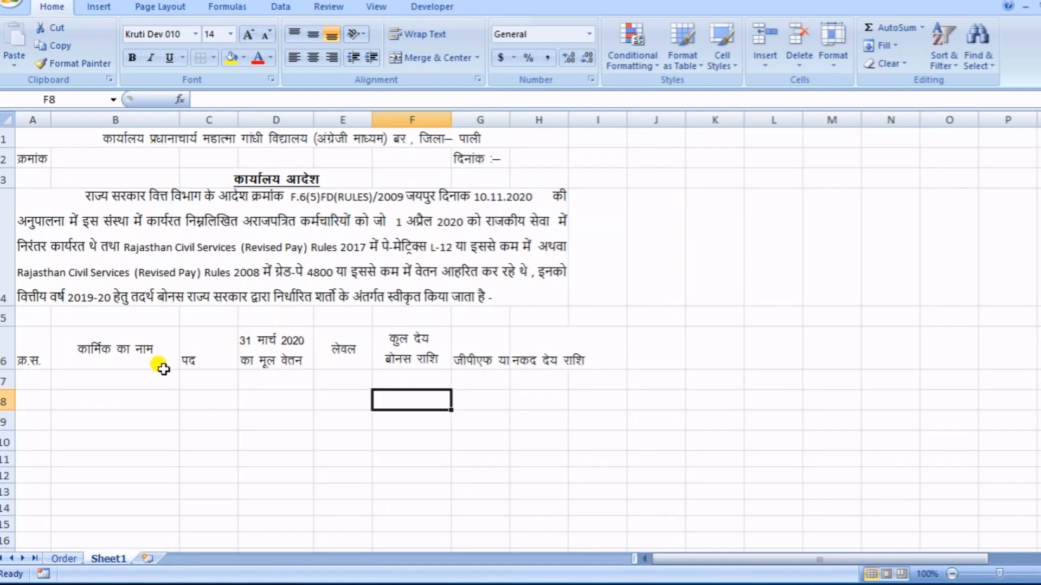
{"action": "left_click", "coordinate": [411, 348]}
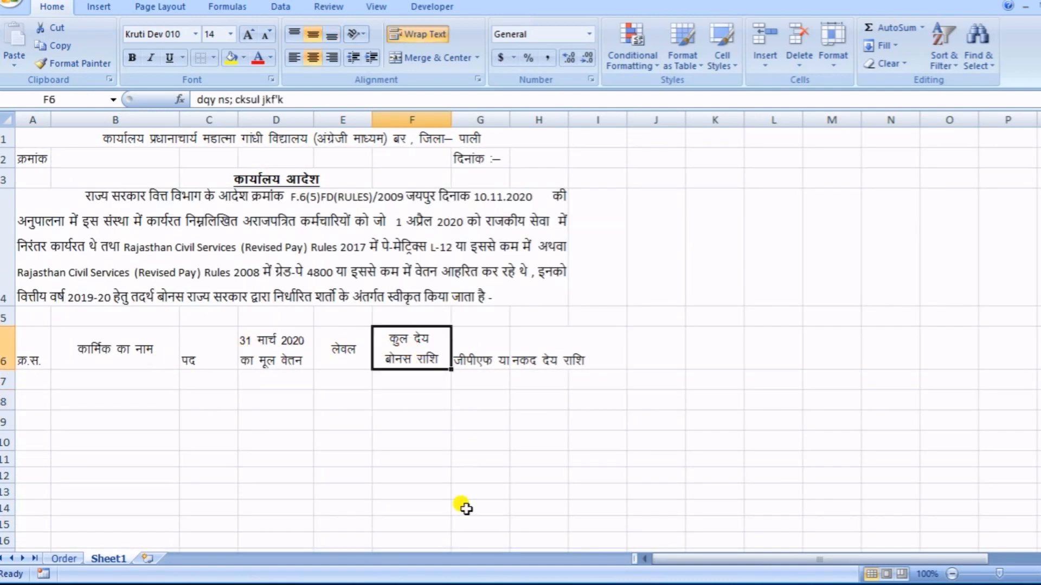
- Wrap the GPF or NPS deposit heading in cell G6 and center it vertically and horizontally
{"action": "left_click", "coordinate": [480, 360]}
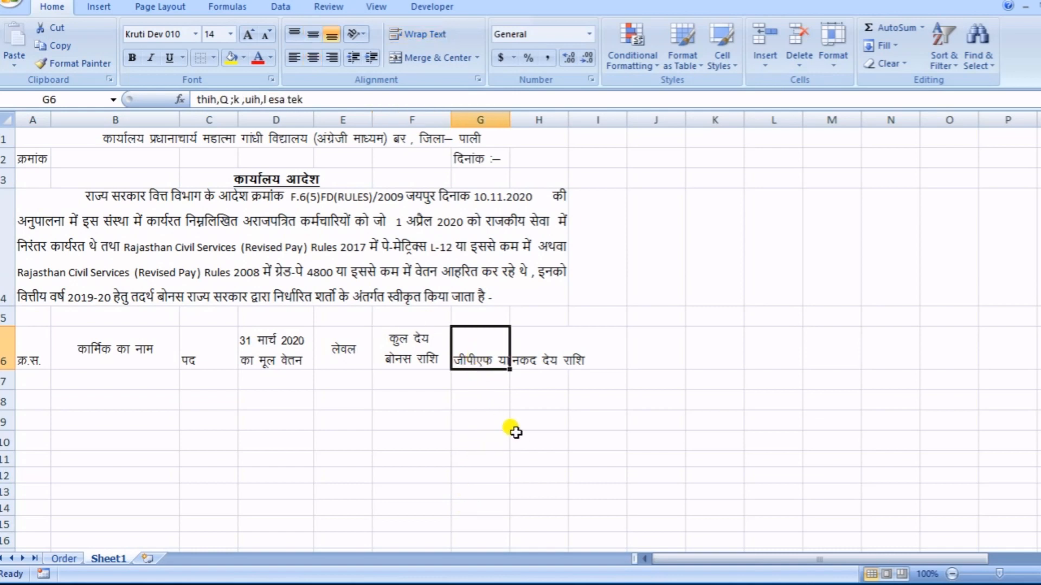
{"action": "left_click", "coordinate": [421, 34]}
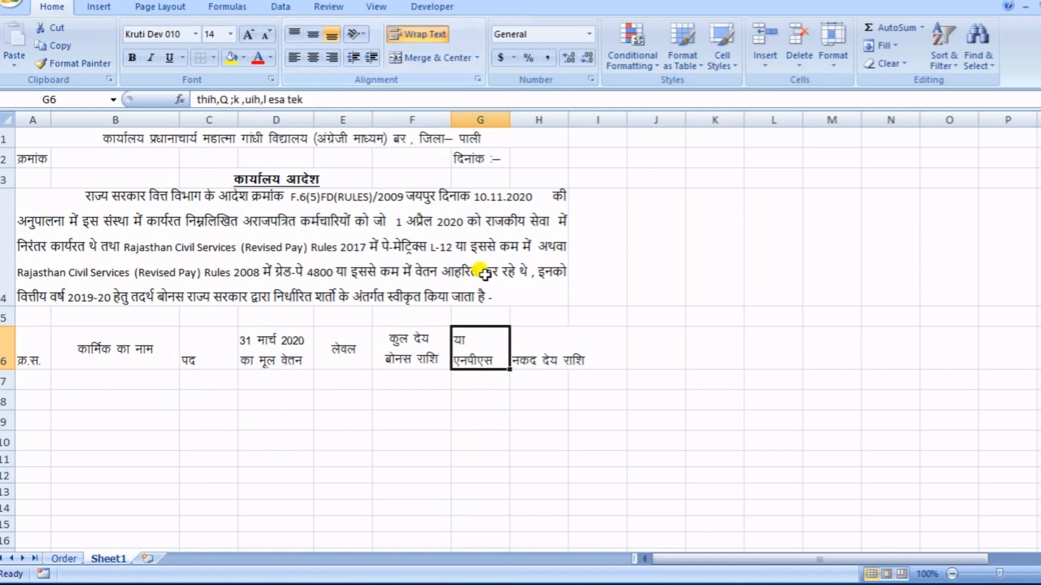
{"action": "left_click", "coordinate": [313, 33]}
{"action": "left_click", "coordinate": [308, 56]}
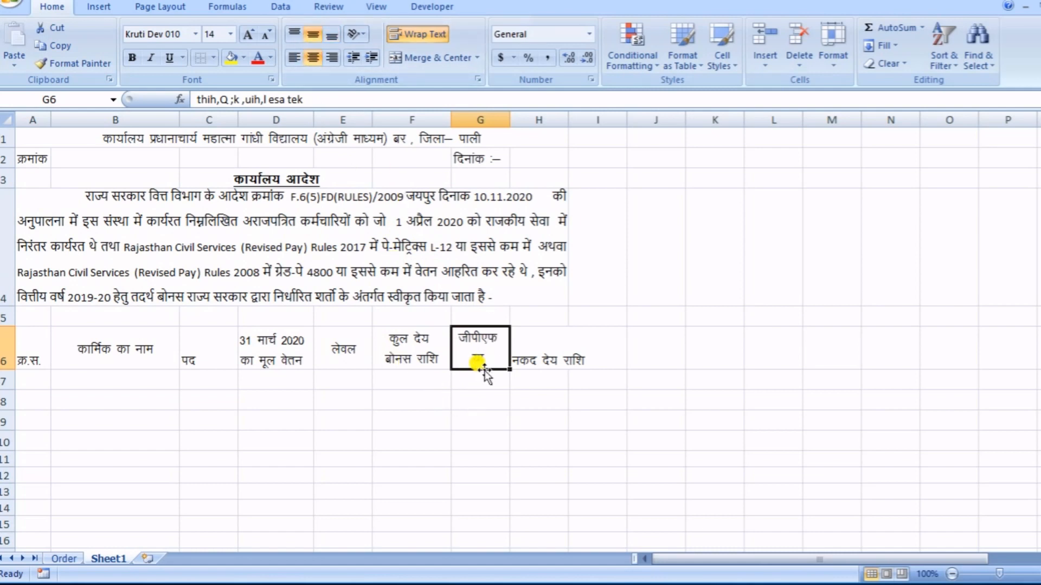
- Widen column G slightly and make row 6 taller so the wrapped heading in G6 fits on three lines
{"action": "left_click_drag", "start_coordinate": [513, 119], "coordinate": [526, 118]}
{"action": "left_click", "coordinate": [442, 415]}
{"action": "left_click", "coordinate": [513, 342]}
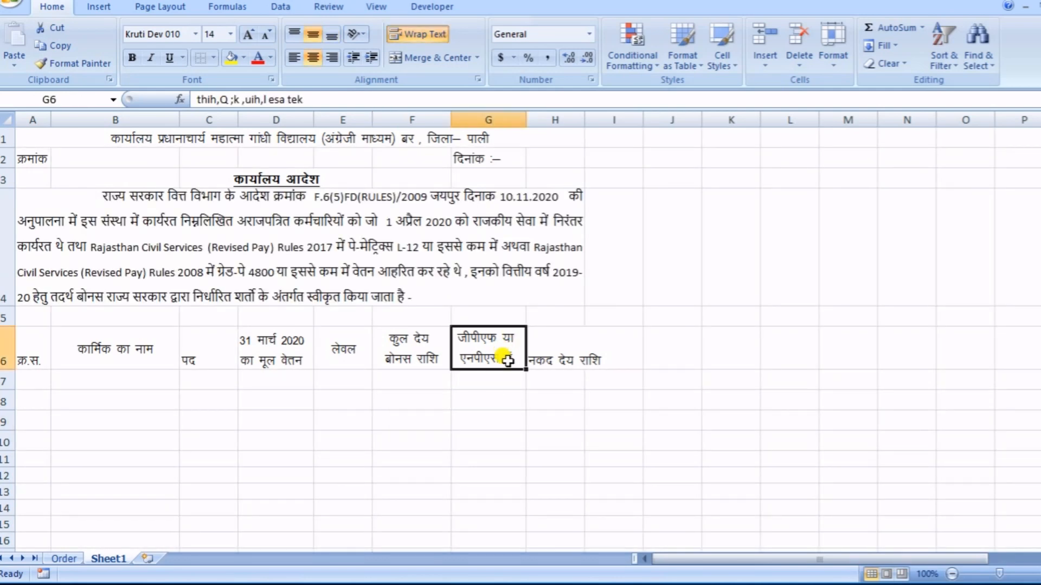
{"action": "left_click_drag", "start_coordinate": [6, 371], "coordinate": [434, 373]}
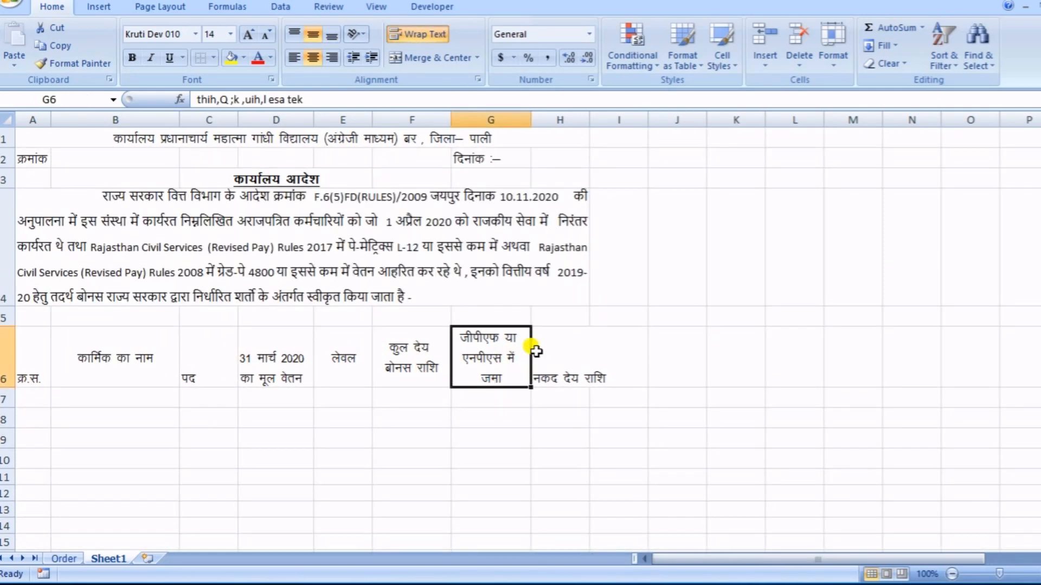
- Wrap the cash payable amount heading in cell H6 and center it vertically and horizontally
{"action": "left_click", "coordinate": [577, 363]}
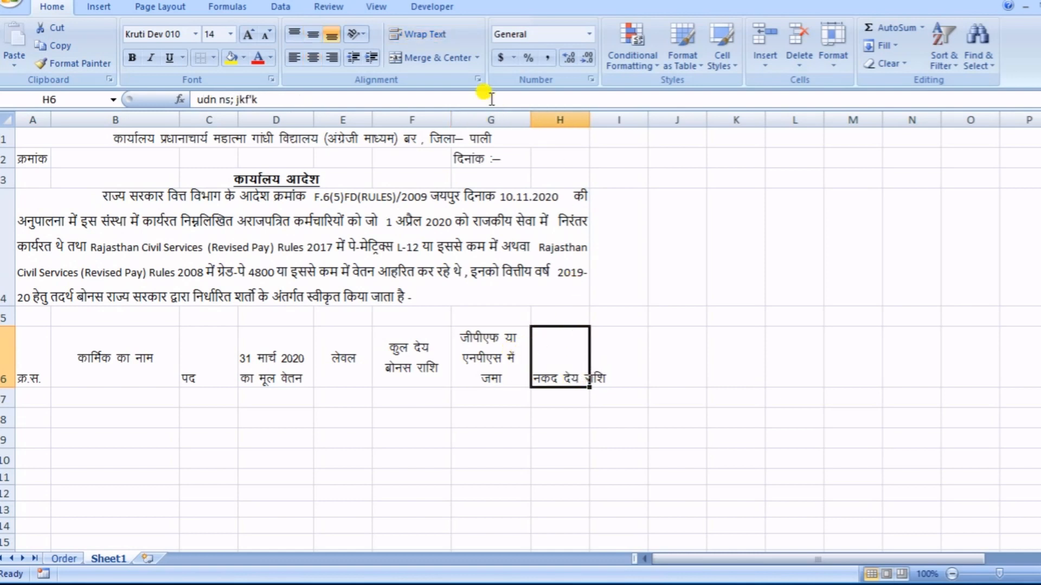
{"action": "left_click", "coordinate": [415, 33]}
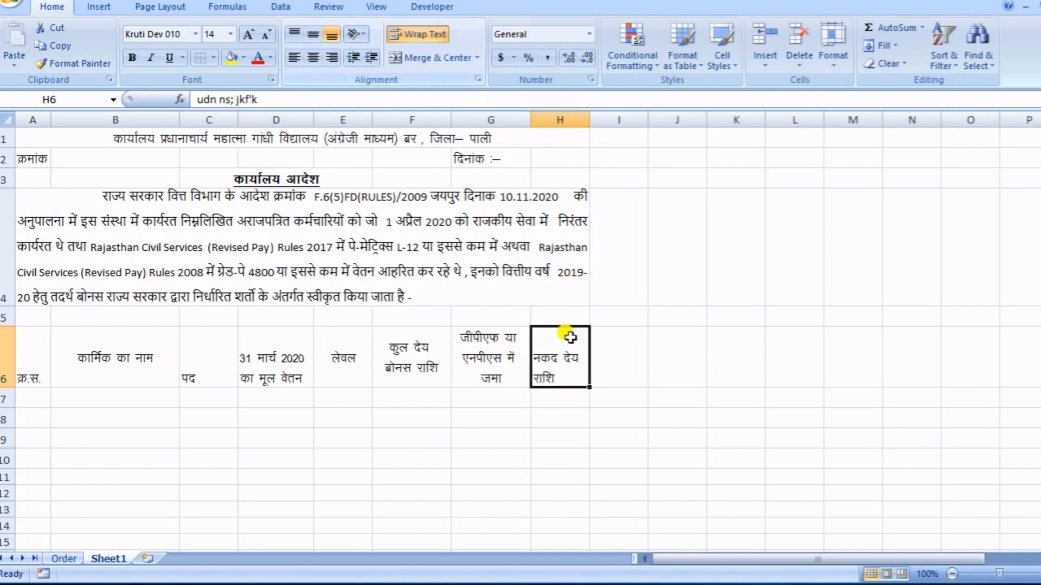
{"action": "left_click", "coordinate": [313, 33]}
{"action": "left_click", "coordinate": [313, 57]}
{"action": "left_click", "coordinate": [741, 371]}
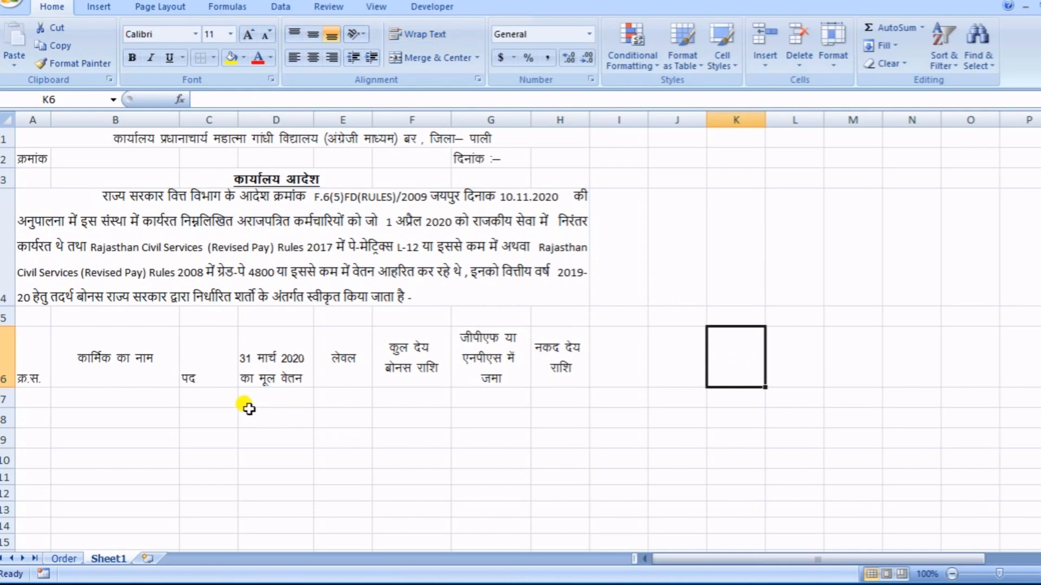
- Center the cells A6:J6 in the heading row both vertically and horizontally and turn on text wrapping for all of them
{"action": "left_click", "coordinate": [47, 361]}
{"action": "left_click_drag", "start_coordinate": [46, 360], "coordinate": [382, 356]}
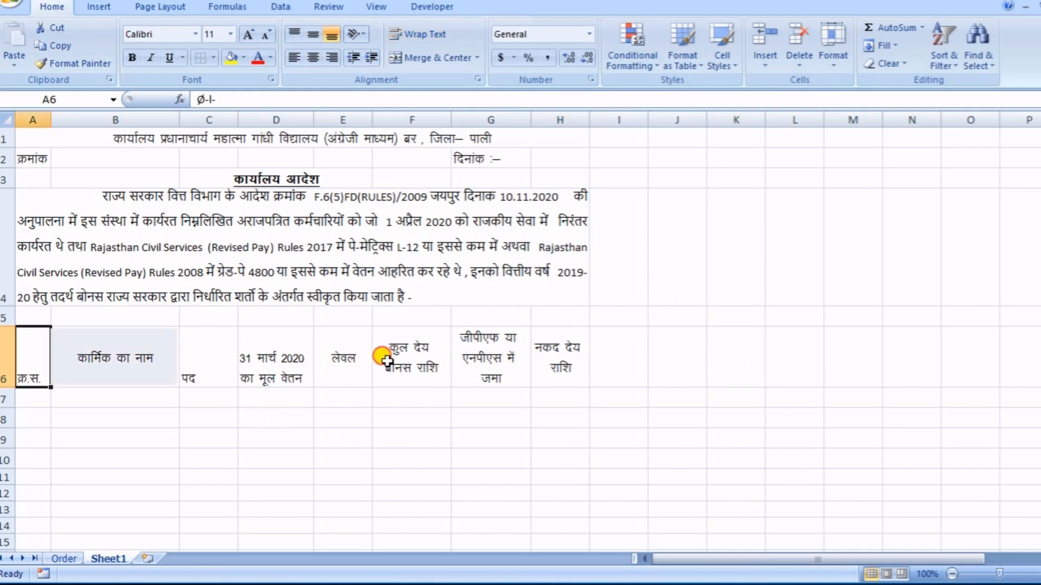
{"action": "key", "text": "shift+Right"}
{"action": "key", "text": "shift+Right"}
{"action": "key", "text": "shift+Right"}
{"action": "key", "text": "shift+Right"}
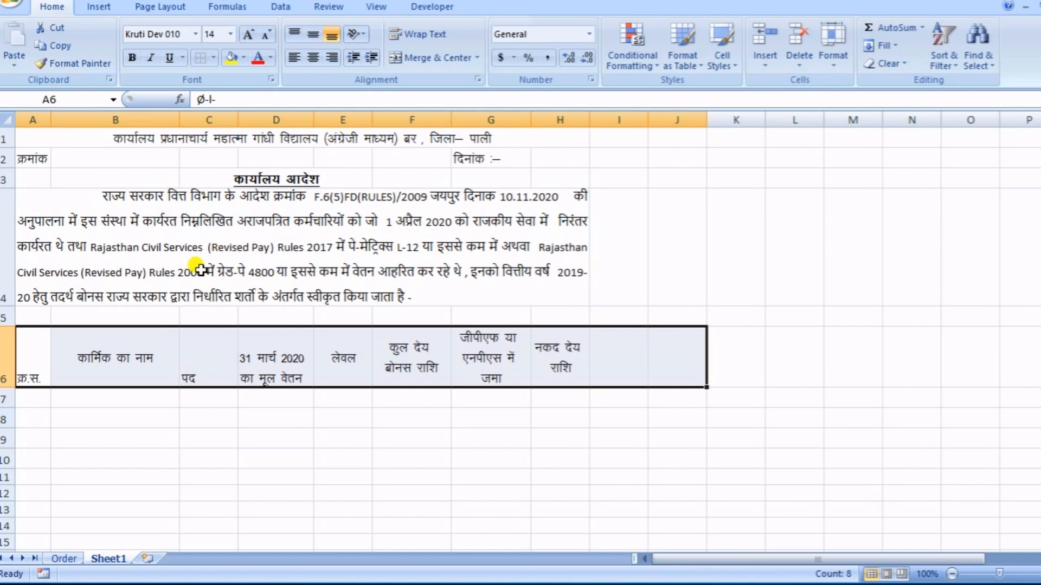
{"action": "left_click", "coordinate": [313, 34]}
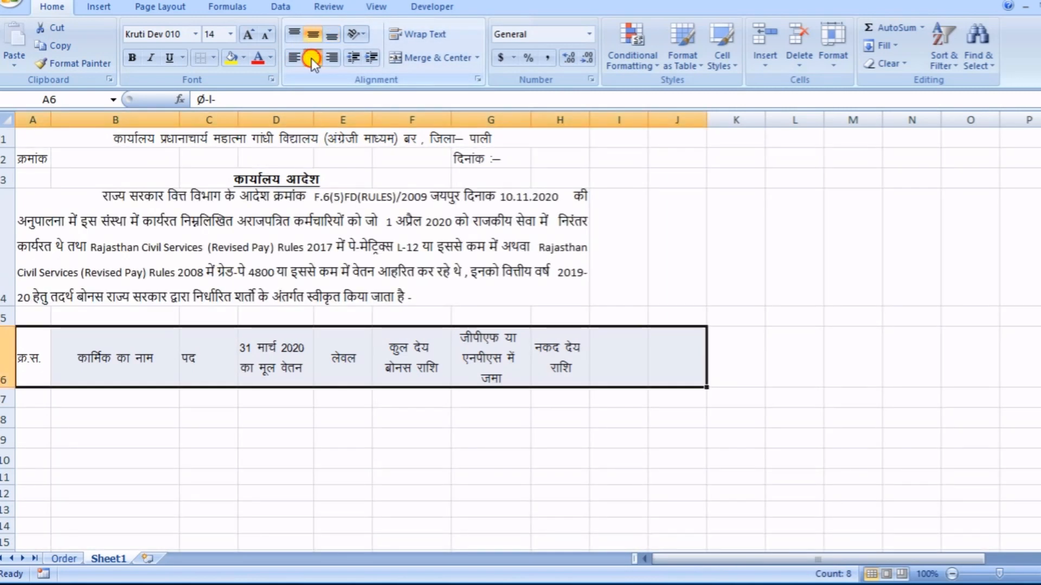
{"action": "left_click", "coordinate": [311, 57]}
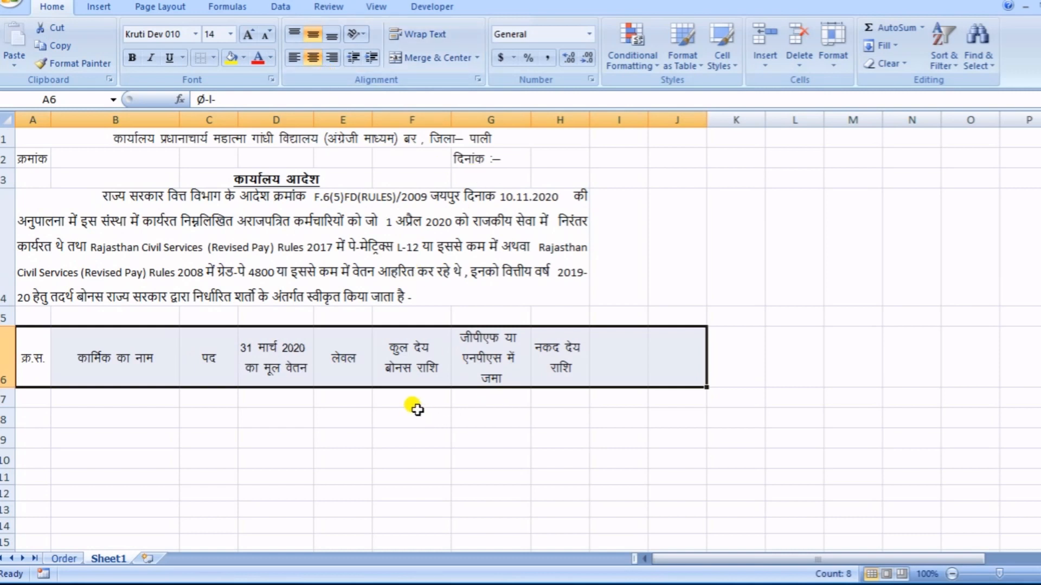
{"action": "left_click", "coordinate": [421, 34]}
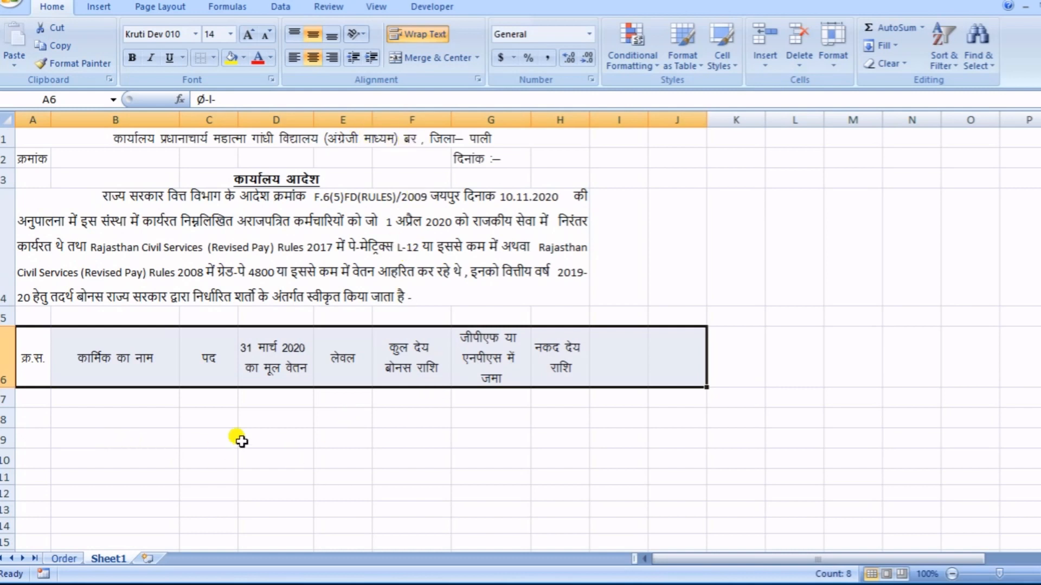
{"action": "left_click", "coordinate": [320, 456]}
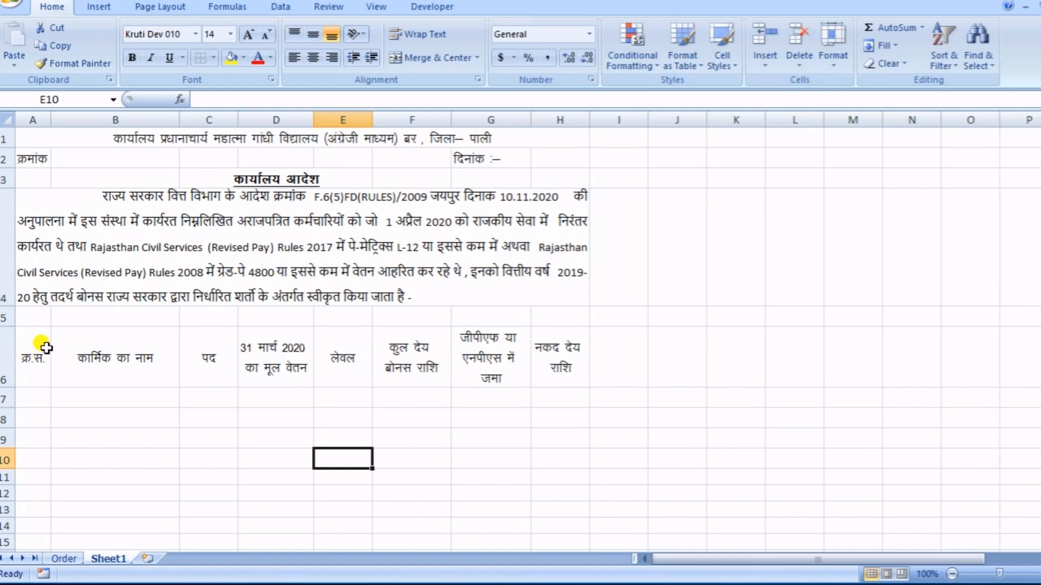
- Apply All Borders to the table headings in A6:H6
{"action": "left_click_drag", "start_coordinate": [34, 356], "coordinate": [248, 362]}
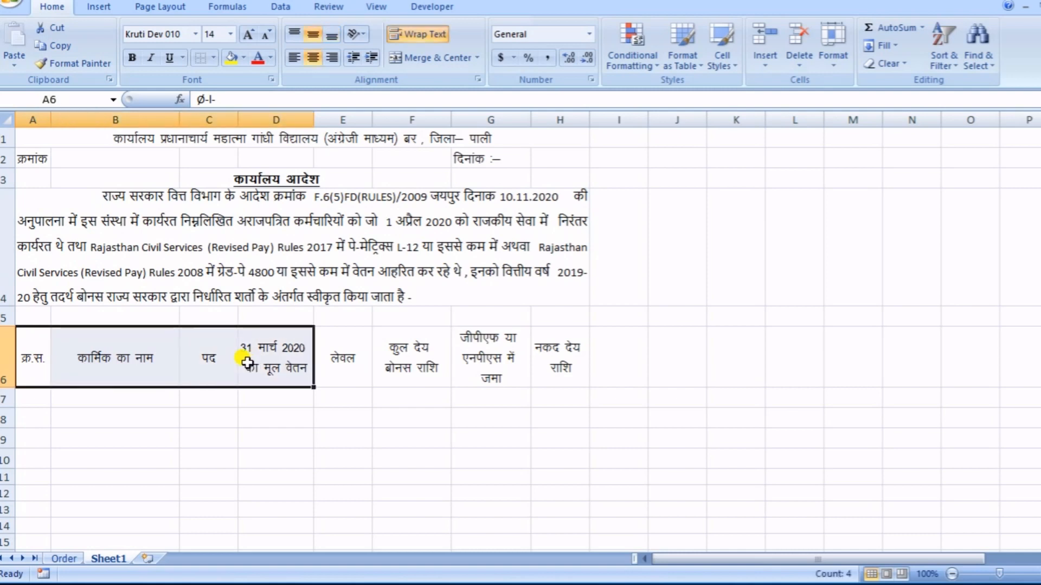
{"action": "key", "text": "ctrl+shift+Right"}
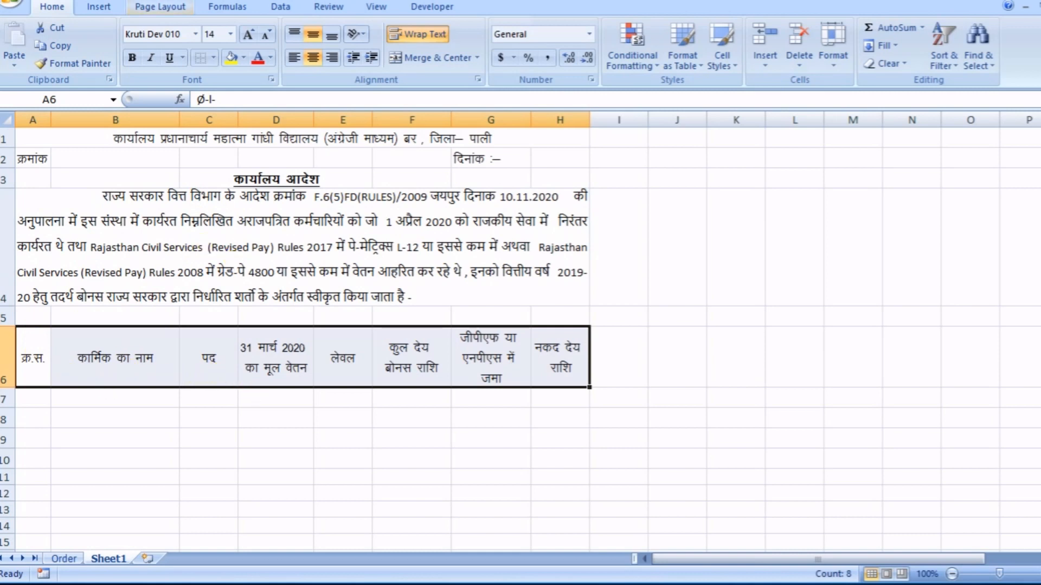
{"action": "left_click", "coordinate": [214, 60]}
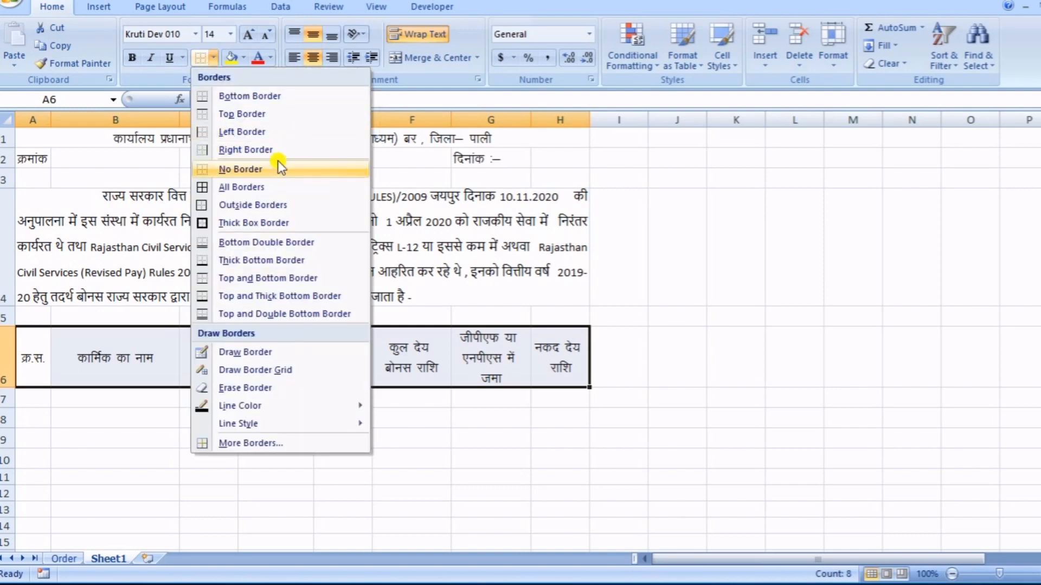
{"action": "left_click", "coordinate": [226, 186]}
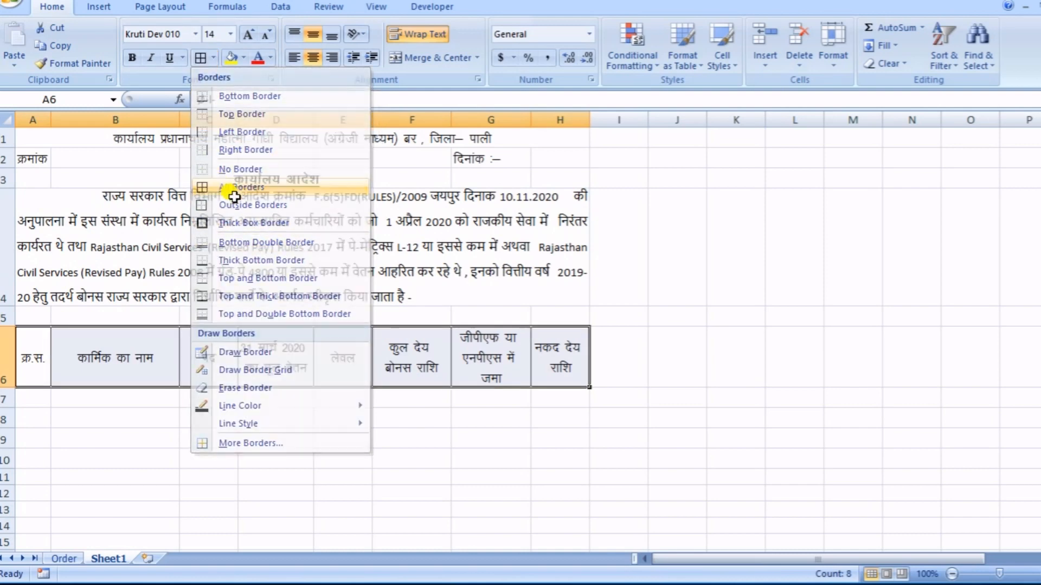
{"action": "left_click", "coordinate": [272, 459]}
{"action": "left_click_drag", "start_coordinate": [455, 447], "coordinate": [453, 452]}
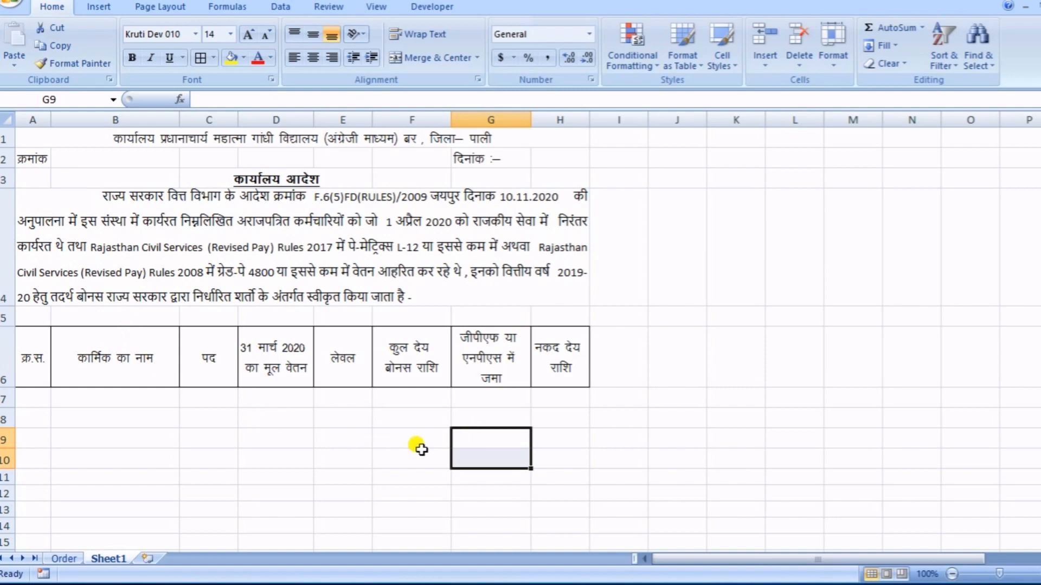
{"action": "left_click_drag", "start_coordinate": [41, 401], "coordinate": [404, 421]}
{"action": "left_click", "coordinate": [38, 401]}
{"action": "left_click", "coordinate": [87, 390]}
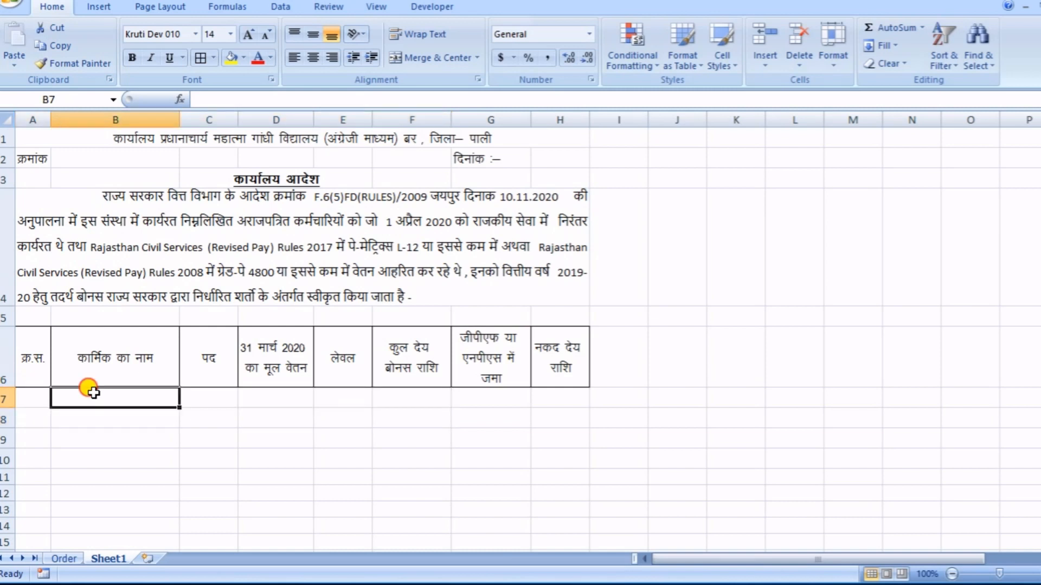
{"action": "left_click", "coordinate": [209, 401]}
{"action": "left_click", "coordinate": [249, 471]}
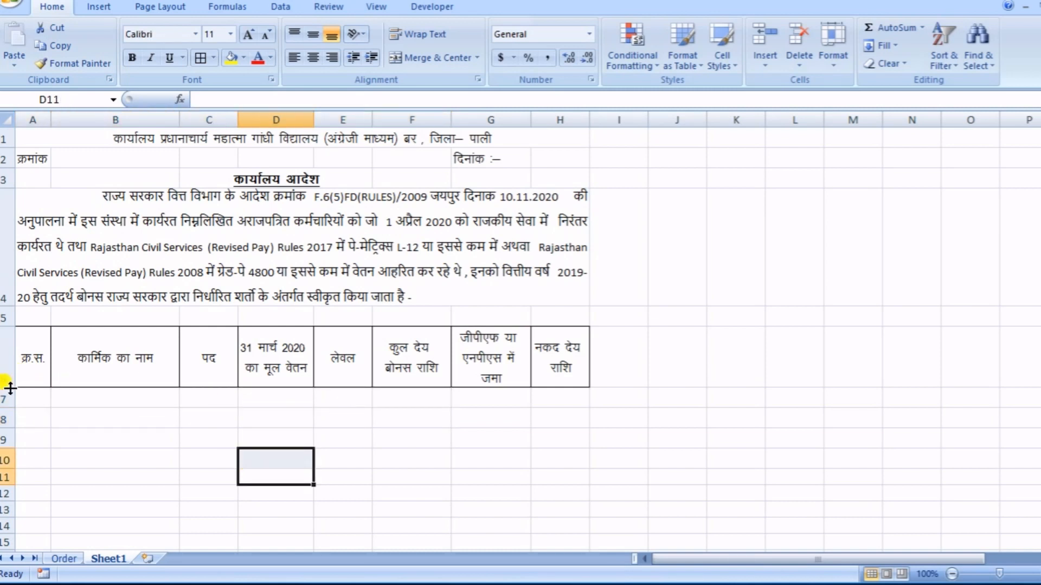
- Apply All Borders to the empty table rows below the headings, A7:H12
{"action": "left_click_drag", "start_coordinate": [22, 396], "coordinate": [570, 490]}
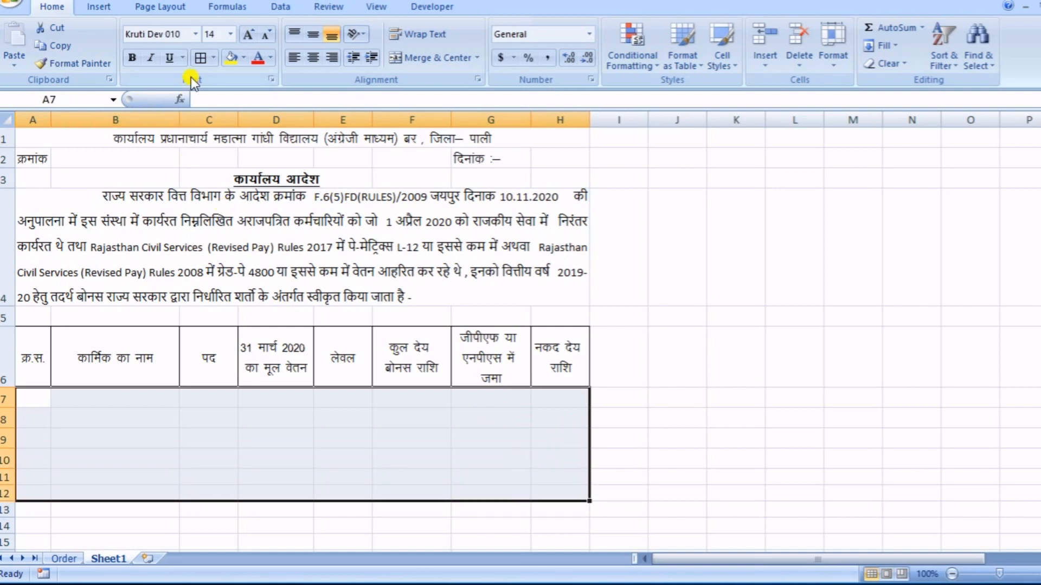
{"action": "left_click", "coordinate": [200, 57]}
{"action": "left_click", "coordinate": [726, 434]}
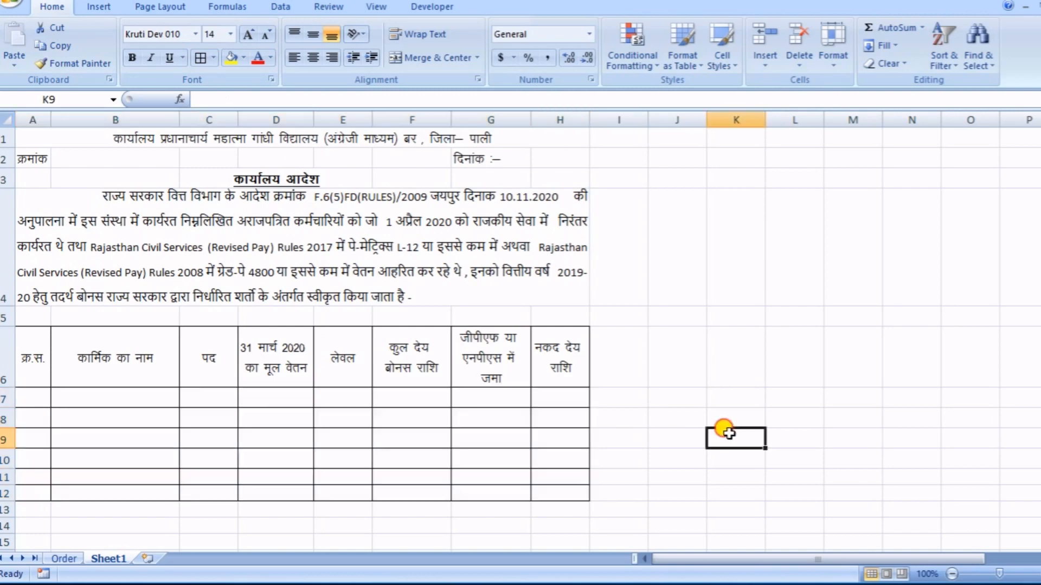
{"action": "scroll", "coordinate": [603, 456], "scroll_direction": "down", "scroll_amount": 1}
{"action": "scroll", "coordinate": [564, 412], "scroll_direction": "up", "scroll_amount": 1}
{"action": "scroll", "coordinate": [553, 380], "scroll_direction": "down", "scroll_amount": 2}
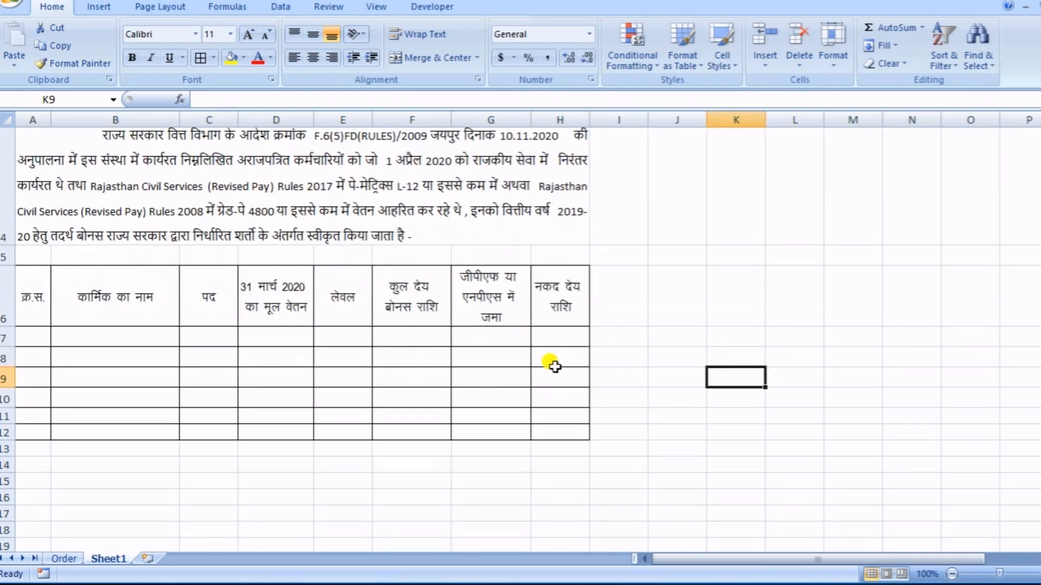
- Enter 1 and 2 in A7 and A8 and fill the series down to A12 to number the table rows 1 to 6
{"action": "scroll", "coordinate": [536, 331], "scroll_direction": "up", "scroll_amount": 1}
{"action": "scroll", "coordinate": [537, 325], "scroll_direction": "up", "scroll_amount": 1}
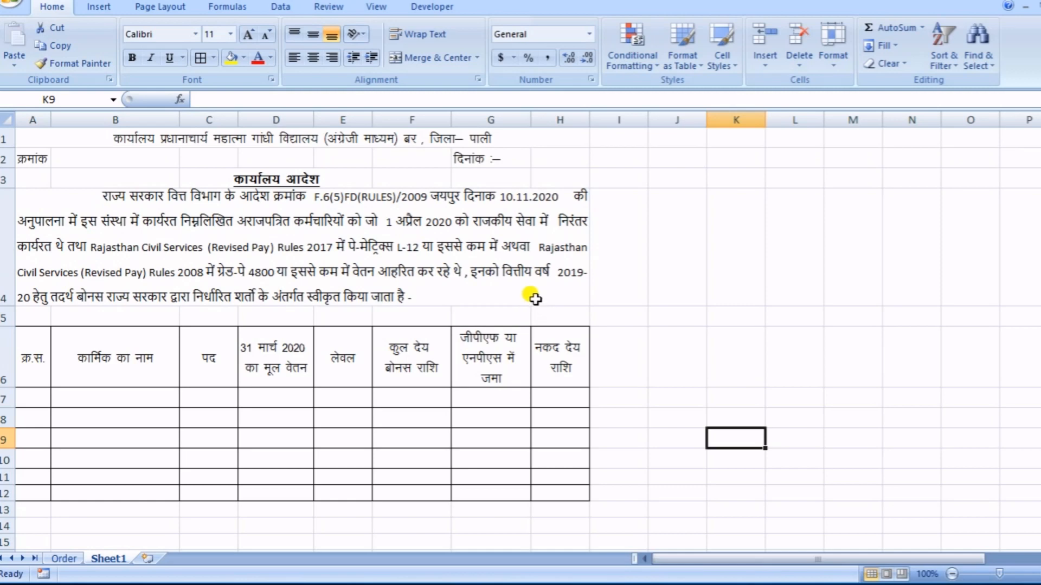
{"action": "scroll", "coordinate": [534, 299], "scroll_direction": "down", "scroll_amount": 2}
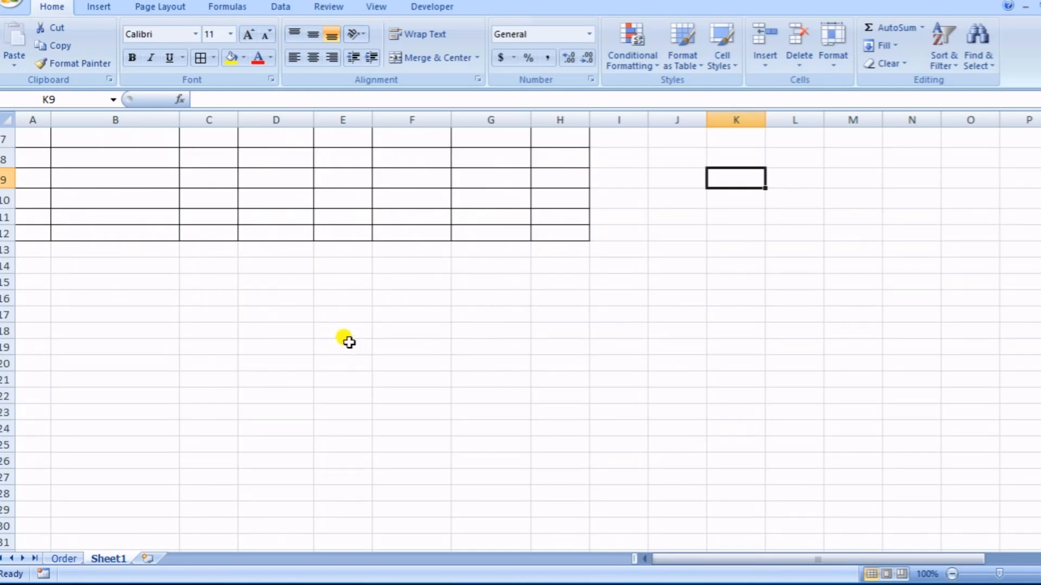
{"action": "scroll", "coordinate": [325, 336], "scroll_direction": "up", "scroll_amount": 1}
{"action": "scroll", "coordinate": [49, 344], "scroll_direction": "up", "scroll_amount": 1}
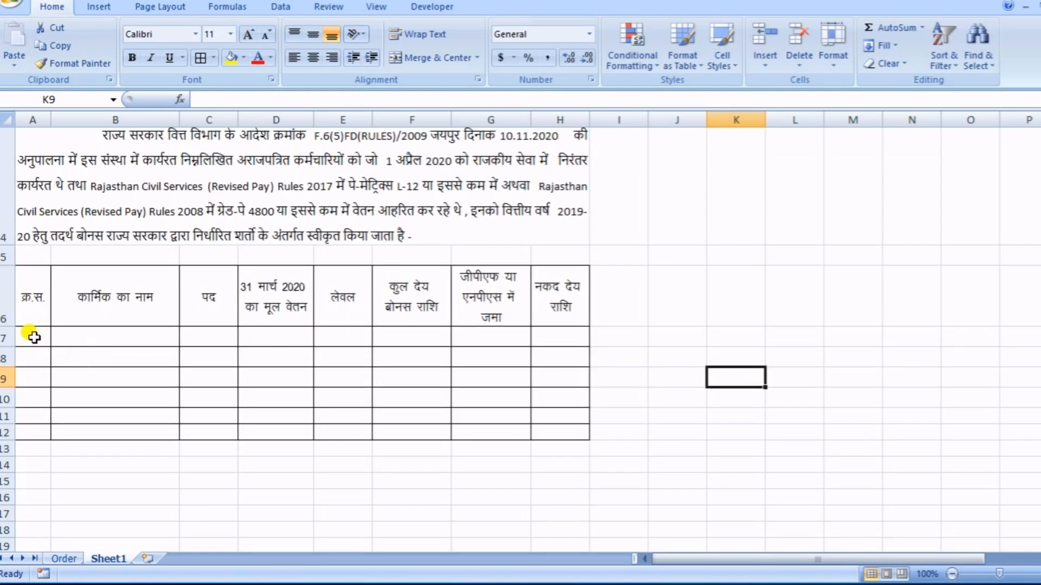
{"action": "left_click", "coordinate": [33, 337]}
{"action": "type", "text": "1"}
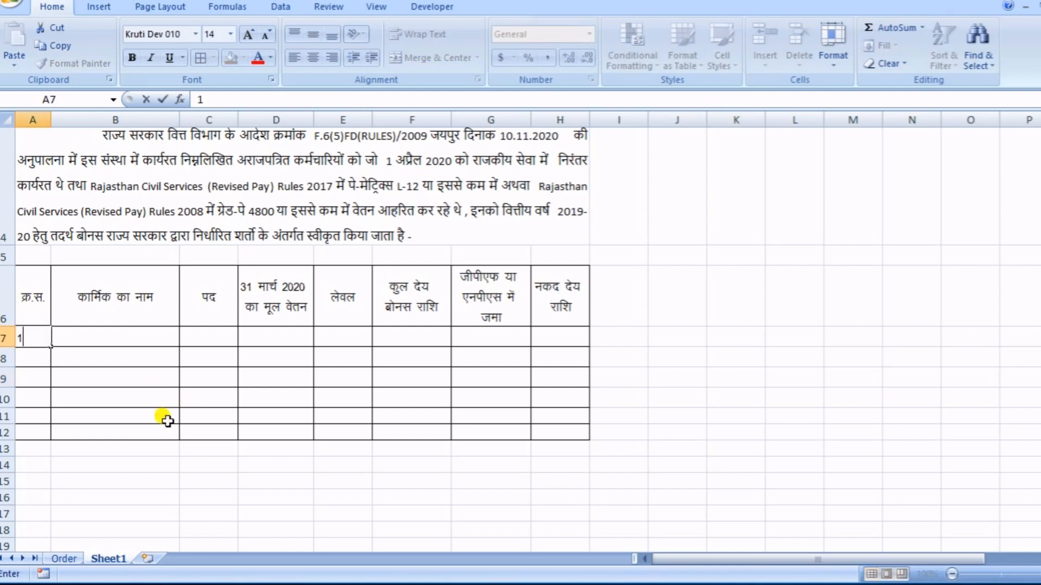
{"action": "key", "text": "Return"}
{"action": "type", "text": "2"}
{"action": "key", "text": "Return"}
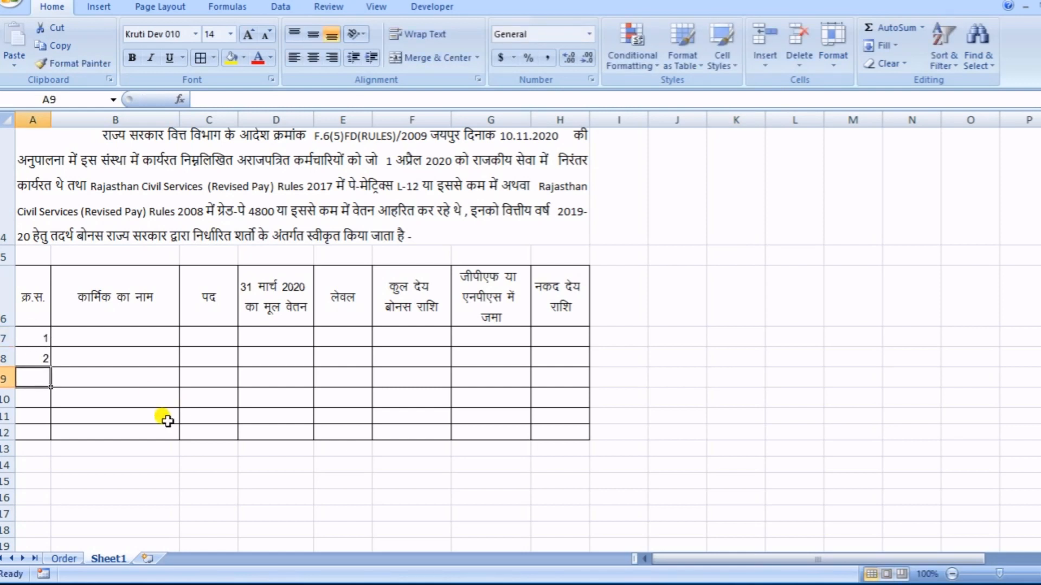
{"action": "left_click_drag", "start_coordinate": [30, 337], "coordinate": [49, 434]}
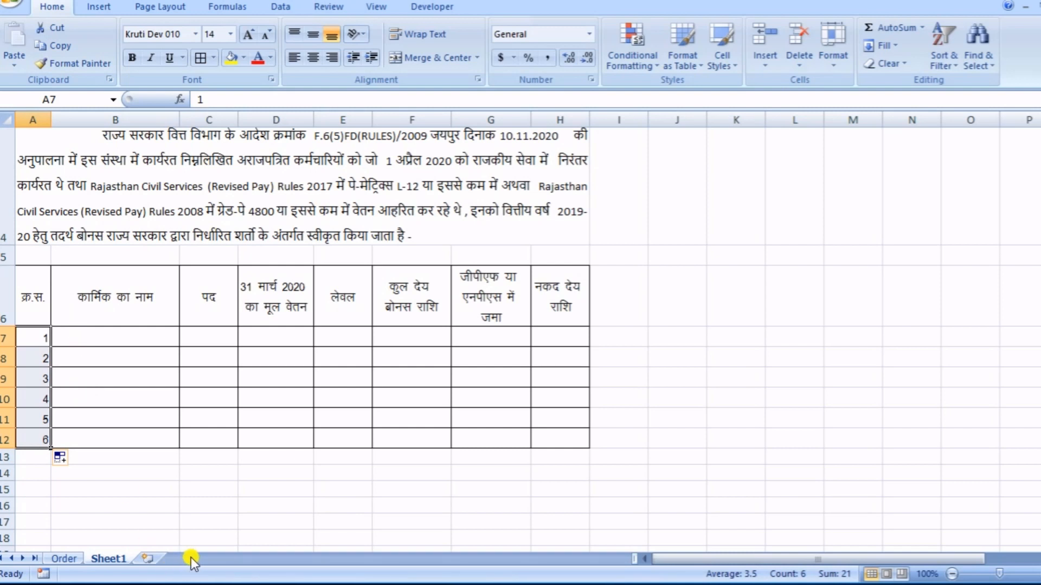
{"action": "scroll", "coordinate": [123, 538], "scroll_direction": "down", "scroll_amount": 2}
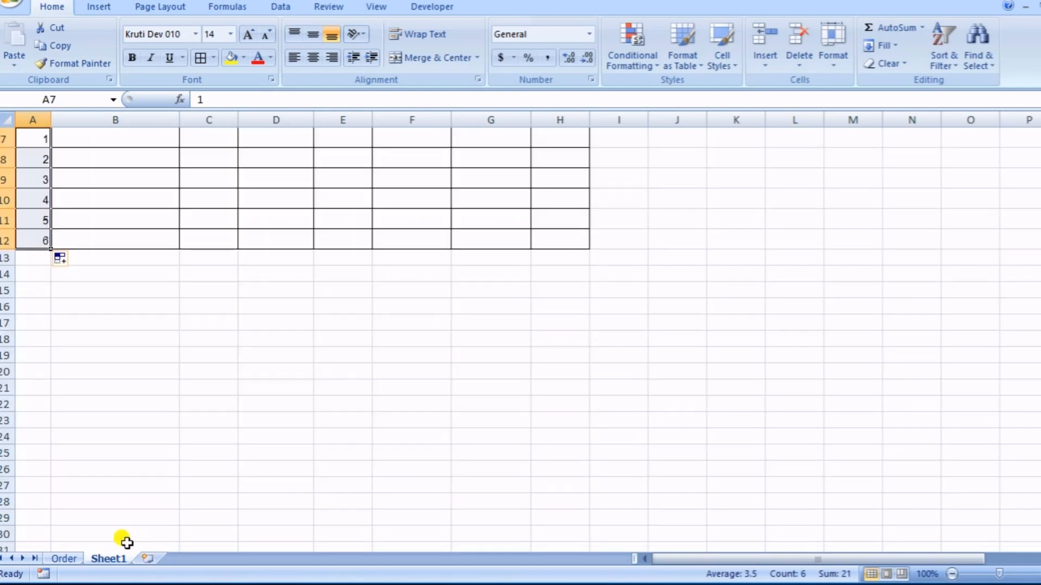
{"action": "left_click", "coordinate": [503, 335]}
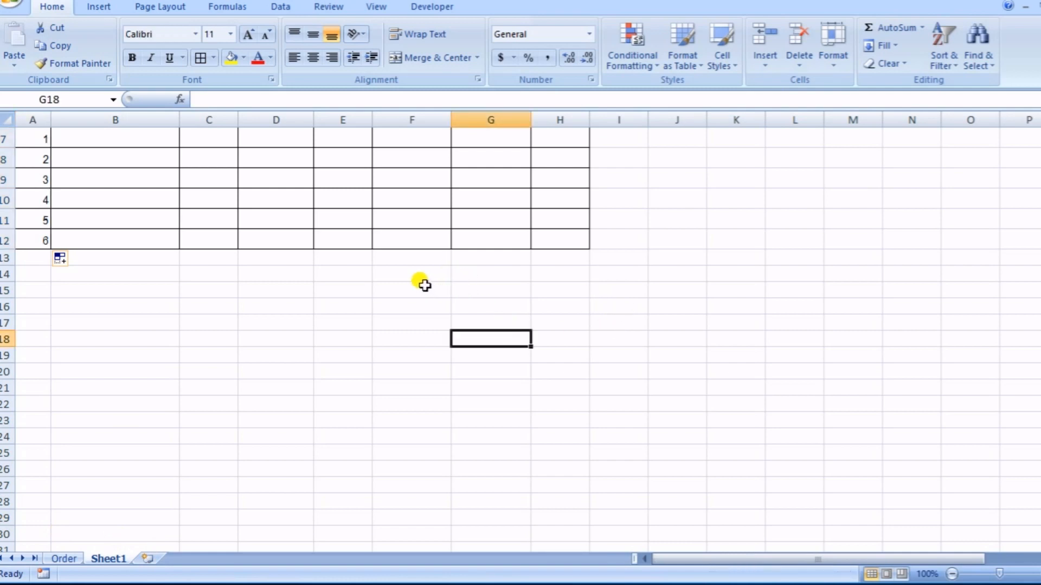
{"action": "left_click_drag", "start_coordinate": [420, 286], "coordinate": [561, 288]}
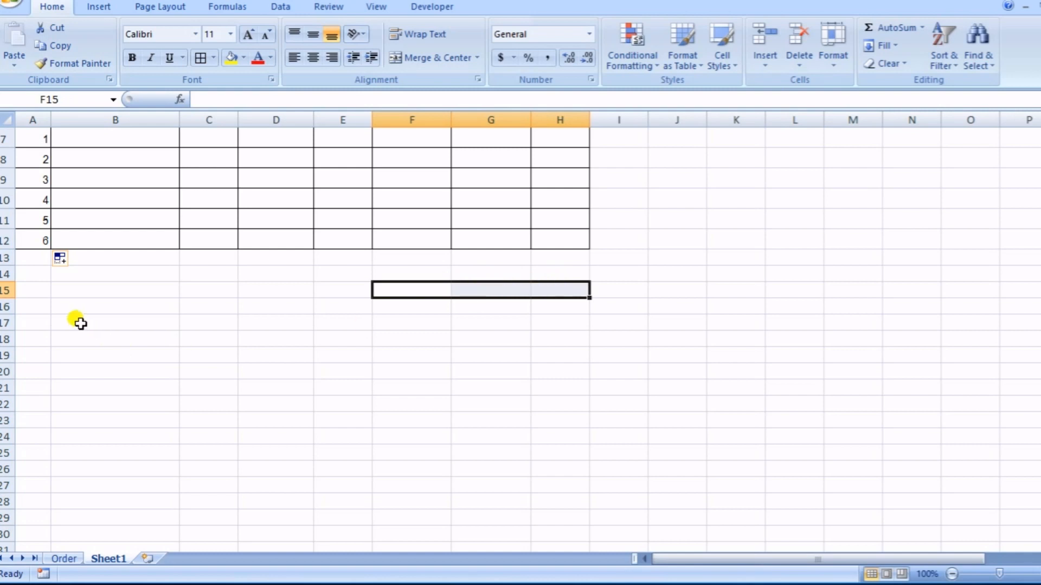
{"action": "left_click", "coordinate": [42, 324]}
{"action": "left_click_drag", "start_coordinate": [48, 330], "coordinate": [100, 337]}
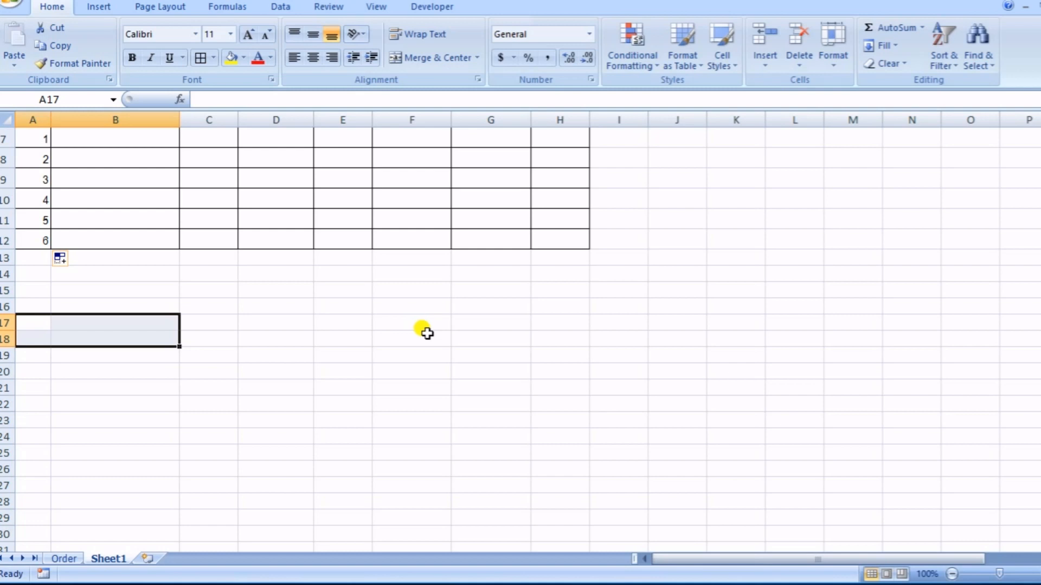
- Merge and center E15:G15, align it to the middle vertically, and enter "आहरण वितरण अधिकारी" in Kruti Dev 010 size 14
{"action": "left_click_drag", "start_coordinate": [341, 290], "coordinate": [520, 290]}
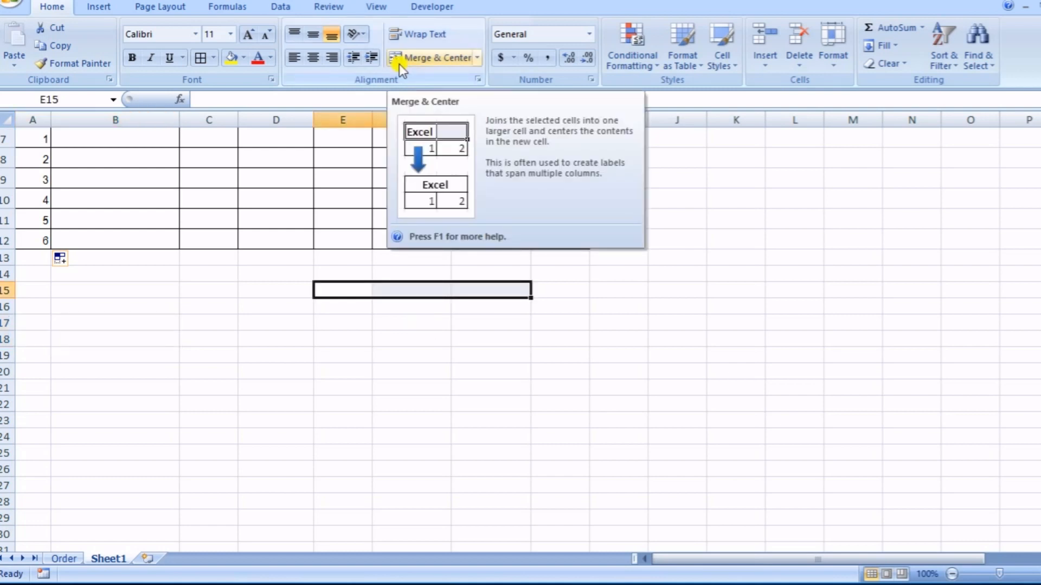
{"action": "left_click", "coordinate": [429, 60]}
{"action": "left_click", "coordinate": [313, 35]}
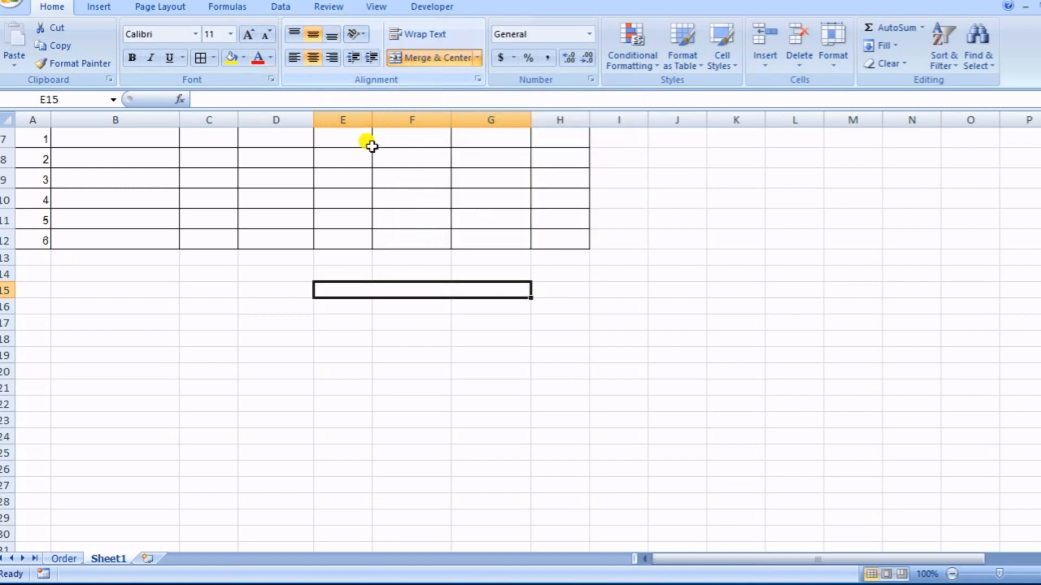
{"action": "left_click", "coordinate": [196, 34]}
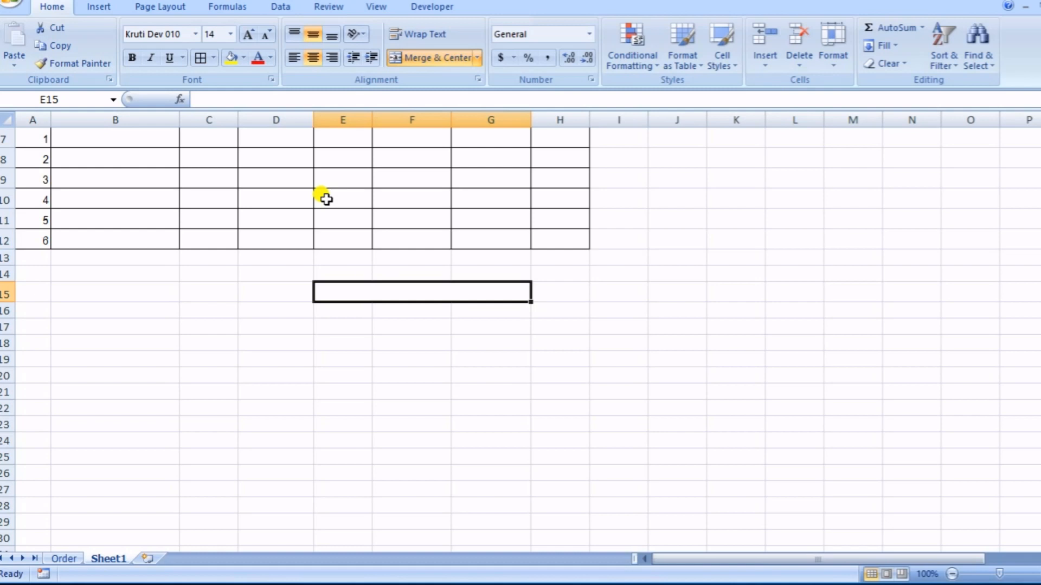
{"action": "type", "text": "vkgj.k forj.k vf/kdkjh"}
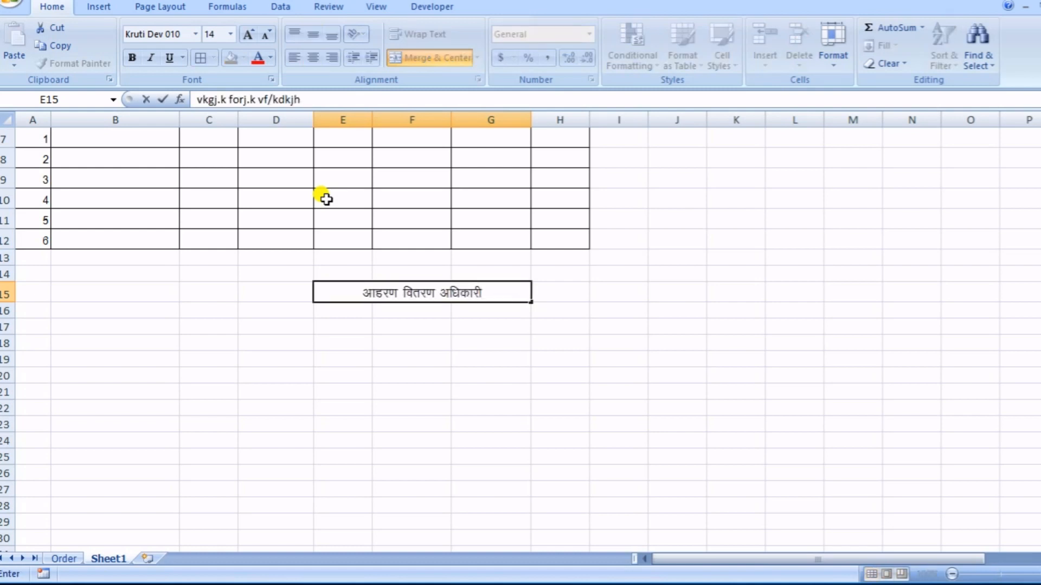
{"action": "key", "text": "Tab"}
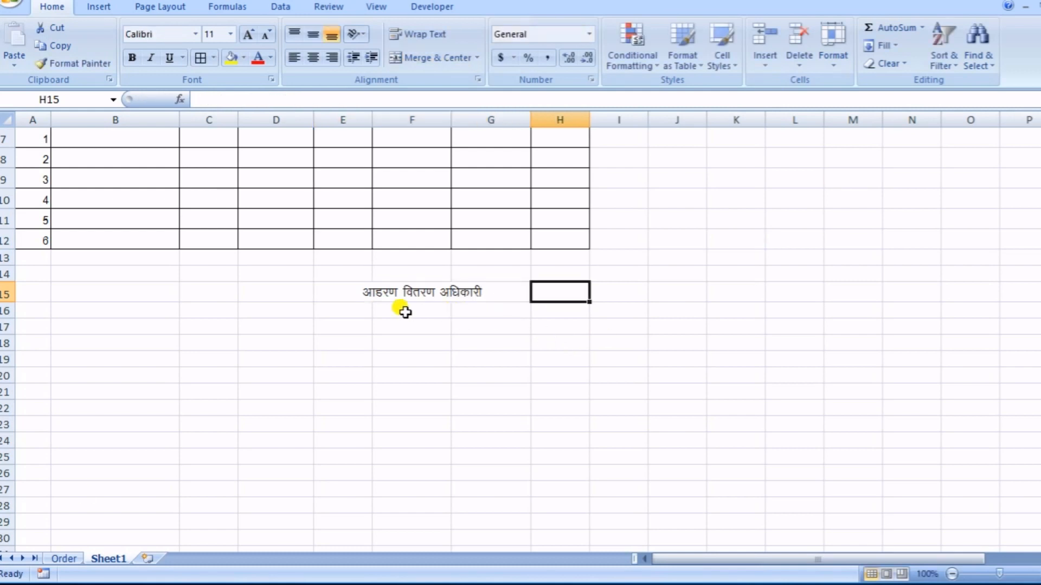
{"action": "left_click_drag", "start_coordinate": [358, 307], "coordinate": [501, 313]}
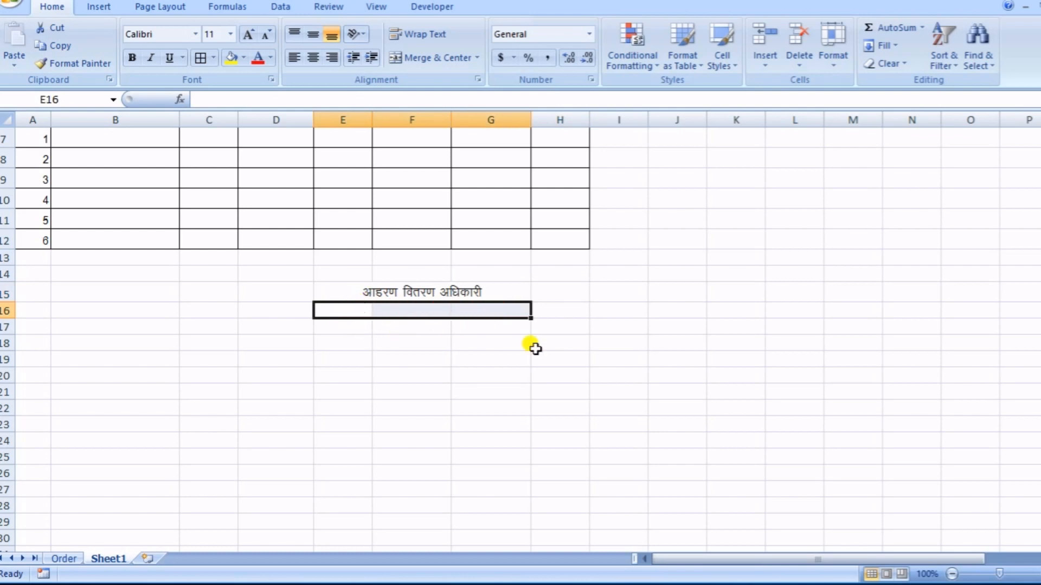
{"action": "left_click", "coordinate": [39, 343]}
{"action": "left_click_drag", "start_coordinate": [41, 343], "coordinate": [81, 335]}
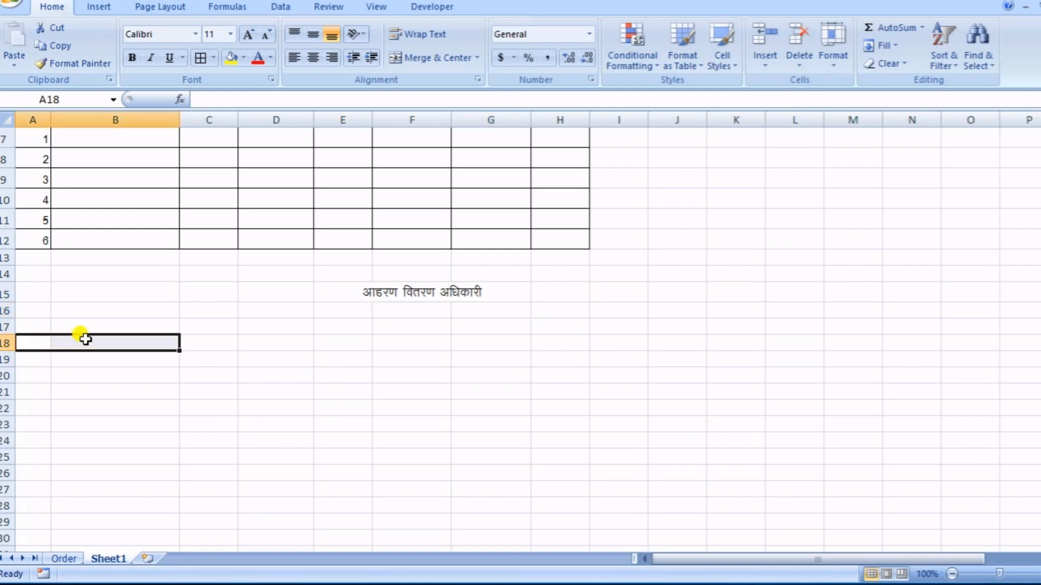
{"action": "left_click", "coordinate": [44, 327]}
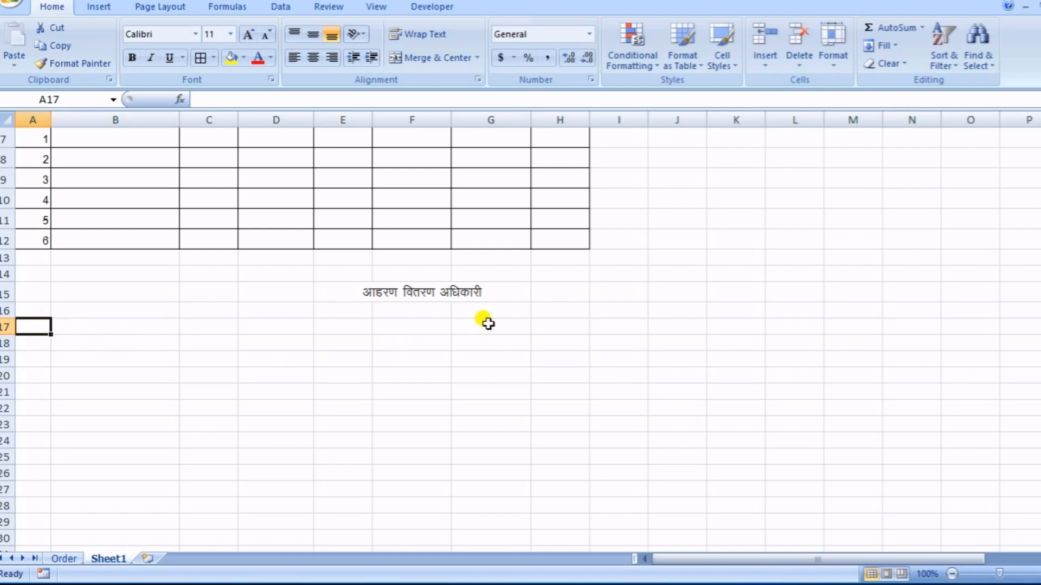
{"action": "left_click", "coordinate": [409, 310]}
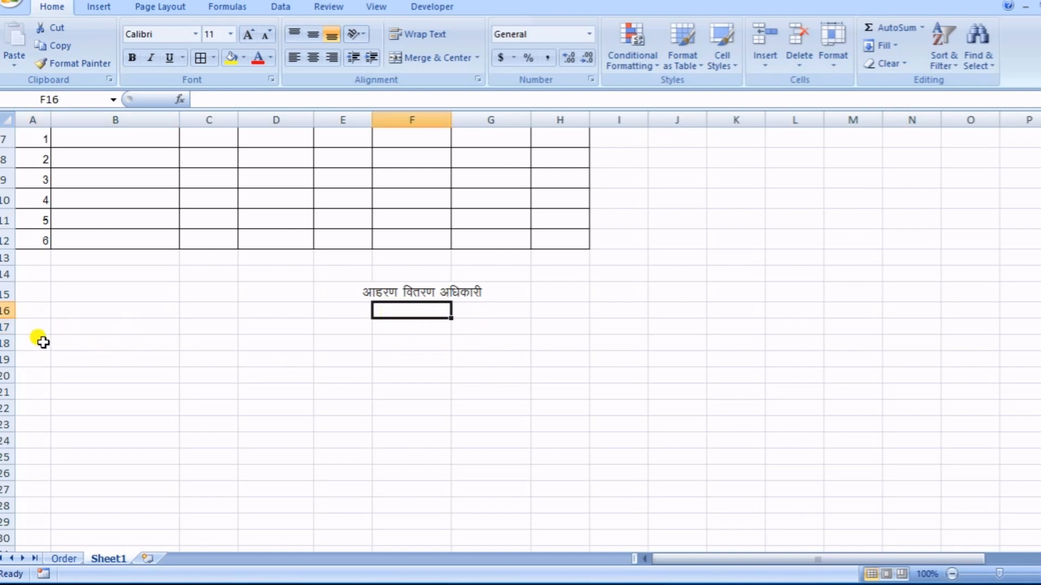
{"action": "left_click", "coordinate": [46, 310]}
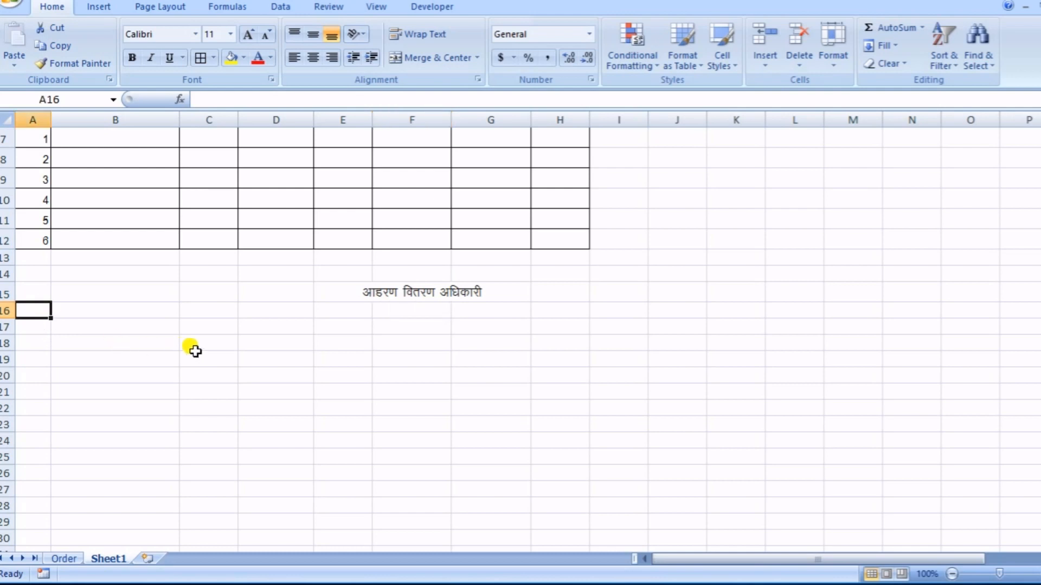
{"action": "left_click", "coordinate": [73, 341]}
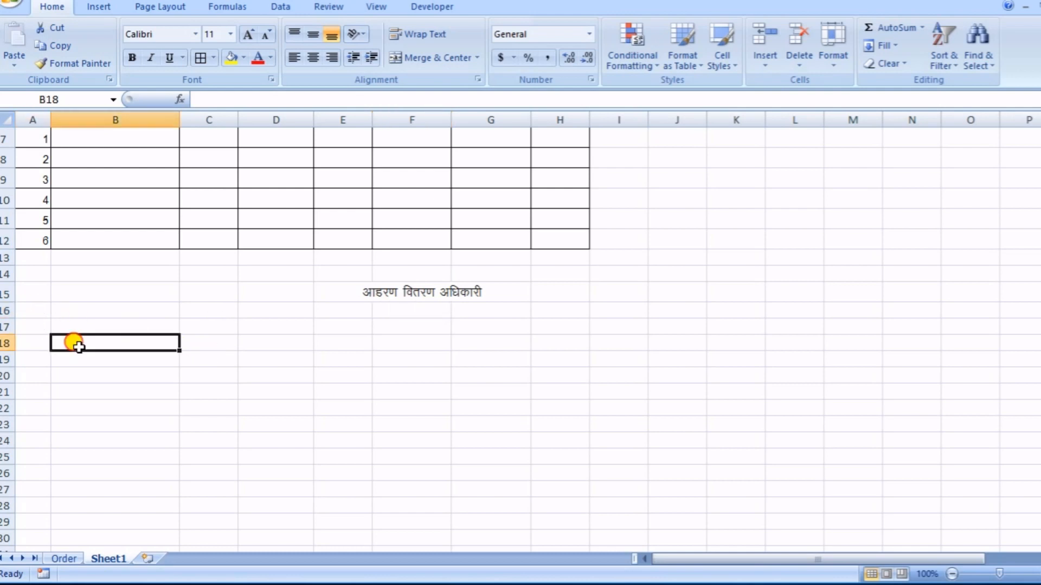
- Merge and center A16:B16 and enter the number label "क्रमांक :–" in the Kruti Dev 010 font
{"action": "left_click", "coordinate": [43, 305]}
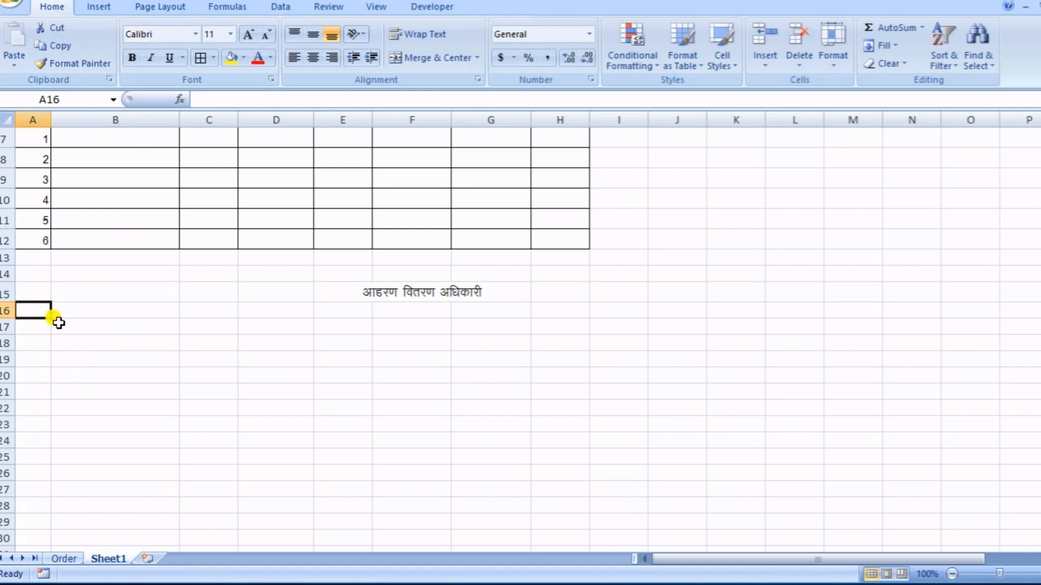
{"action": "key", "text": "ctrl+z"}
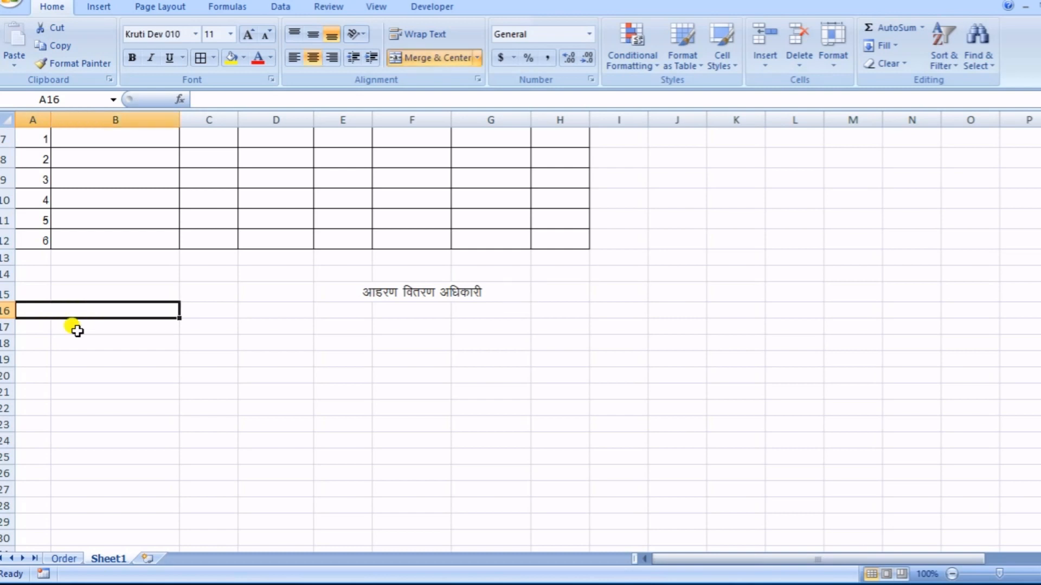
{"action": "type", "text": "Øekad %&"}
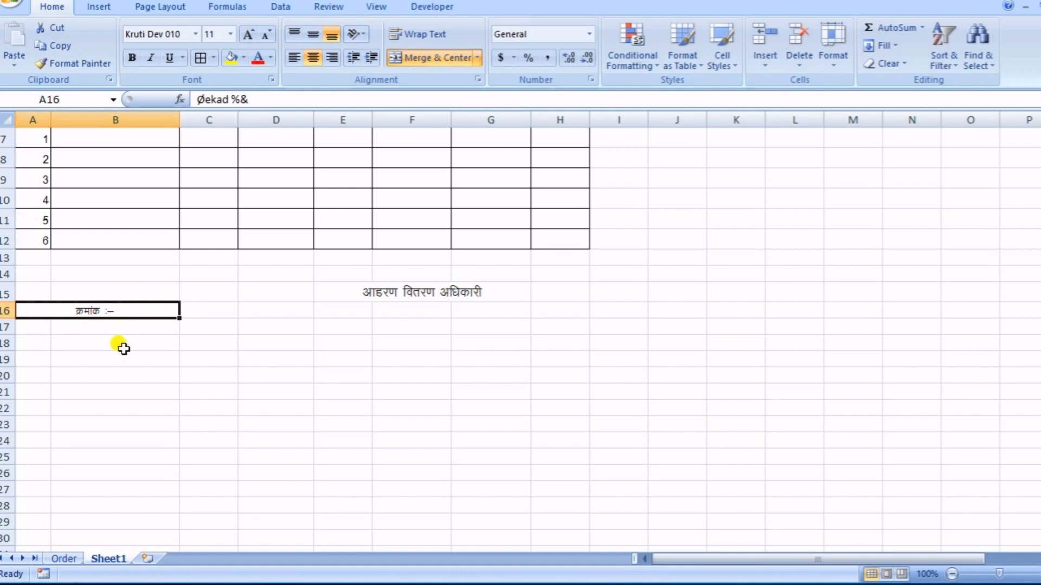
- Enter the date label "दिनांक :–" in F16 below the officer's signature line
{"action": "left_click", "coordinate": [428, 312]}
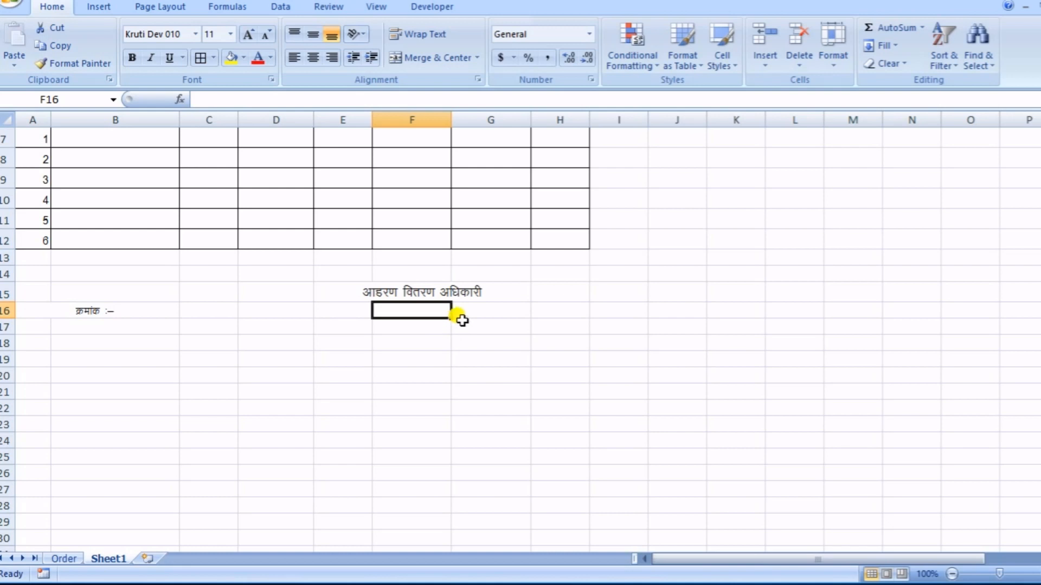
{"action": "type", "text": "fnukad %"}
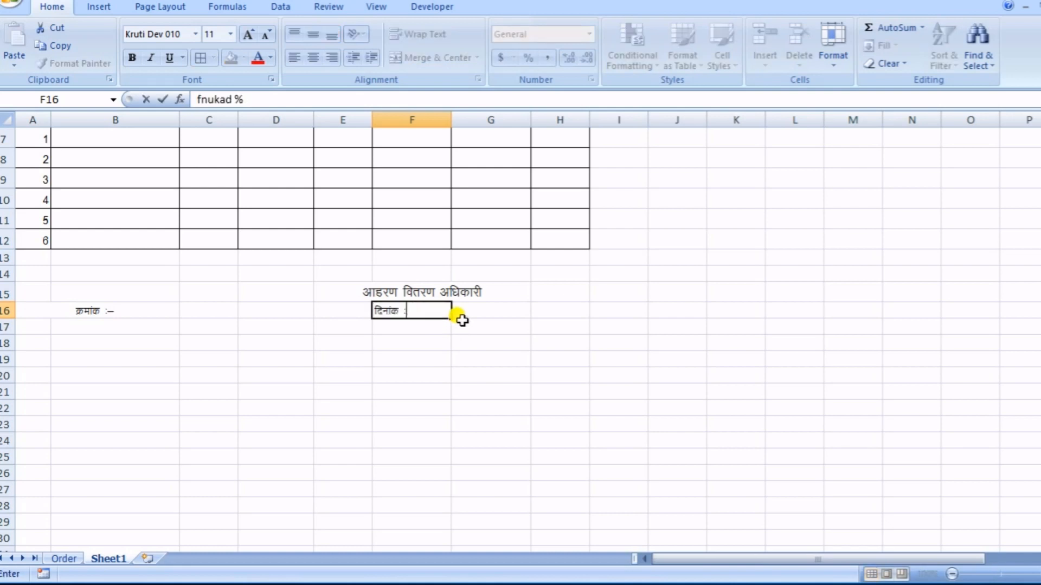
{"action": "type", "text": "&"}
{"action": "left_click", "coordinate": [461, 319]}
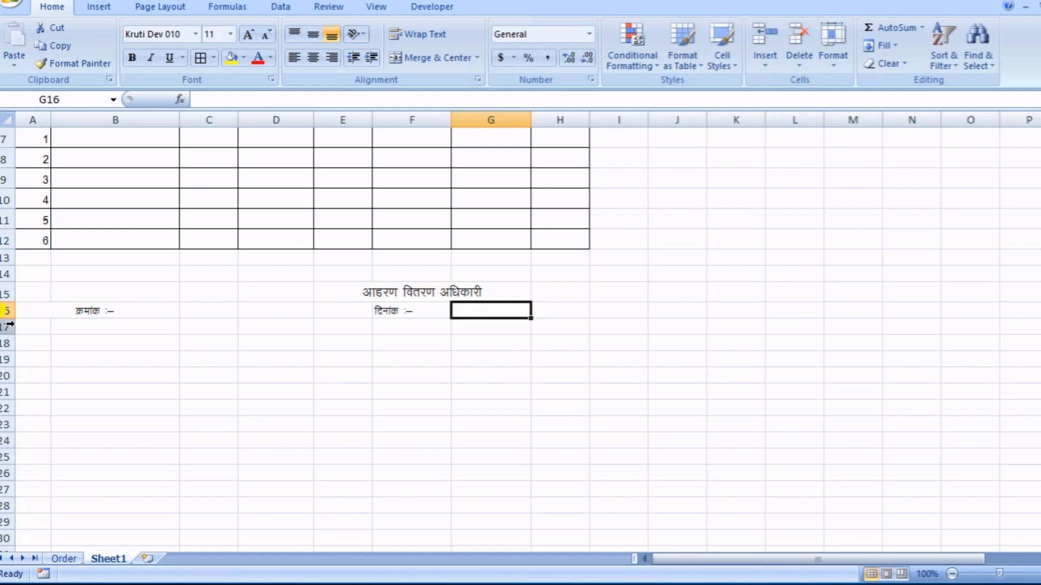
- Enter the copy-to heading "प्रतिलिपि –" in B17
{"action": "left_click", "coordinate": [52, 329]}
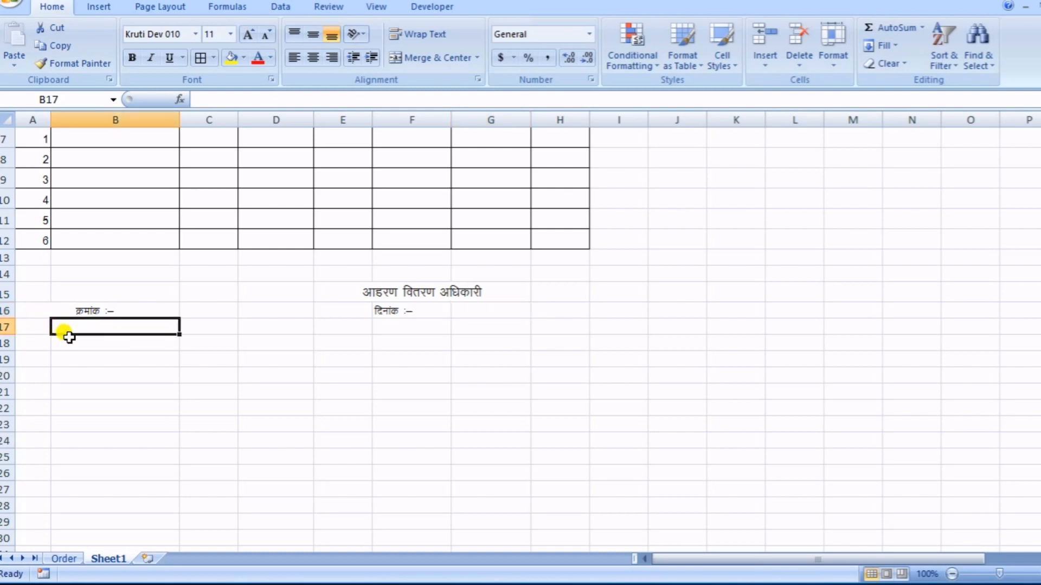
{"action": "type", "text": "izfrfyfi &"}
{"action": "key", "text": "Tab"}
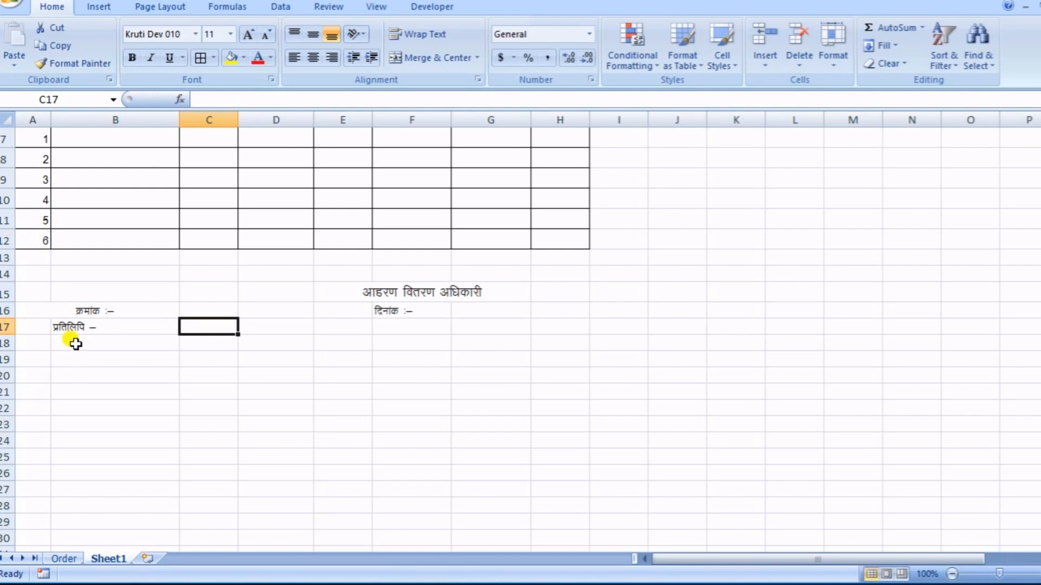
- List the copy recipients in rows 18 and 19 as "1." "उपकोषाधिकारी ............" and "2." "सम्बन्धित कार्मिक" in Kruti Dev 010 size 14
{"action": "left_click", "coordinate": [41, 343]}
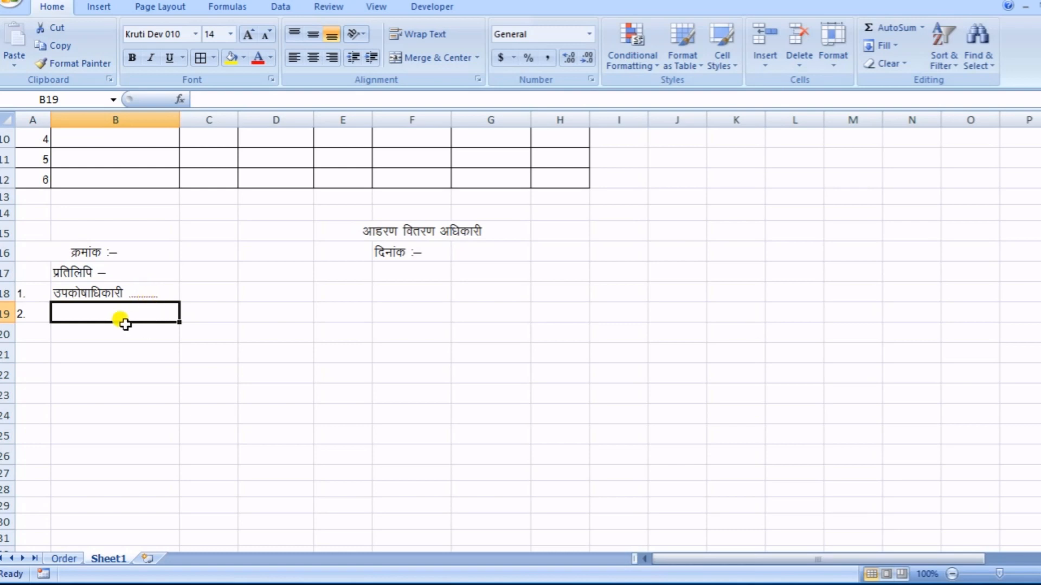
{"action": "type", "text": "lEcfU/kr"}
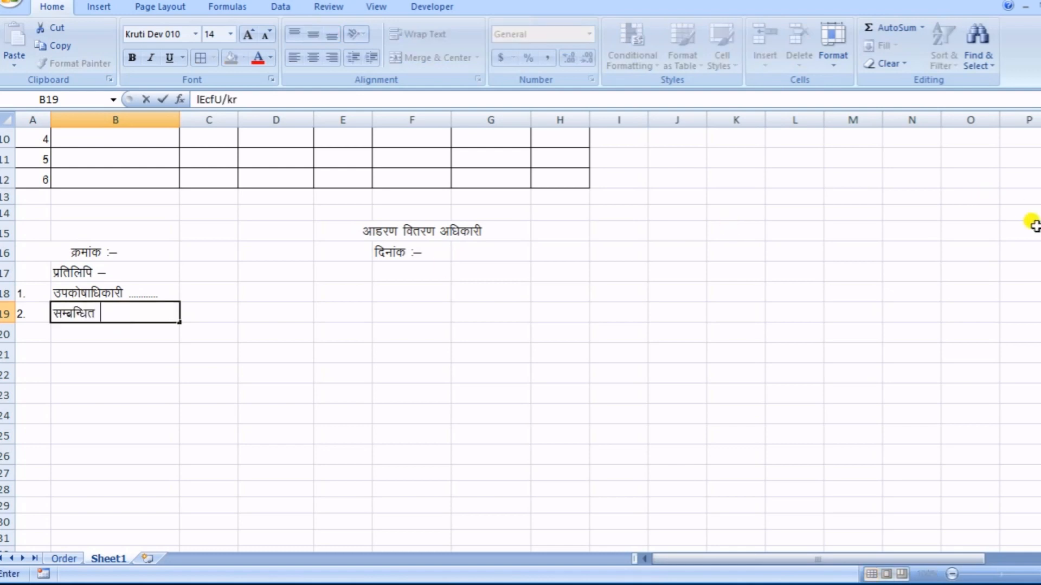
{"action": "type", "text": " dkfeZd 0"}
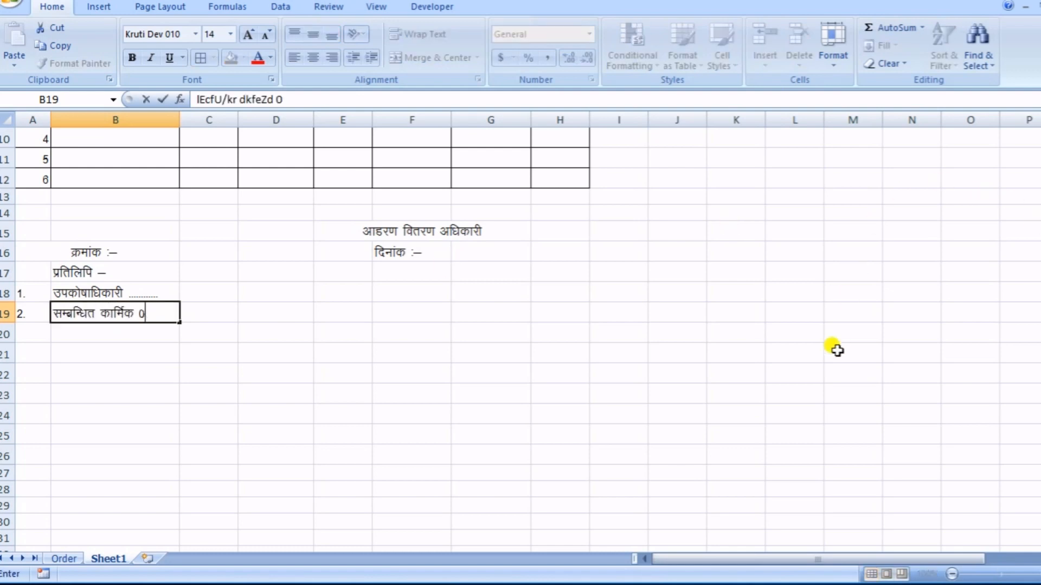
{"action": "key", "text": "BackSpace"}
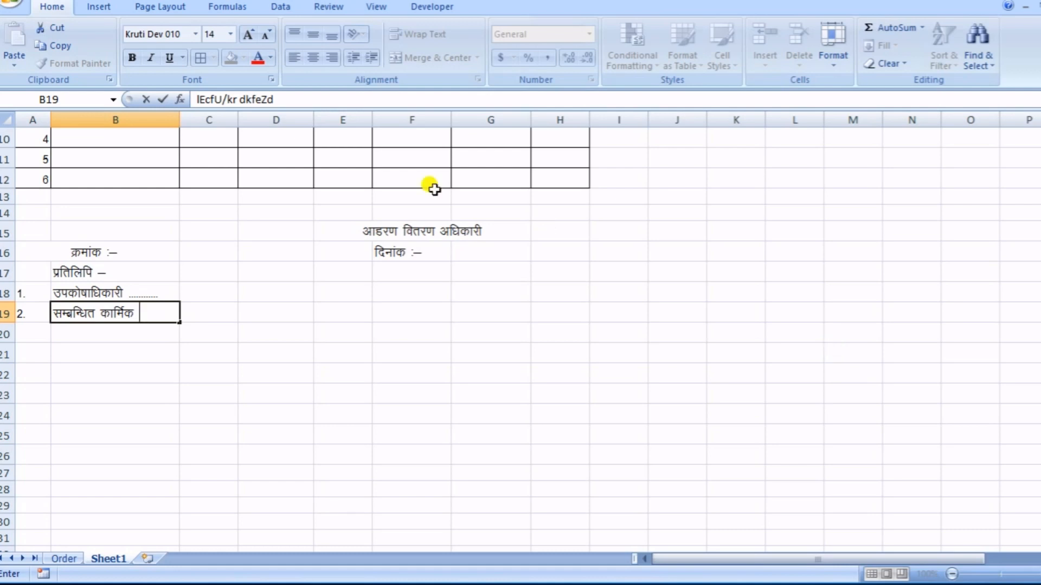
- Copy the merged officer's signature line "आहरण वितरण अधिकारी" from E15 to E20:G20, below the copy-to list
{"action": "left_click", "coordinate": [371, 233]}
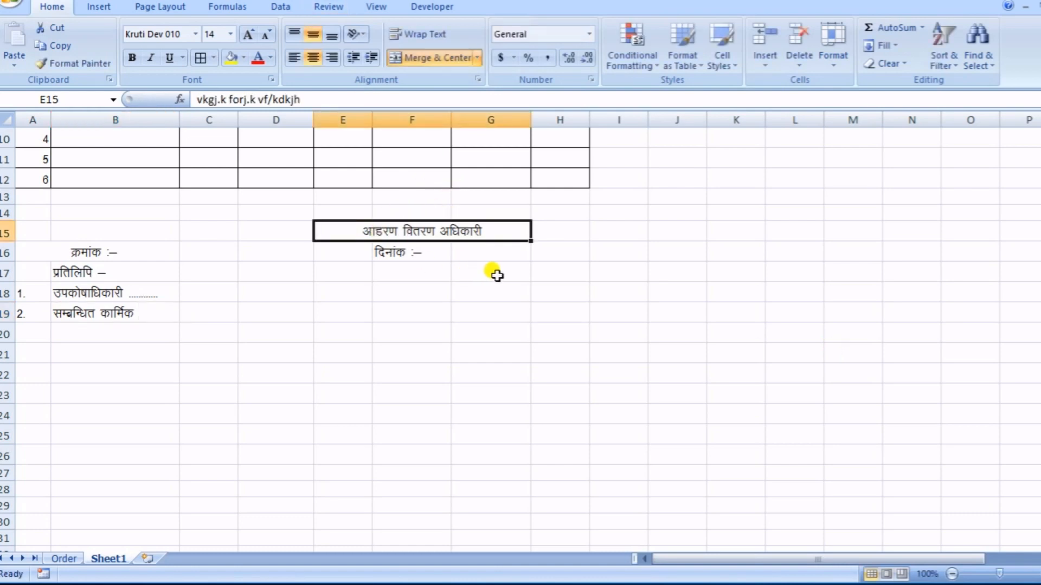
{"action": "key", "text": "ctrl+c"}
{"action": "left_click_drag", "start_coordinate": [331, 334], "coordinate": [496, 343]}
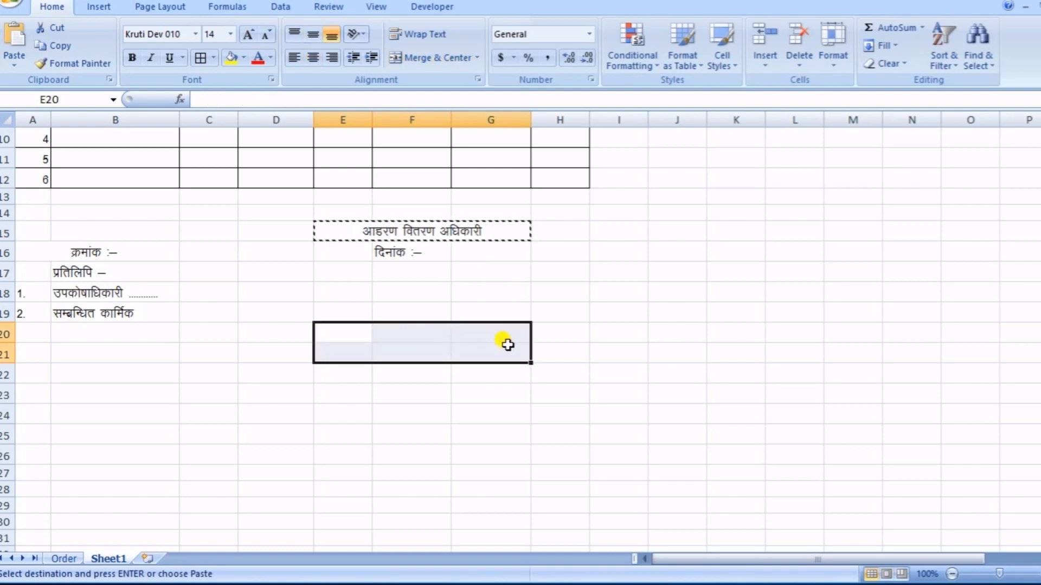
{"action": "key", "text": "shift+Up"}
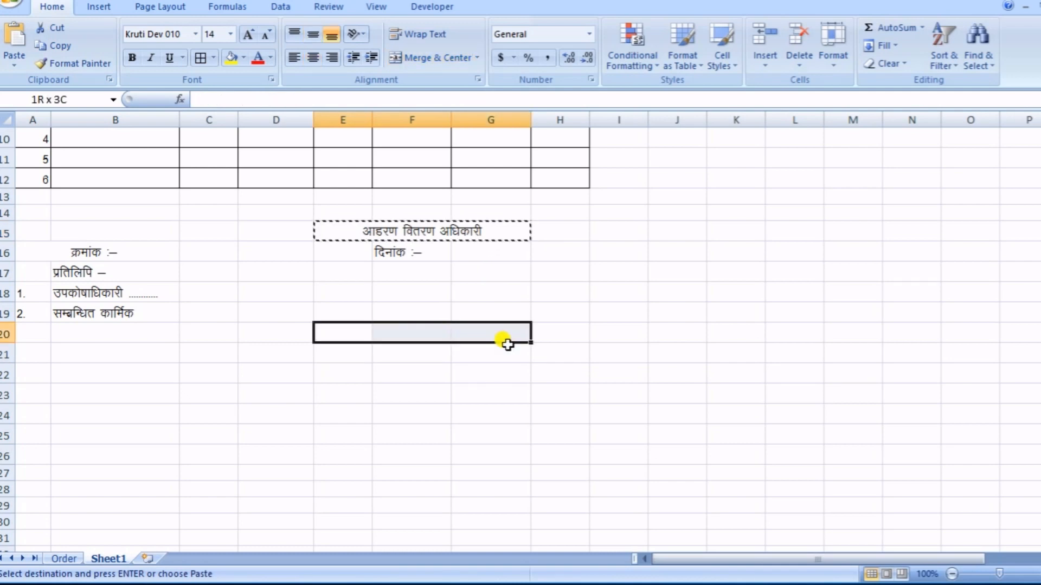
{"action": "key", "text": "ctrl+v"}
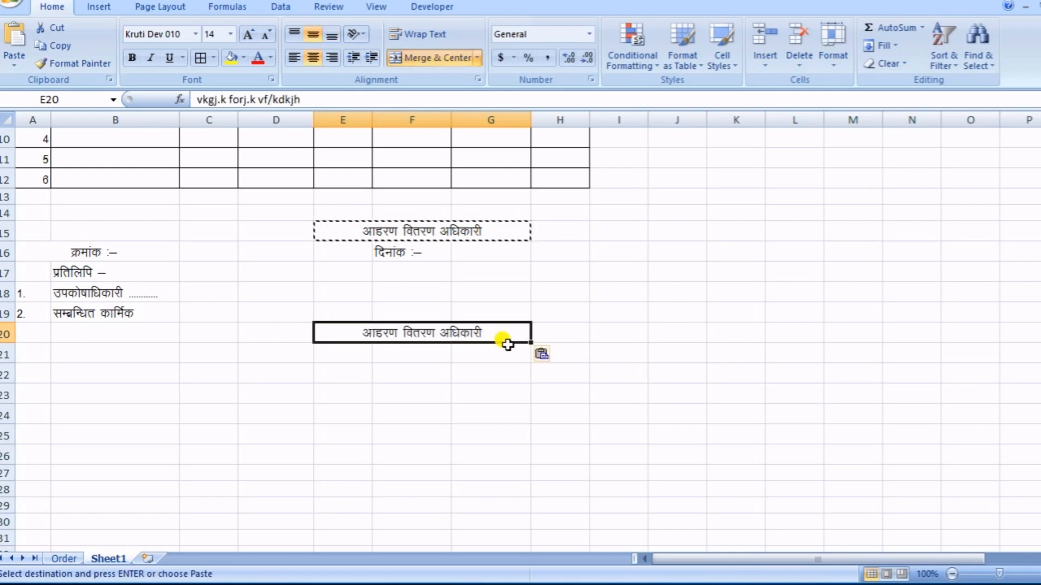
{"action": "left_click_drag", "start_coordinate": [447, 458], "coordinate": [453, 432]}
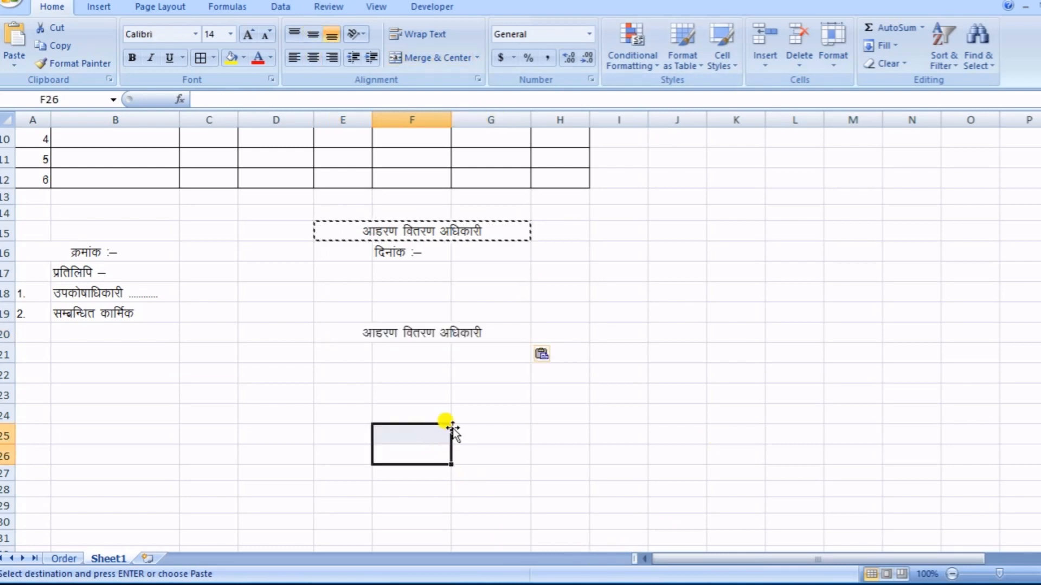
{"action": "left_click_drag", "start_coordinate": [347, 350], "coordinate": [488, 358]}
- Fill in the first employee's name in B7, the designation "व.अ." in C7 and the basic pay 61300 in D7
{"action": "scroll", "coordinate": [345, 353], "scroll_direction": "up", "scroll_amount": 2}
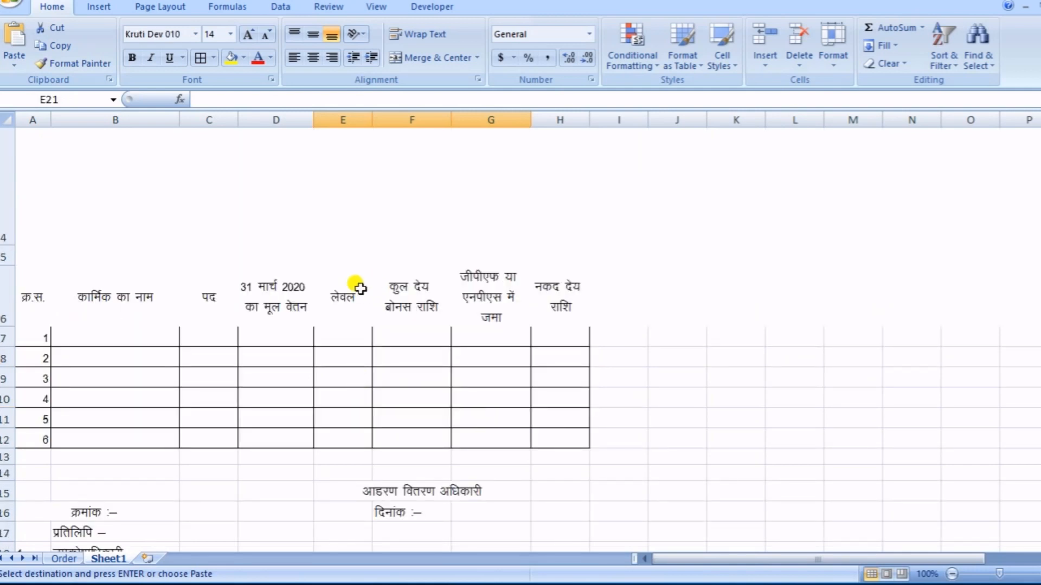
{"action": "scroll", "coordinate": [378, 246], "scroll_direction": "up", "scroll_amount": 1}
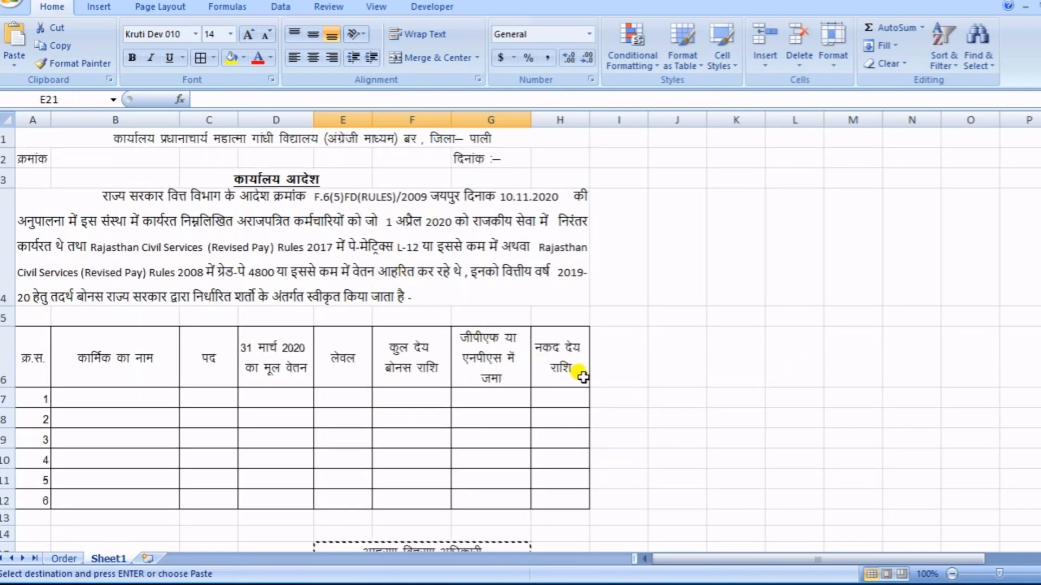
{"action": "scroll", "coordinate": [588, 391], "scroll_direction": "down", "scroll_amount": 1}
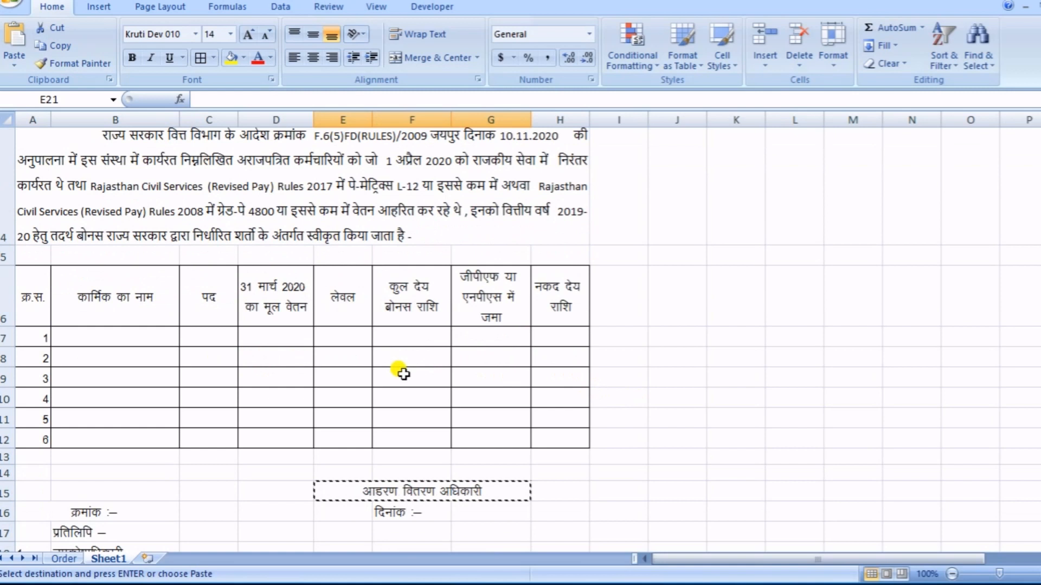
{"action": "left_click", "coordinate": [114, 334]}
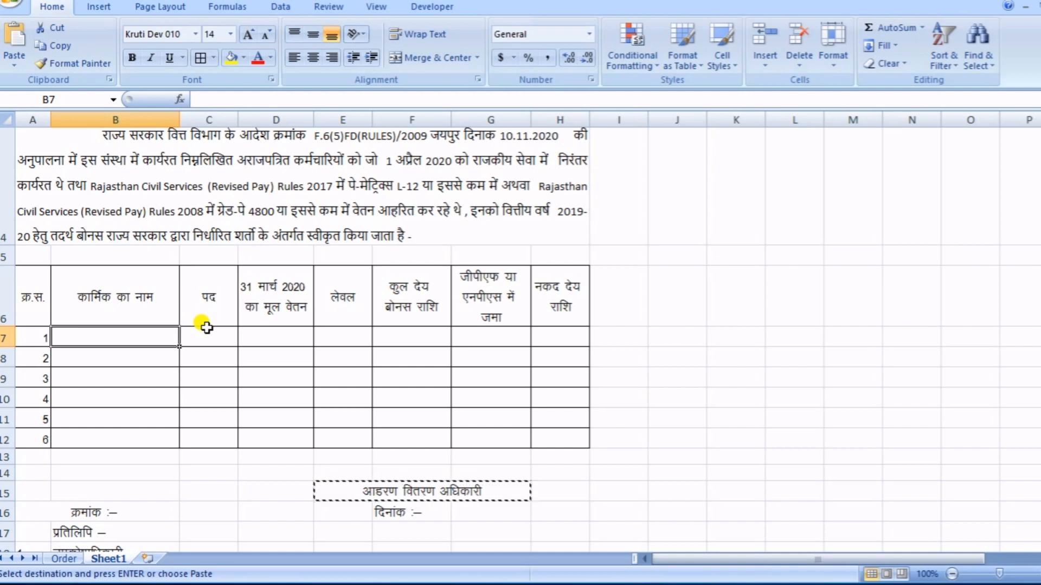
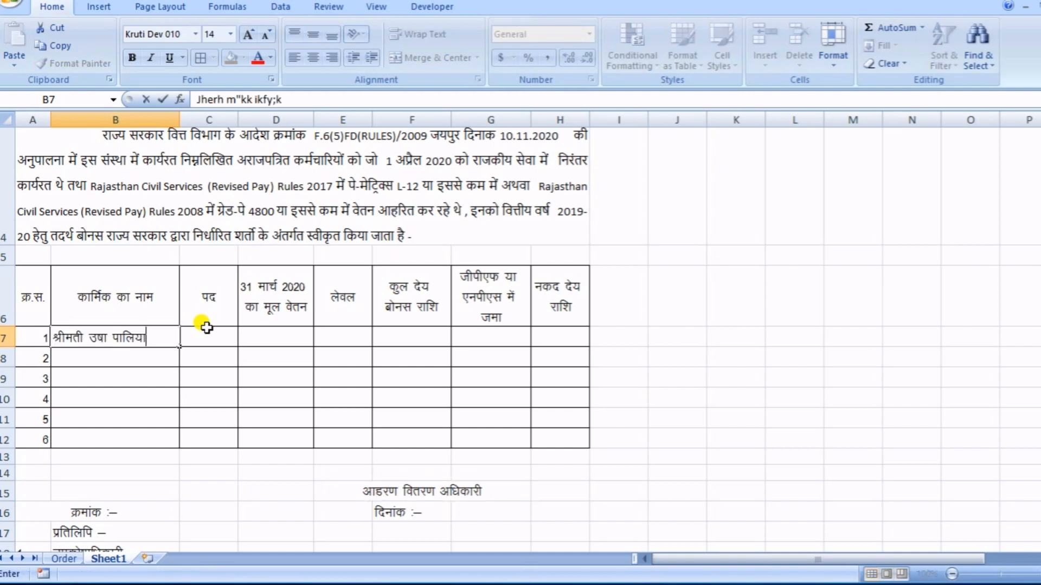
{"action": "key", "text": "Tab"}
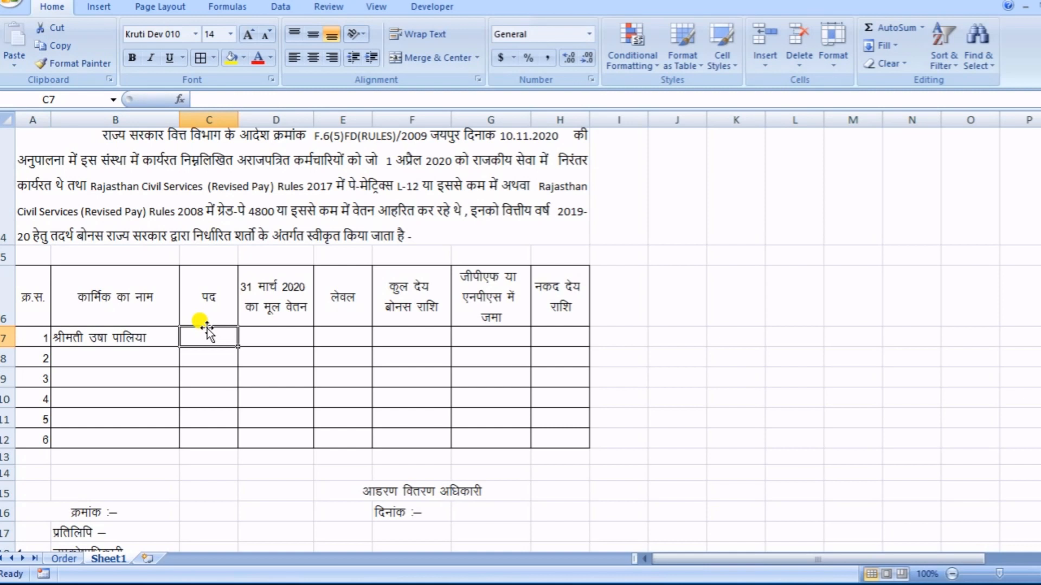
{"action": "type", "text": "o"}
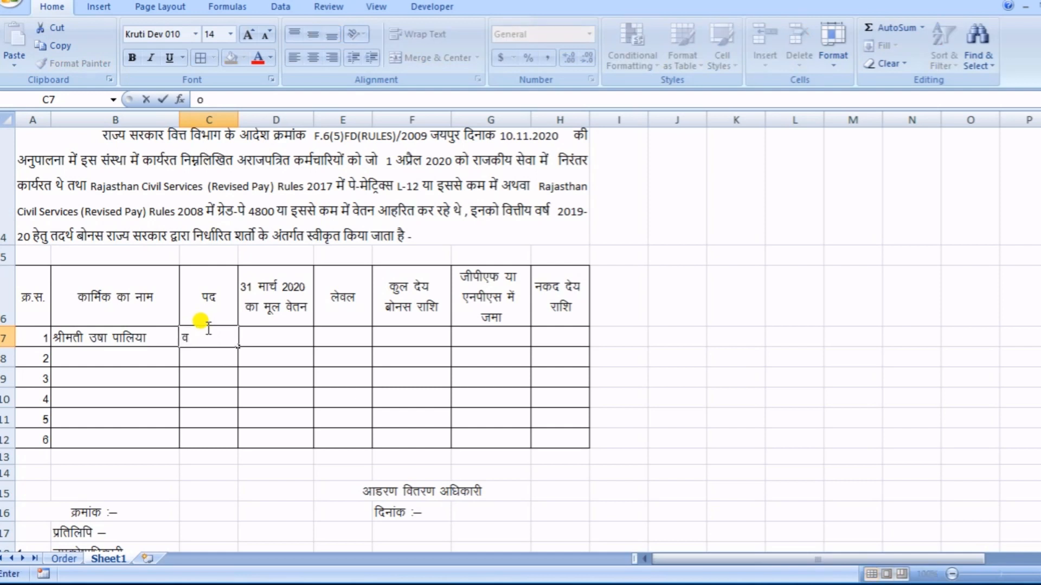
{"action": "type", "text": "-v-"}
{"action": "key", "text": "Tab"}
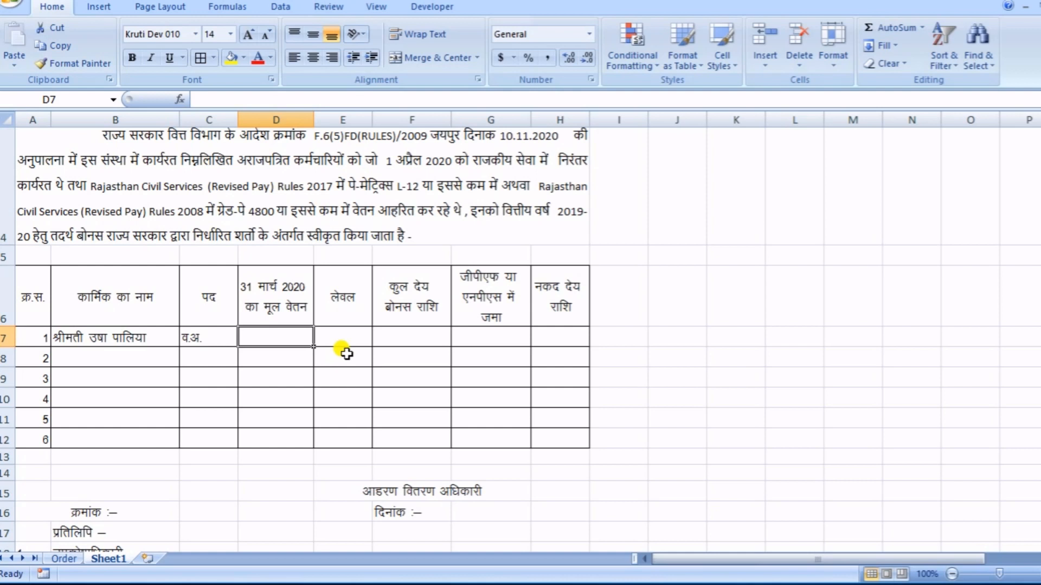
{"action": "type", "text": "6130"}
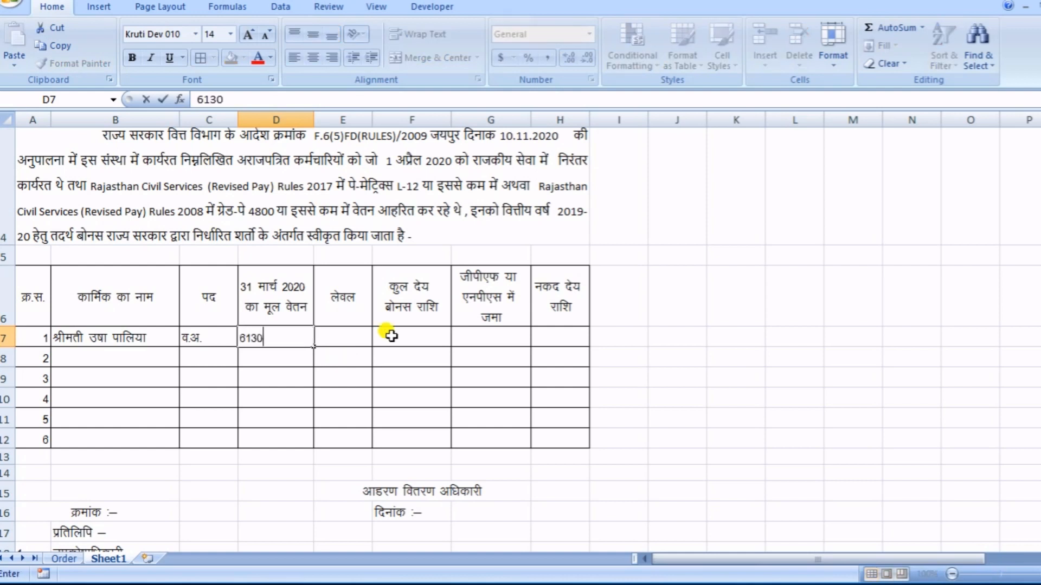
{"action": "type", "text": "0"}
{"action": "key", "text": "Tab"}
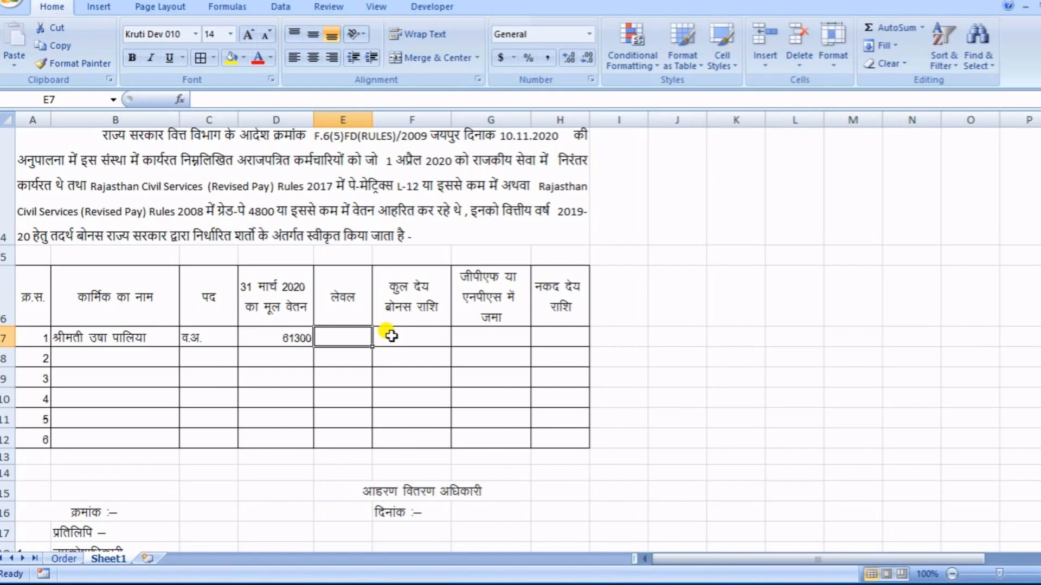
- Set the font of E7 to Calibri and enter the first employee's pay level as "L-12"
{"action": "type", "text": "l"}
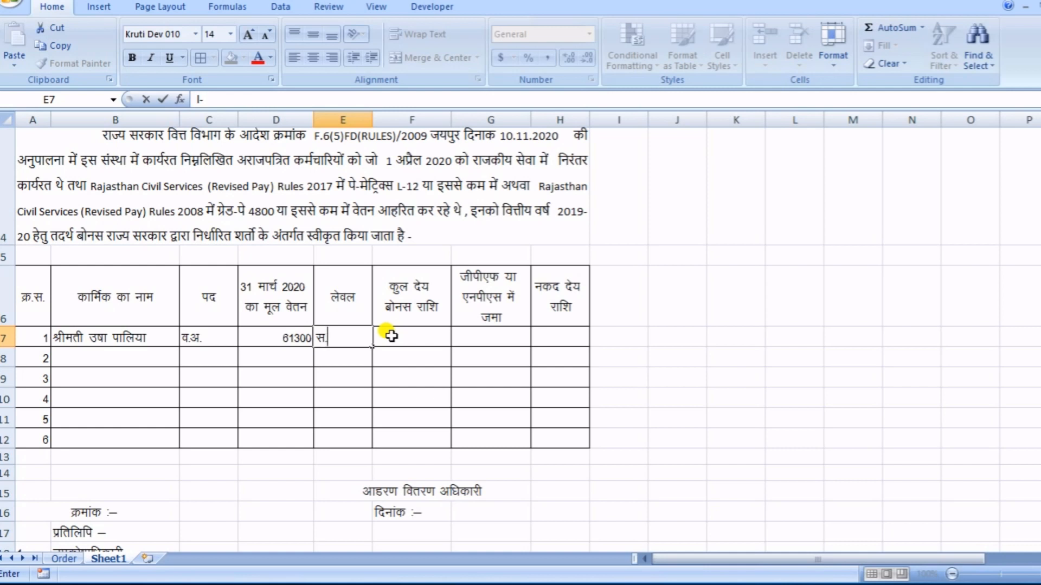
{"action": "key", "text": "BackSpace"}
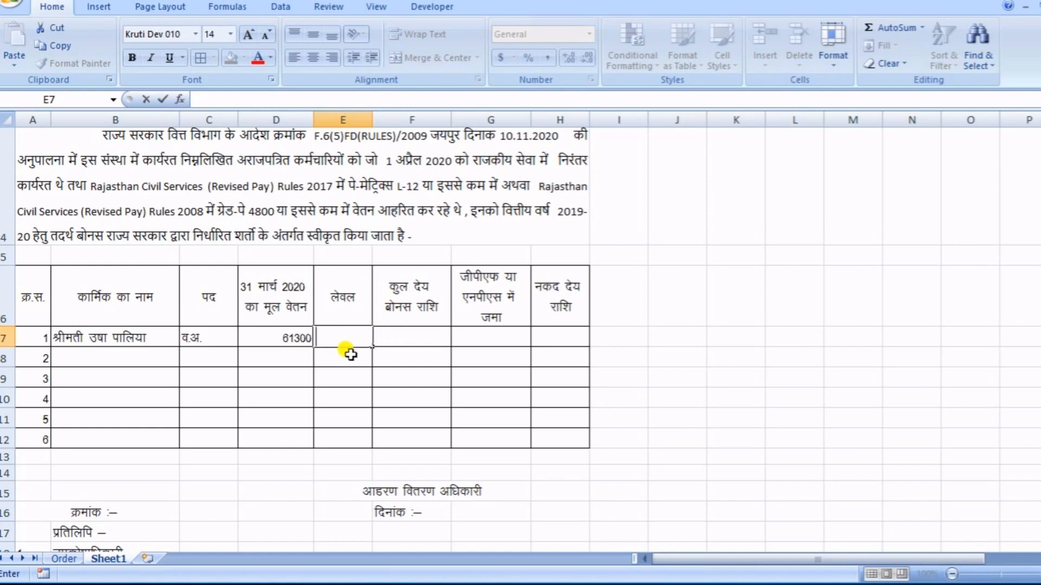
{"action": "left_click", "coordinate": [347, 397]}
{"action": "left_click", "coordinate": [344, 337]}
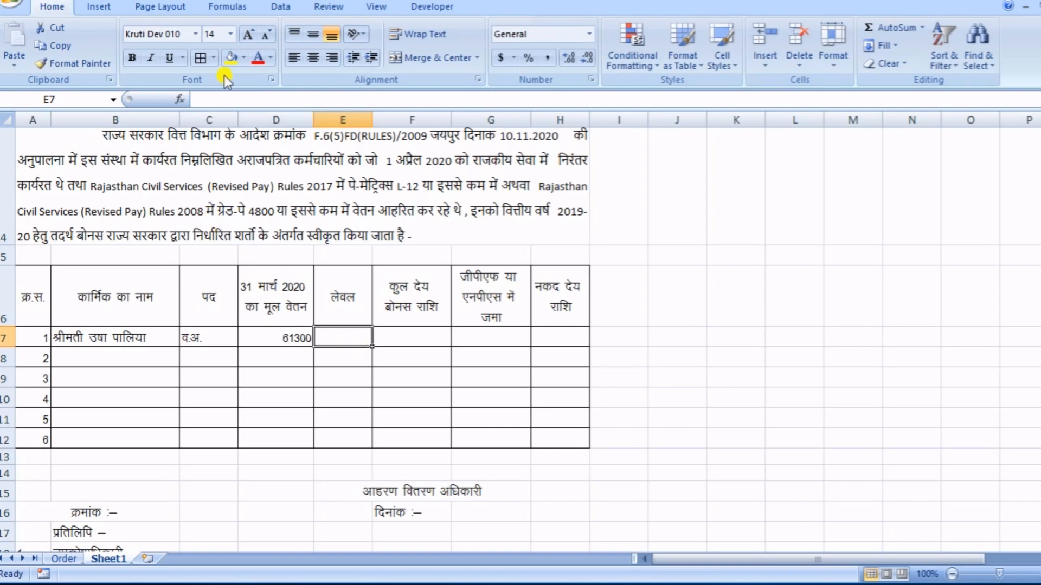
{"action": "left_click", "coordinate": [196, 34]}
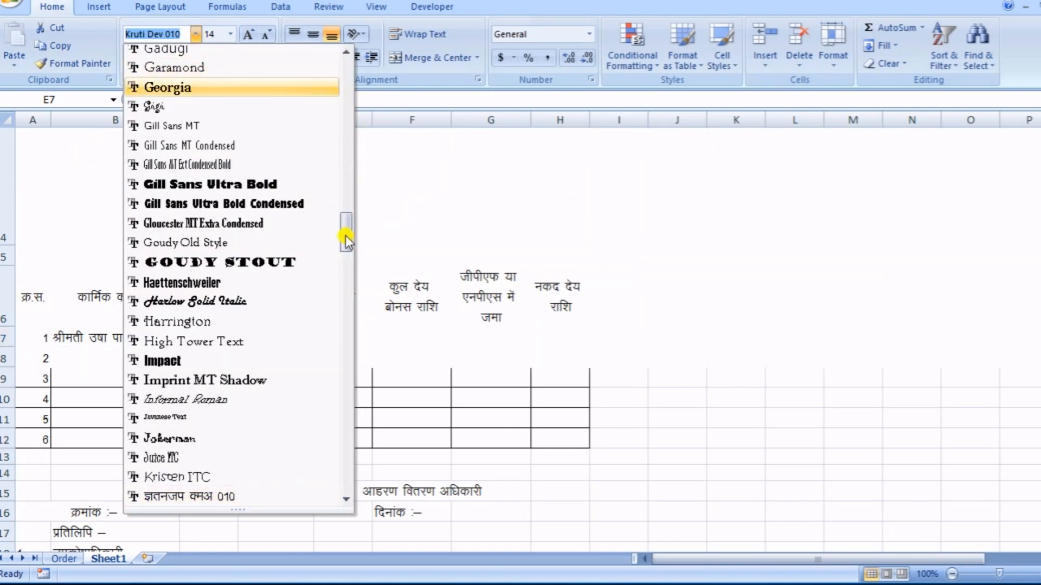
{"action": "left_click_drag", "start_coordinate": [346, 235], "coordinate": [337, 51]}
{"action": "left_click", "coordinate": [190, 93]}
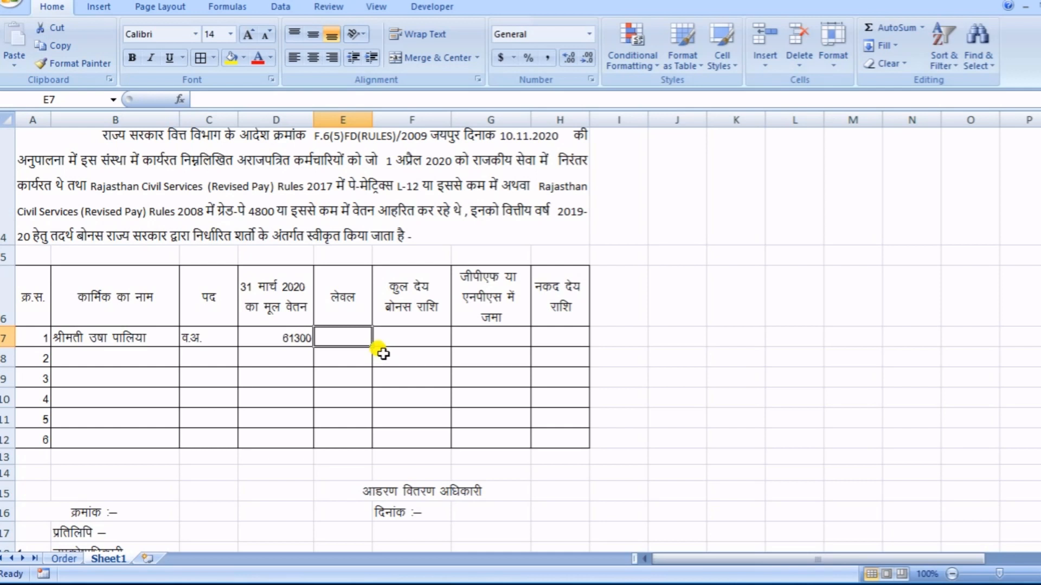
{"action": "type", "text": "L-12"}
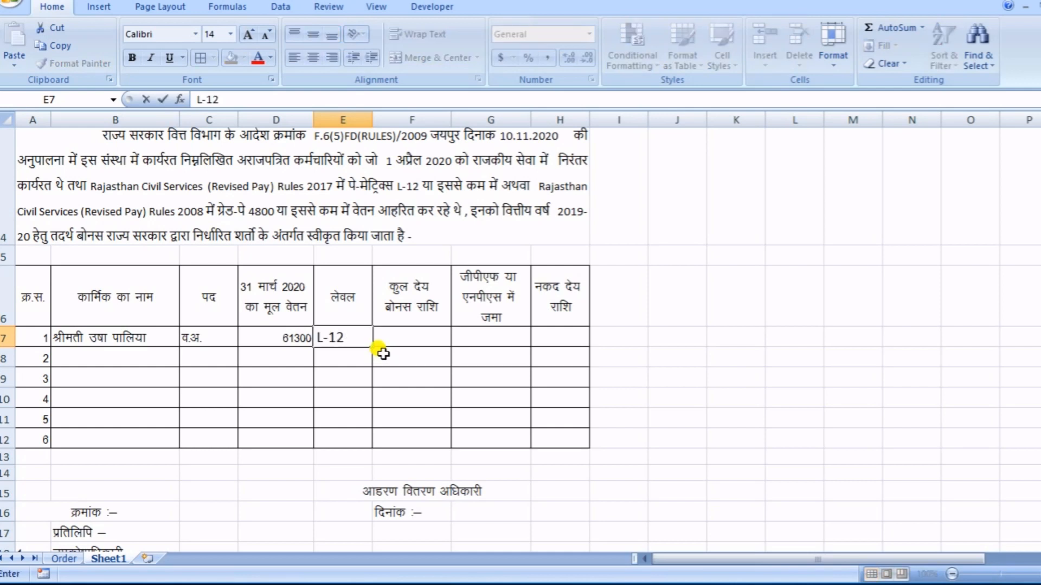
{"action": "key", "text": "Tab"}
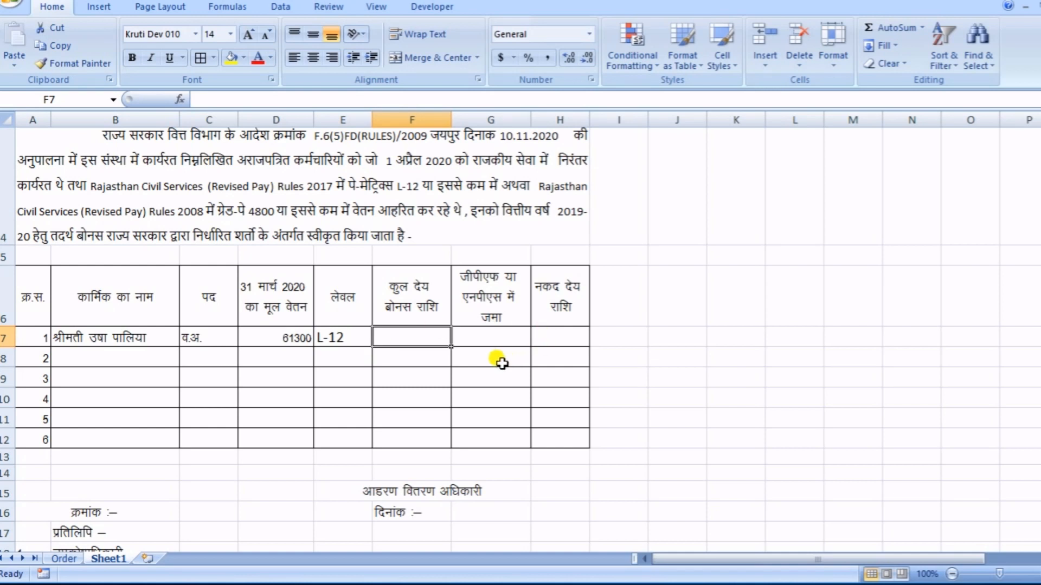
- Enter the first employee's total bonus 6774 in F7, GPF/NPS deposit 5081 in G7 and cash payable 1693 in H7
{"action": "type", "text": "6774"}
{"action": "key", "text": "Tab"}
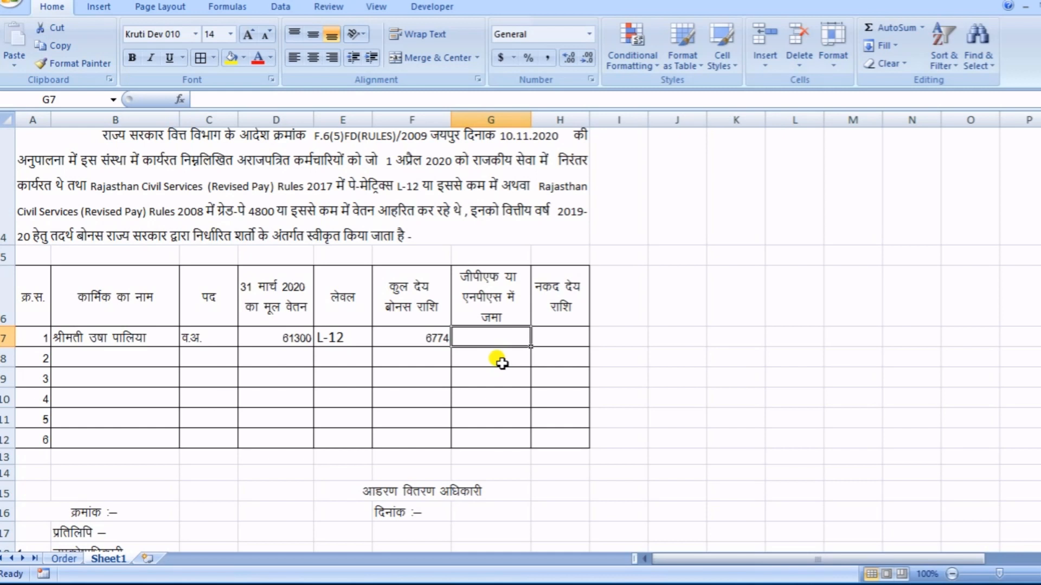
{"action": "type", "text": "5081"}
{"action": "key", "text": "Tab"}
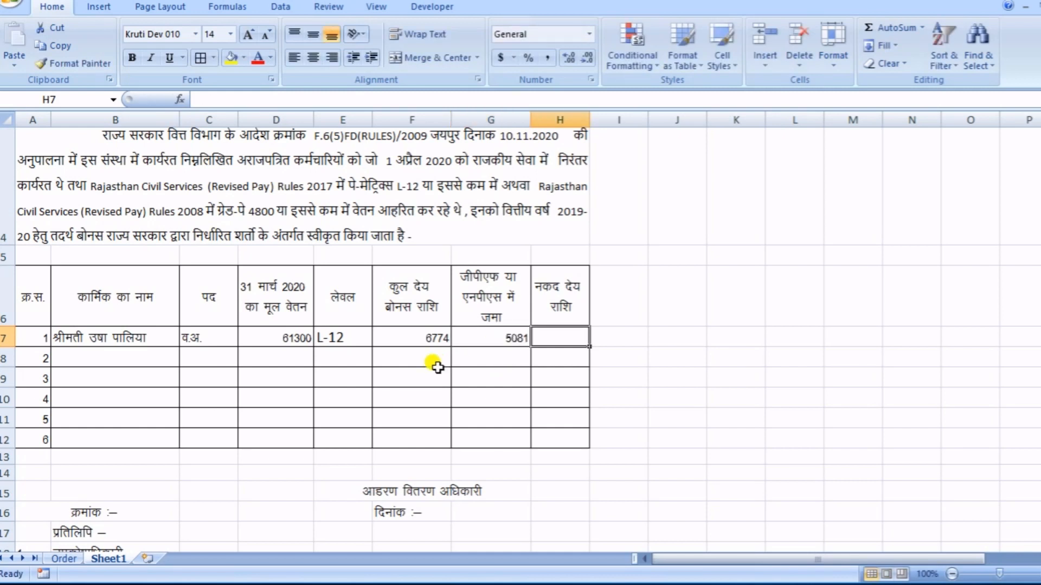
{"action": "type", "text": "1693"}
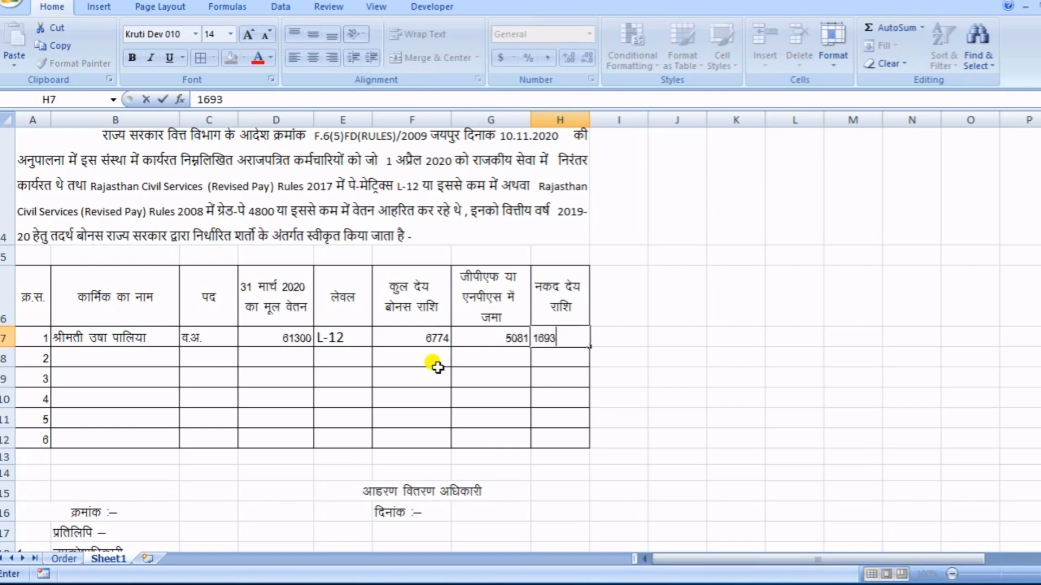
{"action": "key", "text": "Return"}
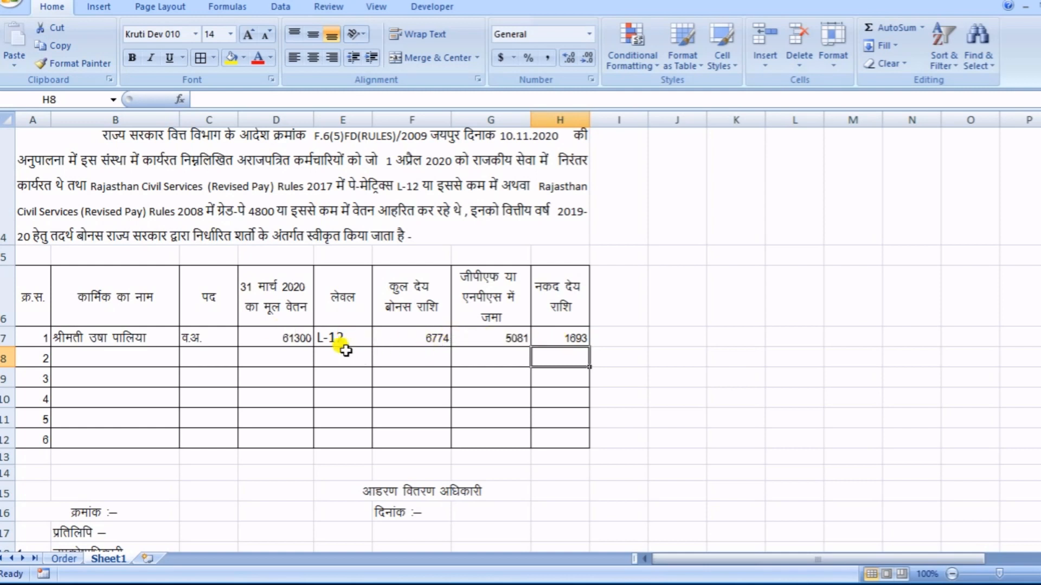
- Center the first employee's level and bonus amounts in E7:H7 both horizontally and vertically
{"action": "left_click_drag", "start_coordinate": [352, 337], "coordinate": [543, 333]}
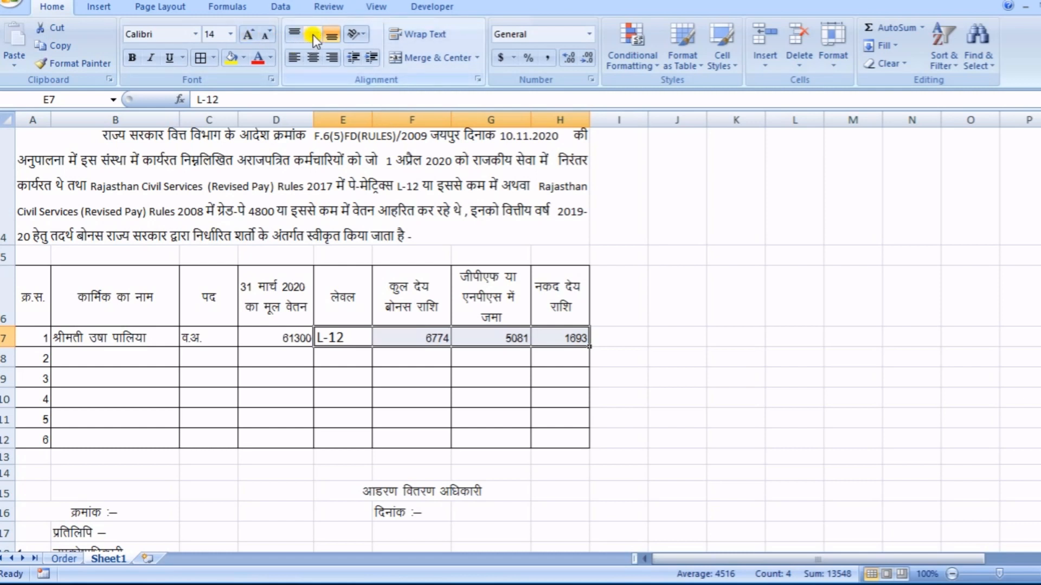
{"action": "left_click", "coordinate": [313, 61]}
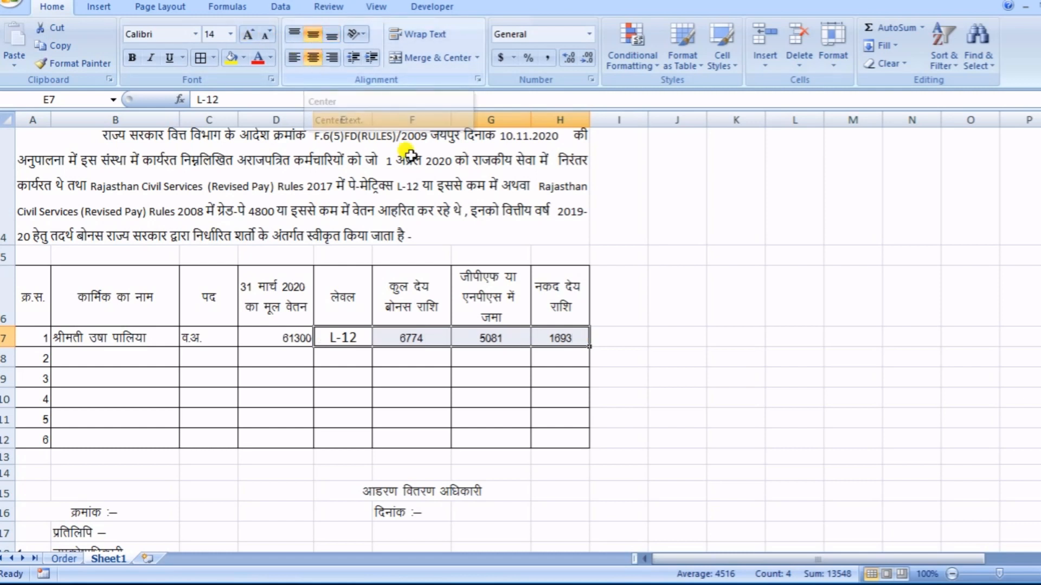
{"action": "left_click", "coordinate": [409, 374]}
- Format the three bonus amounts in F7:H7 in Calibri at font size 12
{"action": "left_click_drag", "start_coordinate": [425, 340], "coordinate": [558, 340]}
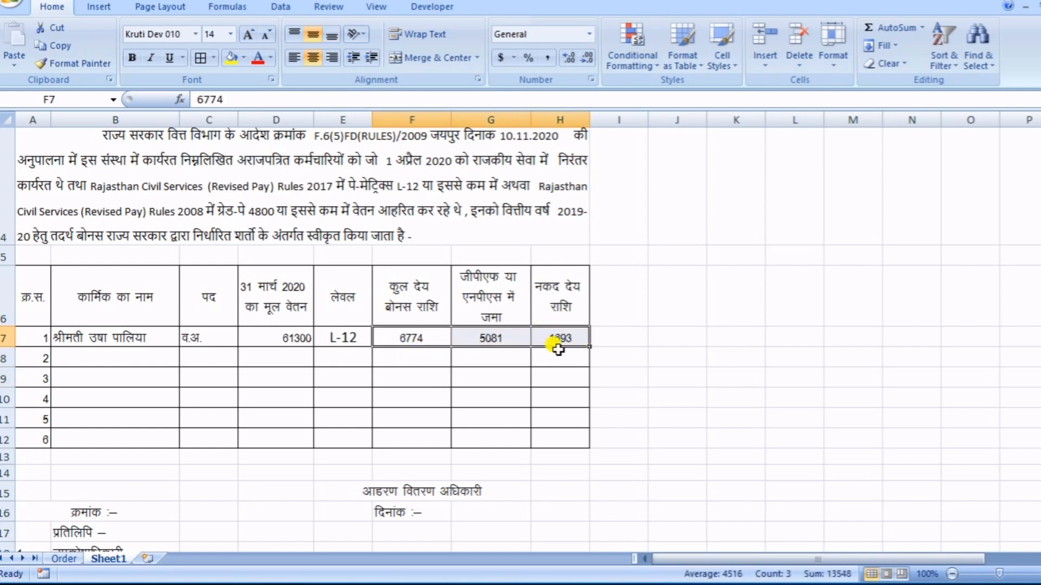
{"action": "left_click", "coordinate": [262, 39]}
{"action": "left_click", "coordinate": [195, 36]}
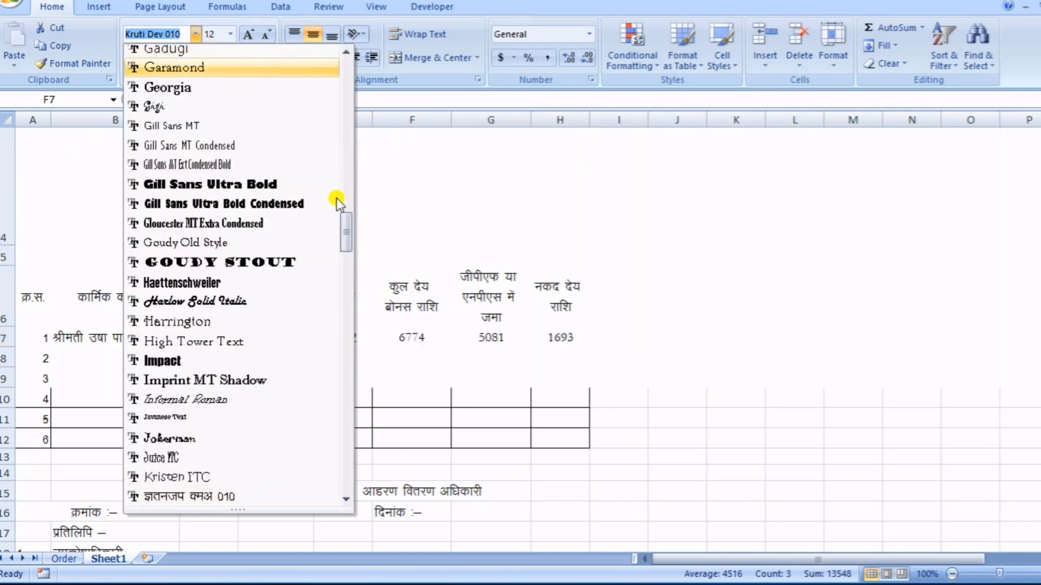
{"action": "left_click_drag", "start_coordinate": [342, 222], "coordinate": [345, 54]}
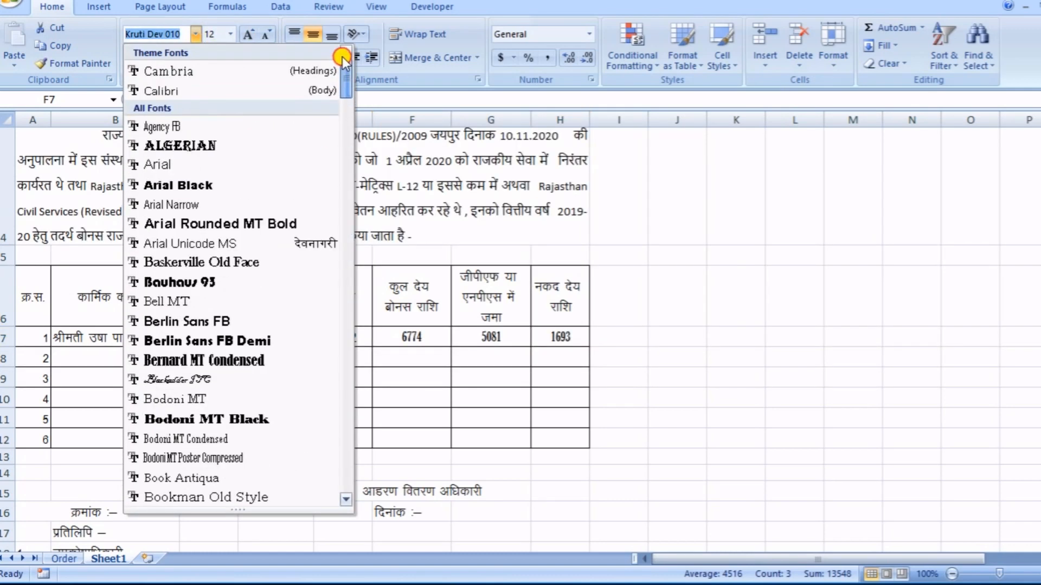
{"action": "left_click", "coordinate": [158, 92]}
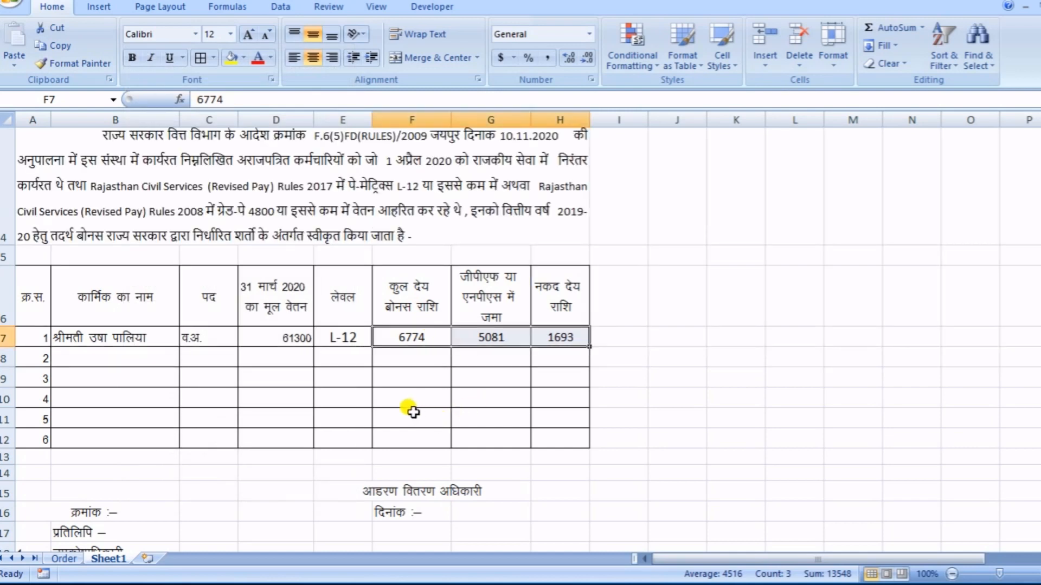
{"action": "left_click_drag", "start_coordinate": [413, 412], "coordinate": [411, 398]}
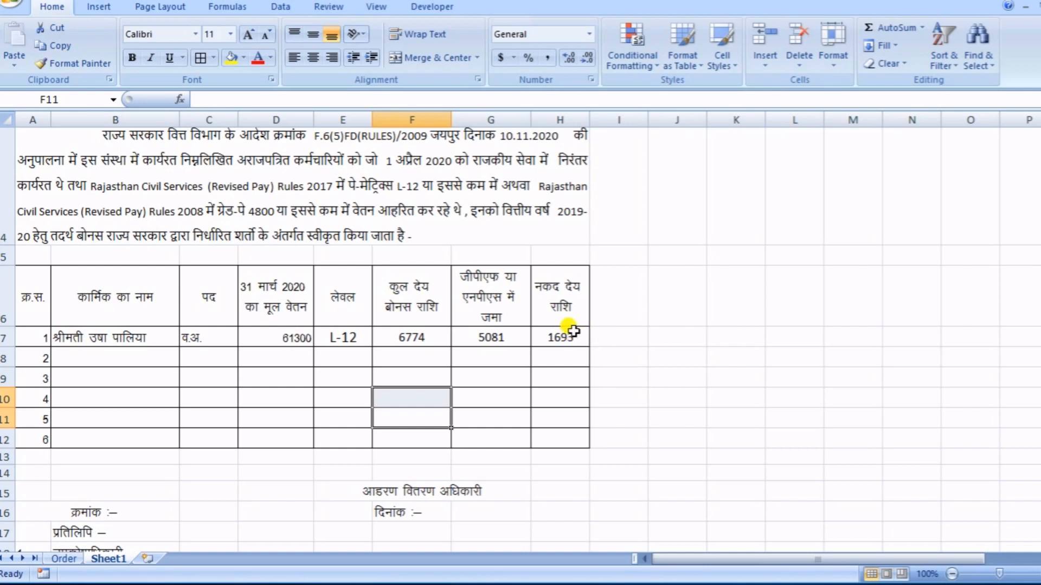
{"action": "scroll", "coordinate": [443, 367], "scroll_direction": "down", "scroll_amount": 1}
{"action": "scroll", "coordinate": [442, 364], "scroll_direction": "down", "scroll_amount": 1}
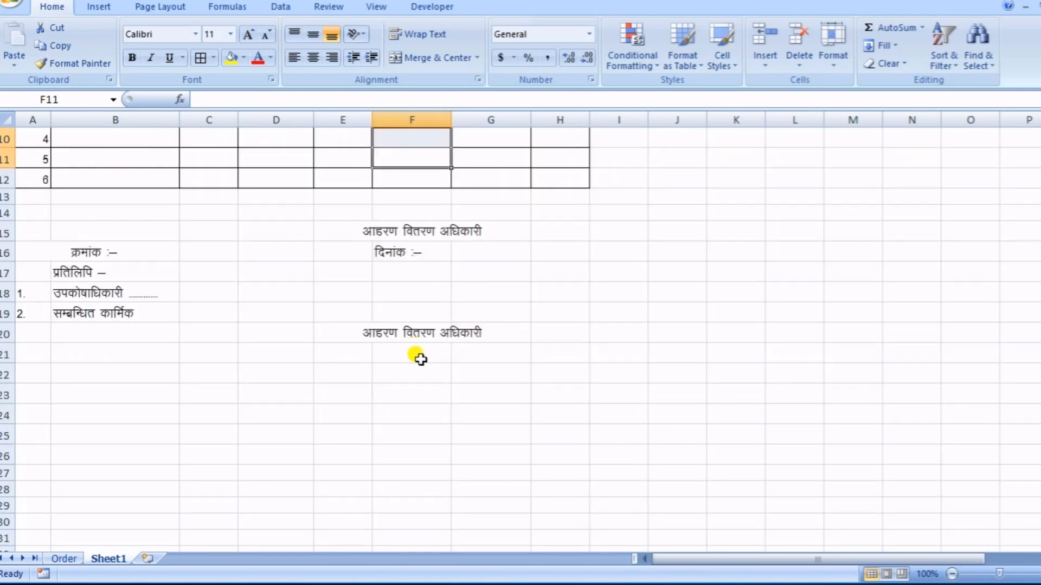
{"action": "scroll", "coordinate": [406, 314], "scroll_direction": "up", "scroll_amount": 1}
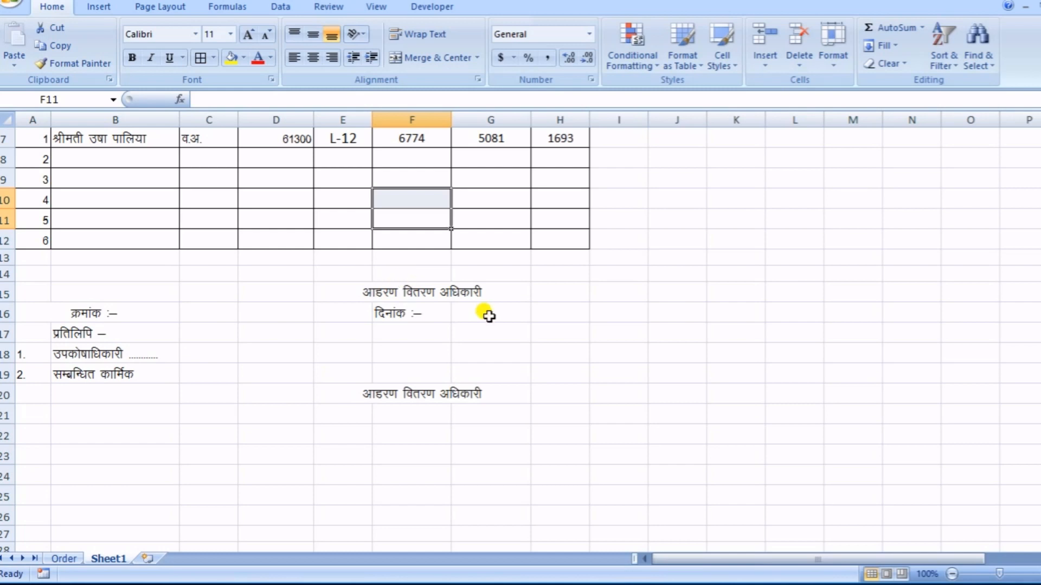
{"action": "scroll", "coordinate": [489, 317], "scroll_direction": "up", "scroll_amount": 1}
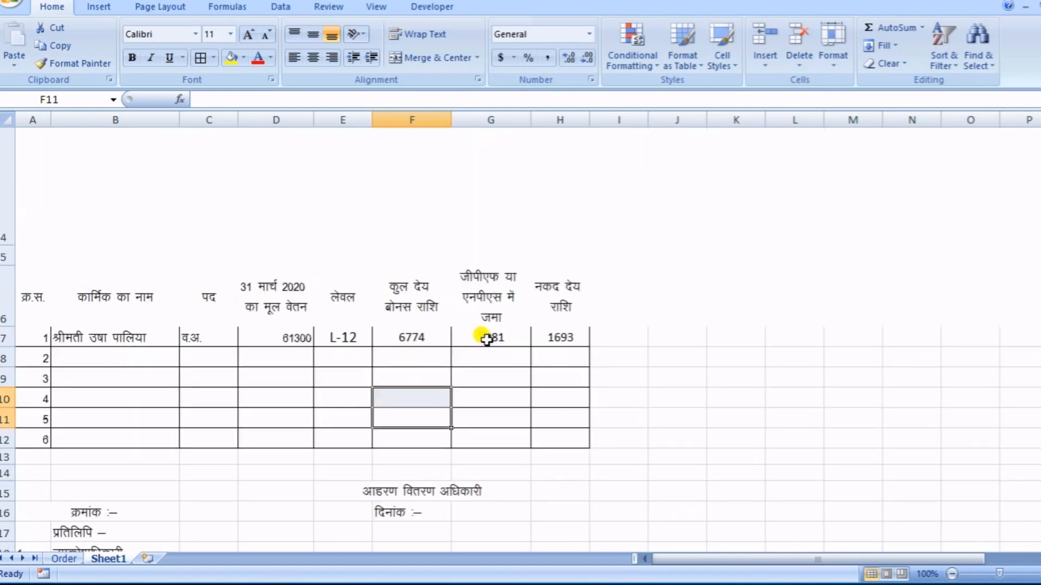
{"action": "scroll", "coordinate": [484, 325], "scroll_direction": "up", "scroll_amount": 1}
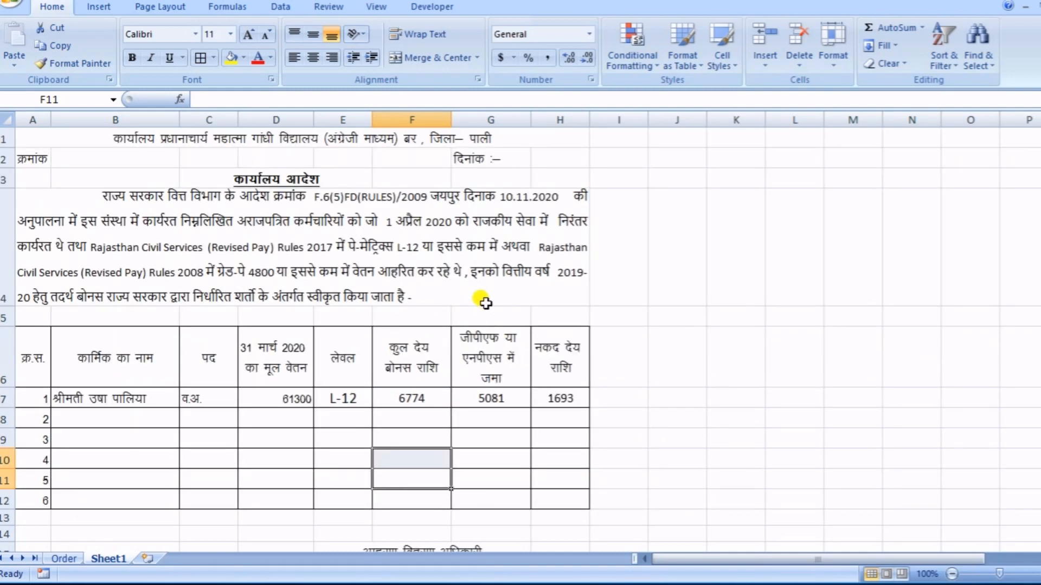